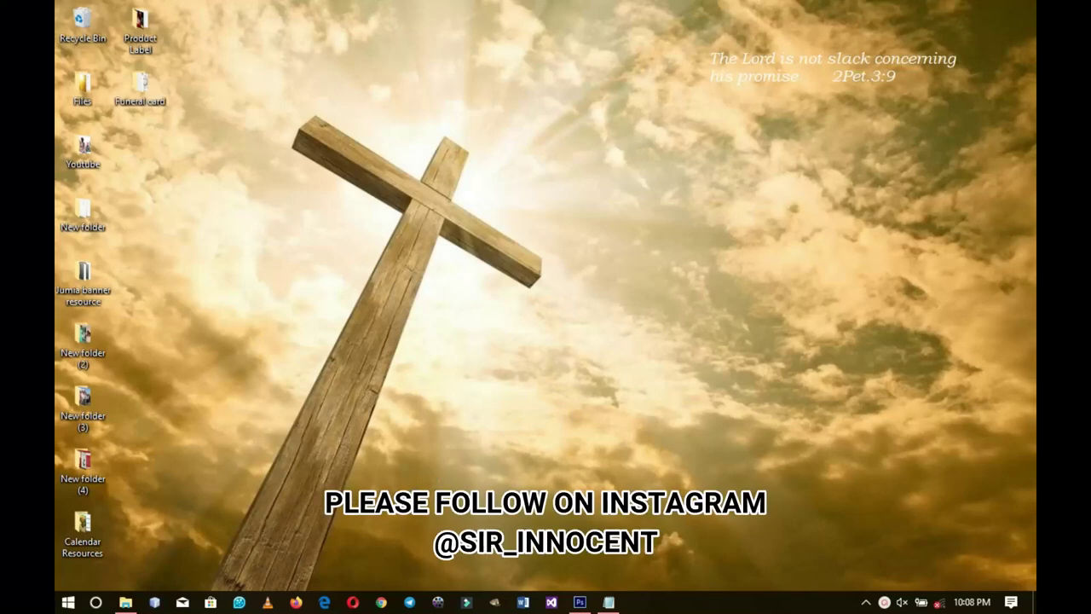
Review the image and text resources in the Funeral card folder.
click(125, 602)
drag(754, 357, 193, 165)
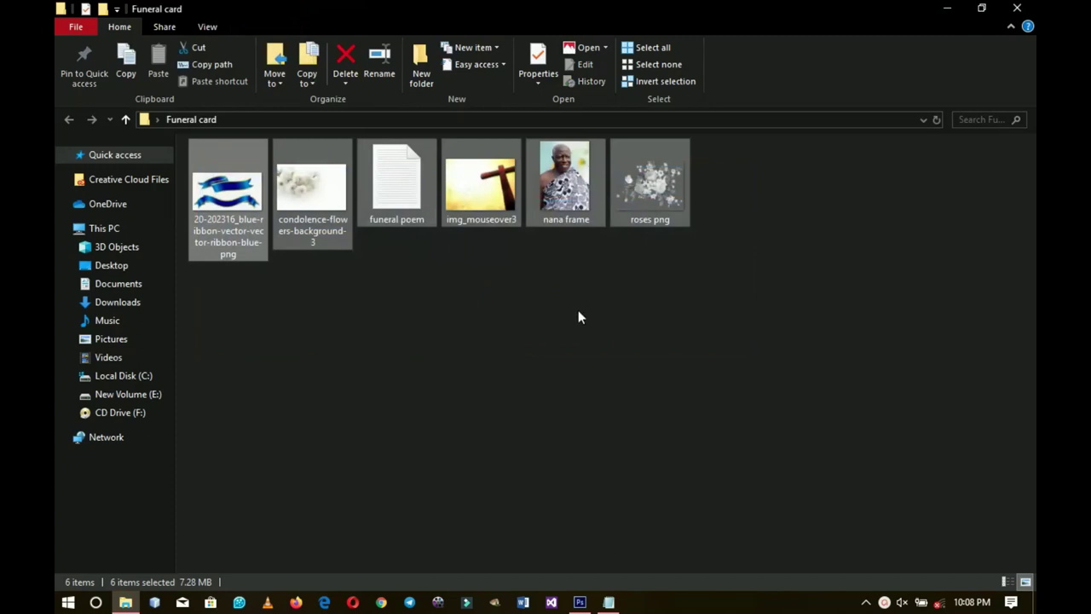
click(947, 8)
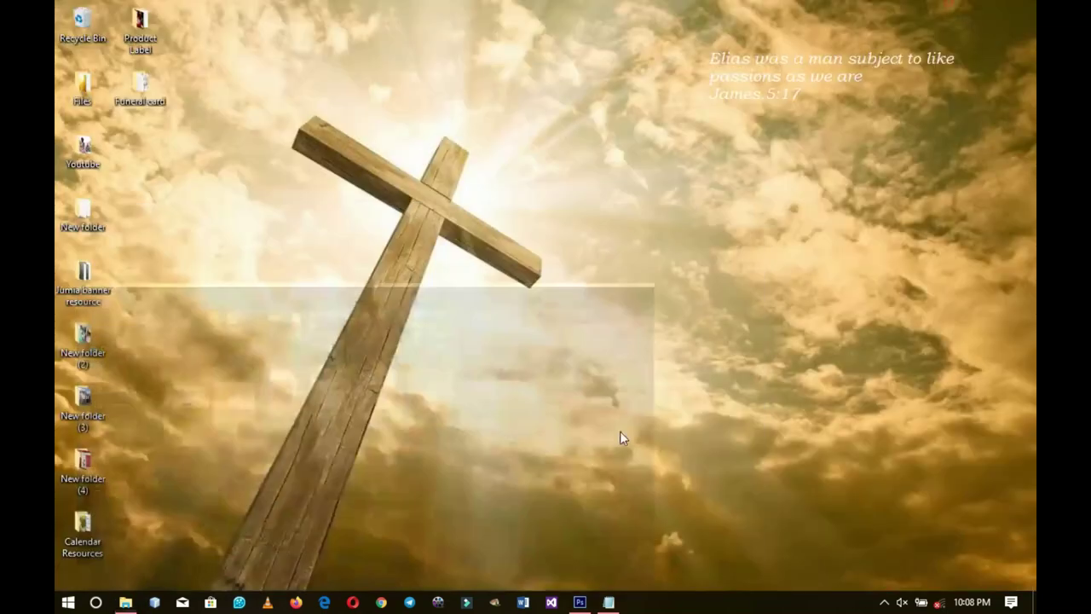
Switch to Photoshop and create a new document with the International Paper A4 preset, using inches as the unit.
click(579, 602)
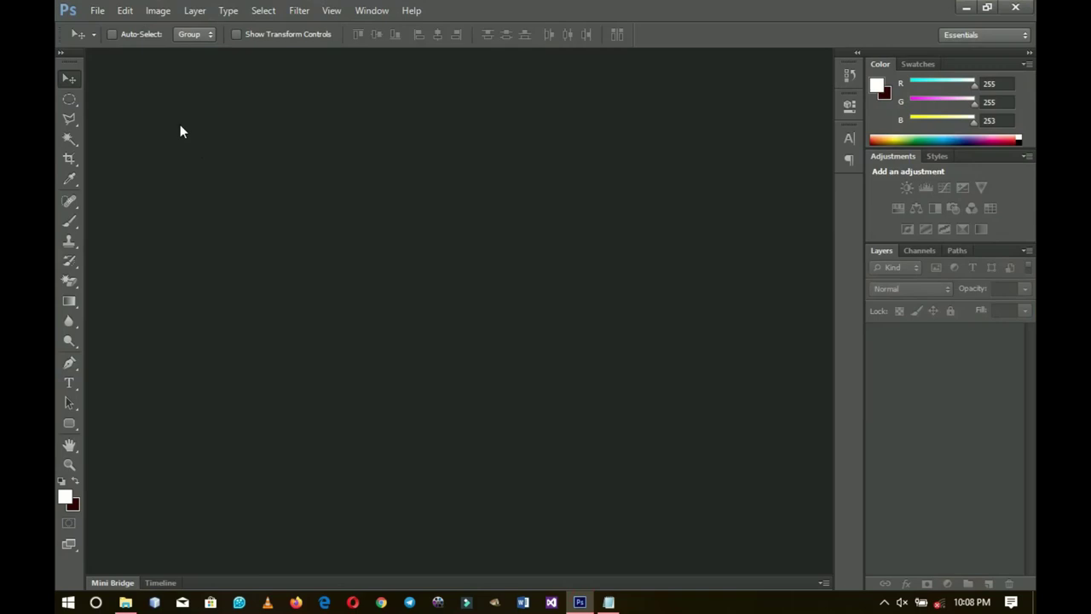
click(98, 10)
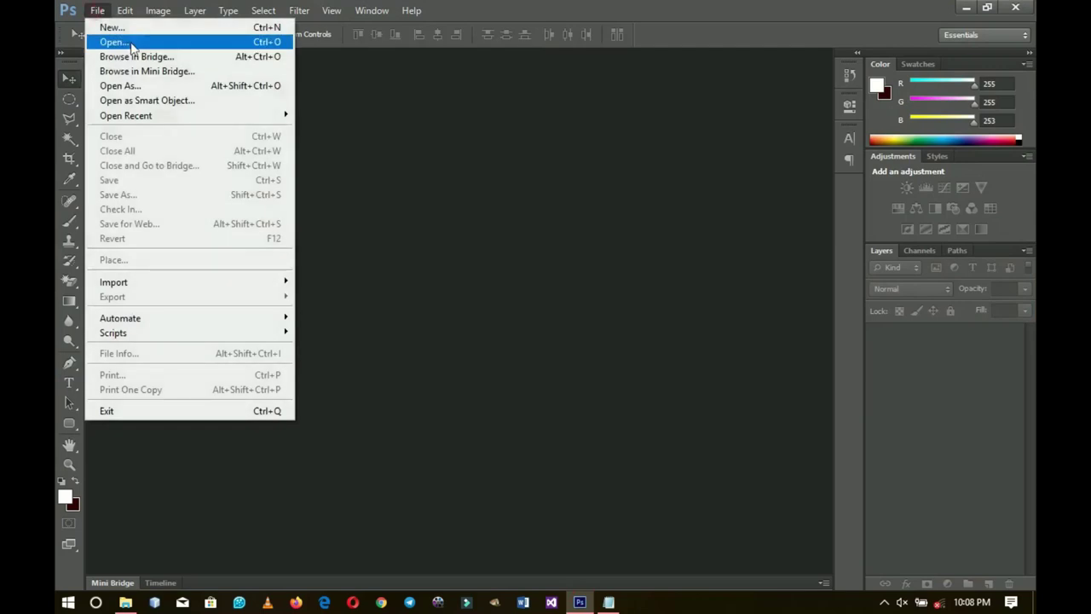
click(136, 27)
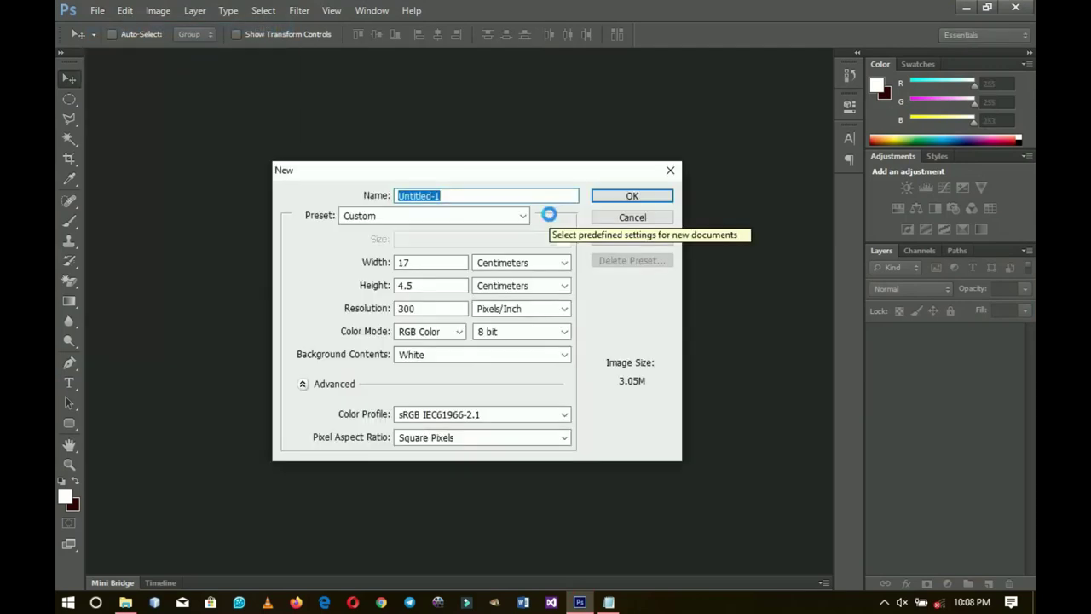
click(396, 215)
click(405, 282)
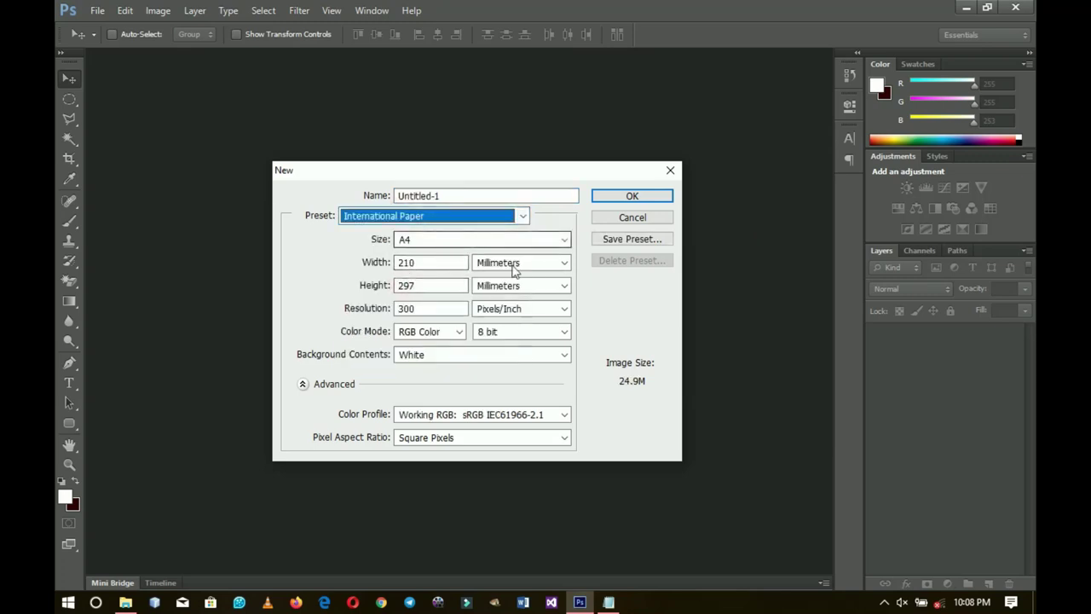
click(515, 266)
click(519, 287)
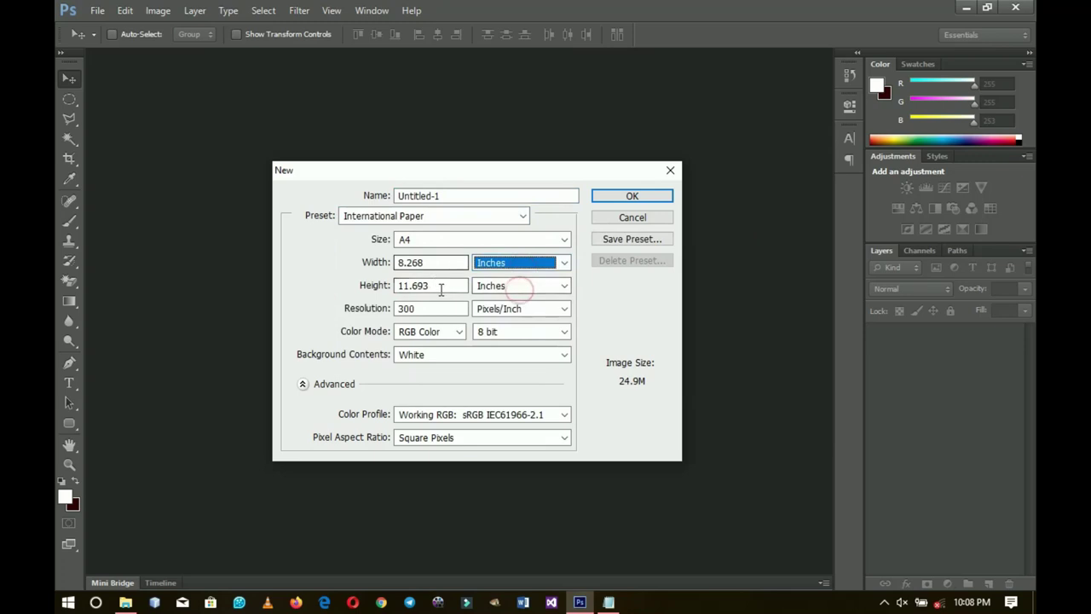
key(Tab)
drag(440, 263, 358, 260)
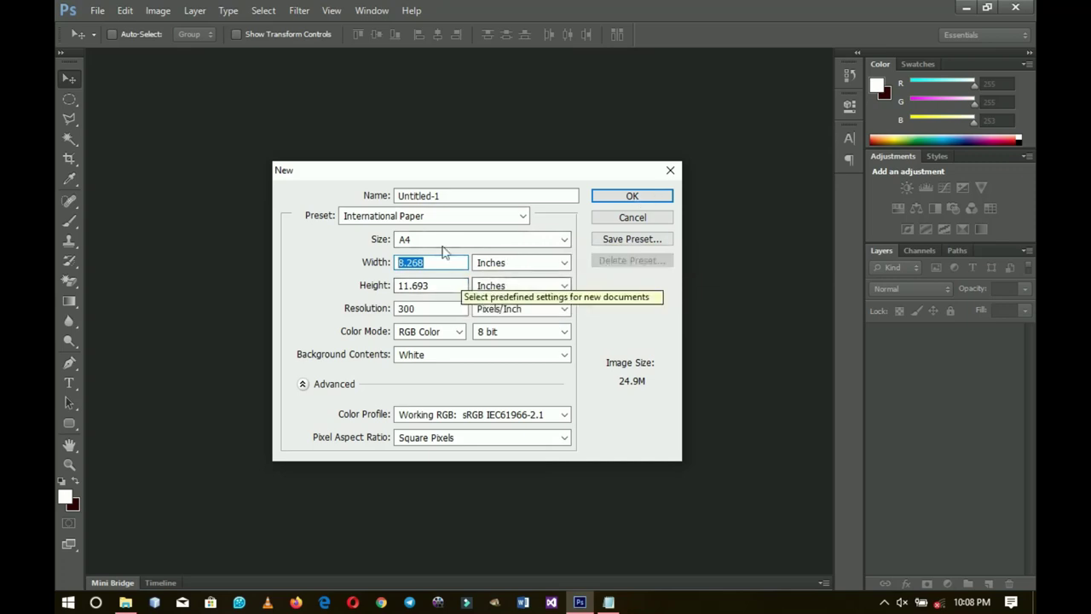
click(632, 197)
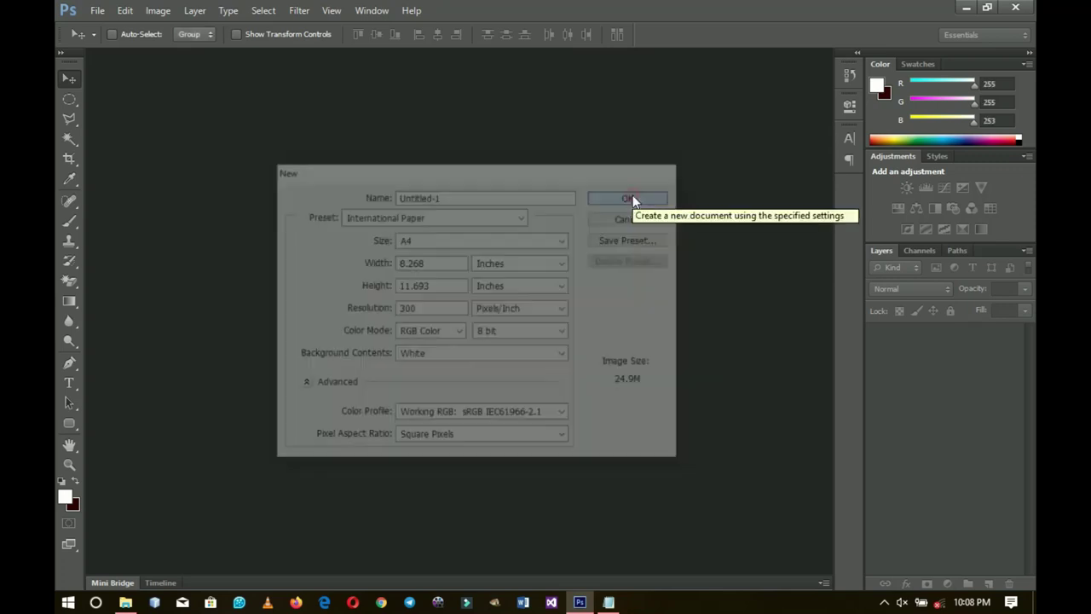
Rotate the blank canvas 90° clockwise into landscape orientation.
click(158, 11)
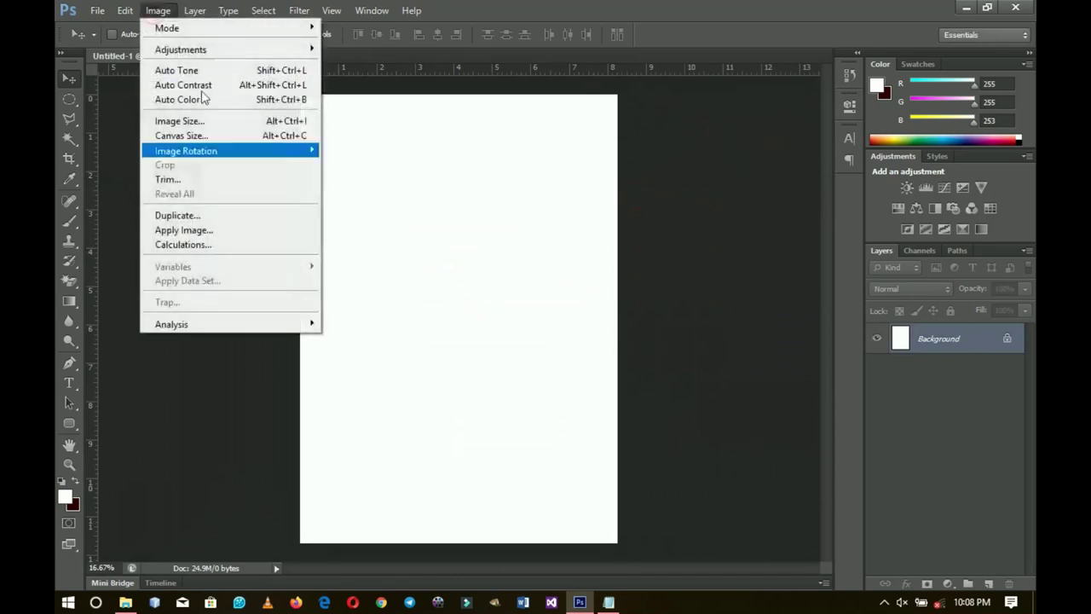
mouse_move(279, 154)
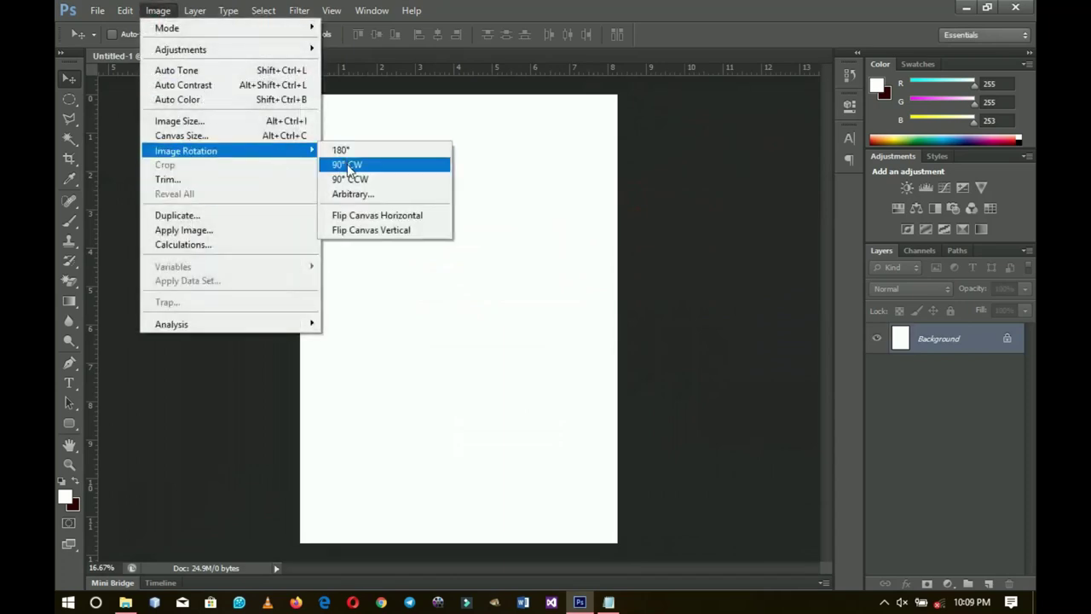
click(348, 167)
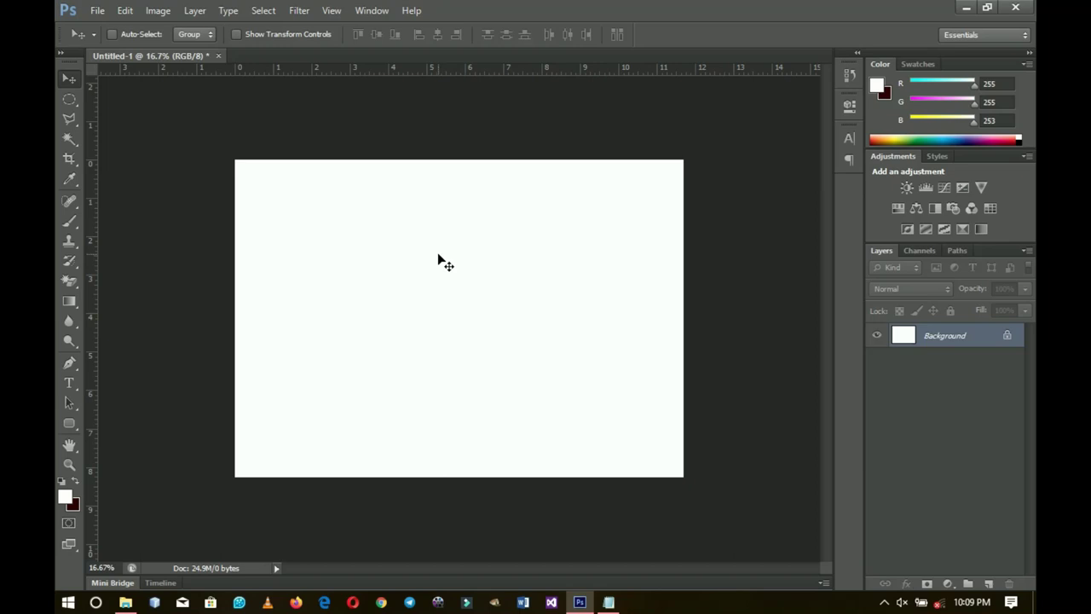
Add a vertical guide just inside the canvas's left edge, at about 1% of the width.
click(332, 10)
click(356, 345)
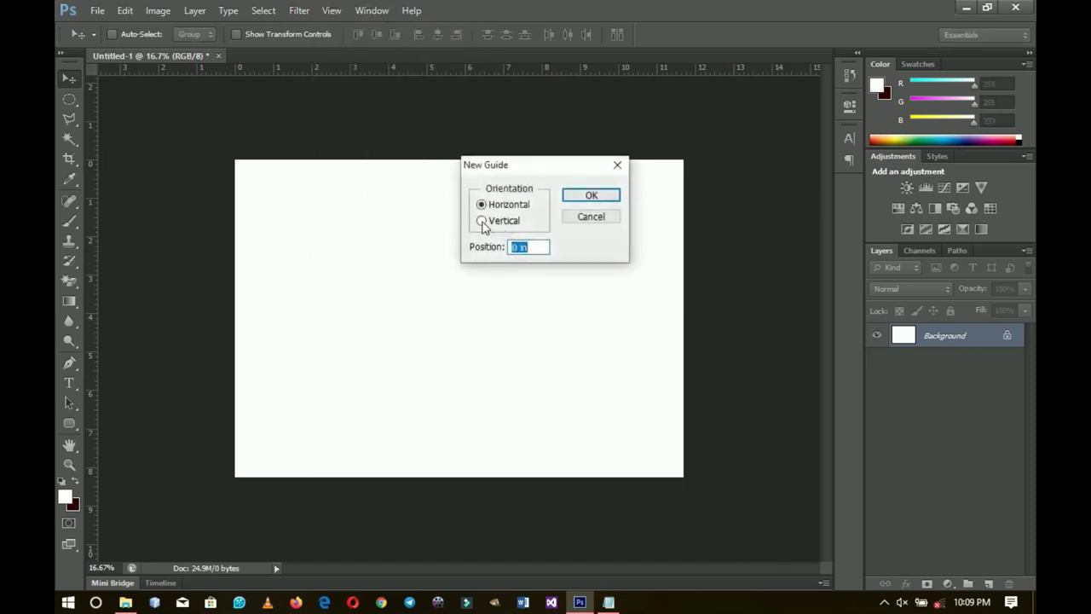
click(482, 221)
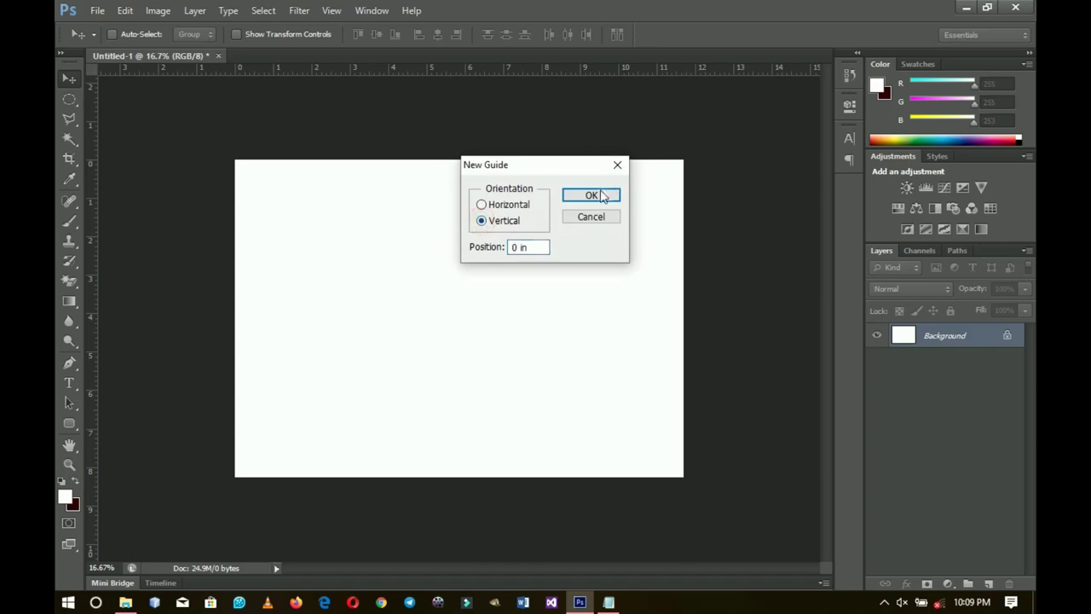
key(Tab)
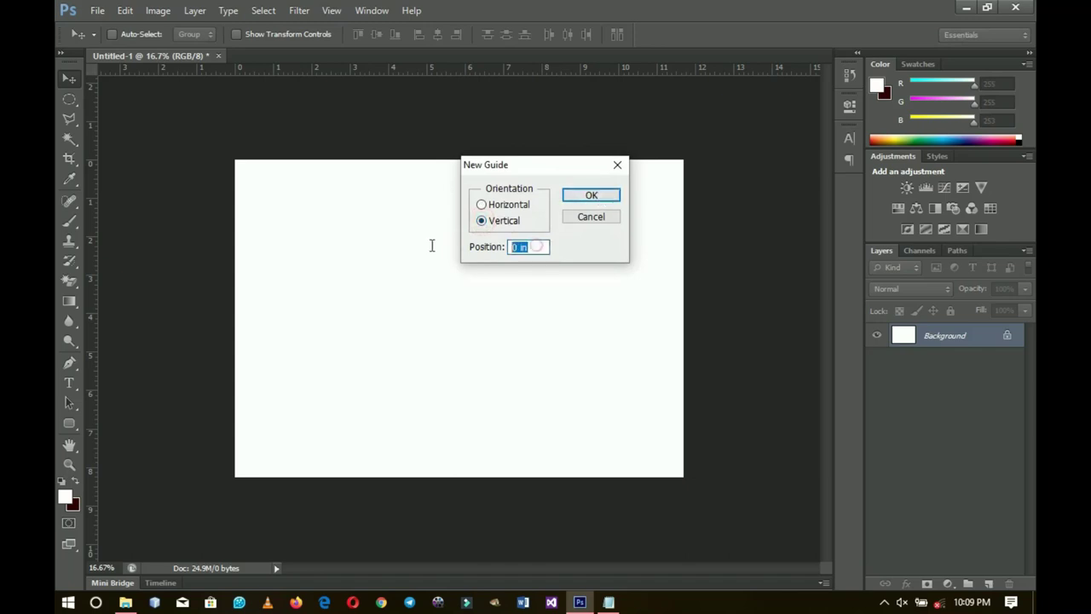
text(16.67)
text(%)
click(587, 194)
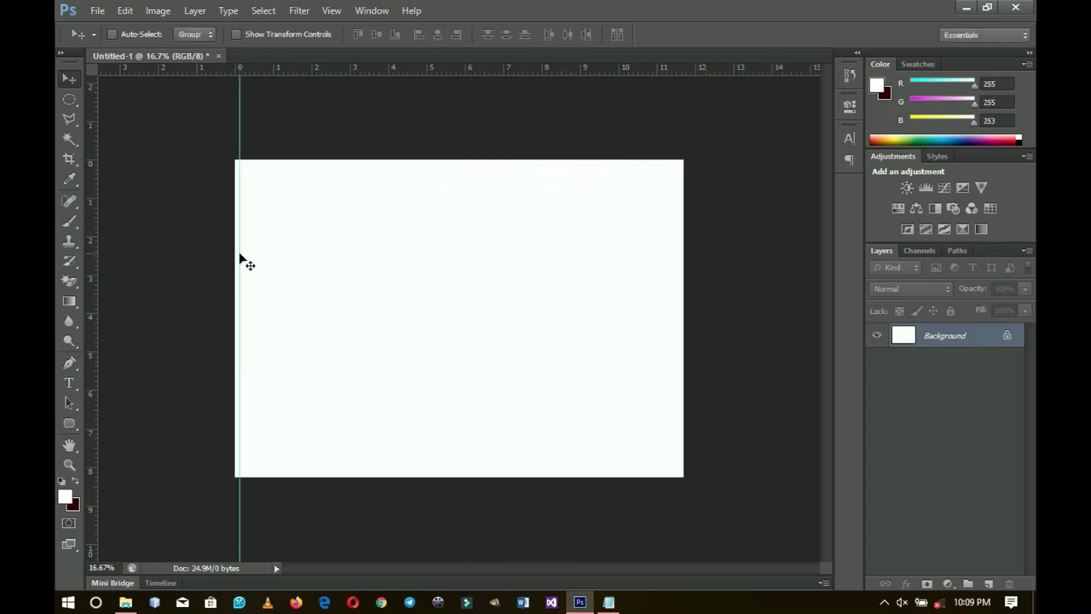
Add a vertical guide at 99% of the canvas width.
click(332, 12)
click(377, 344)
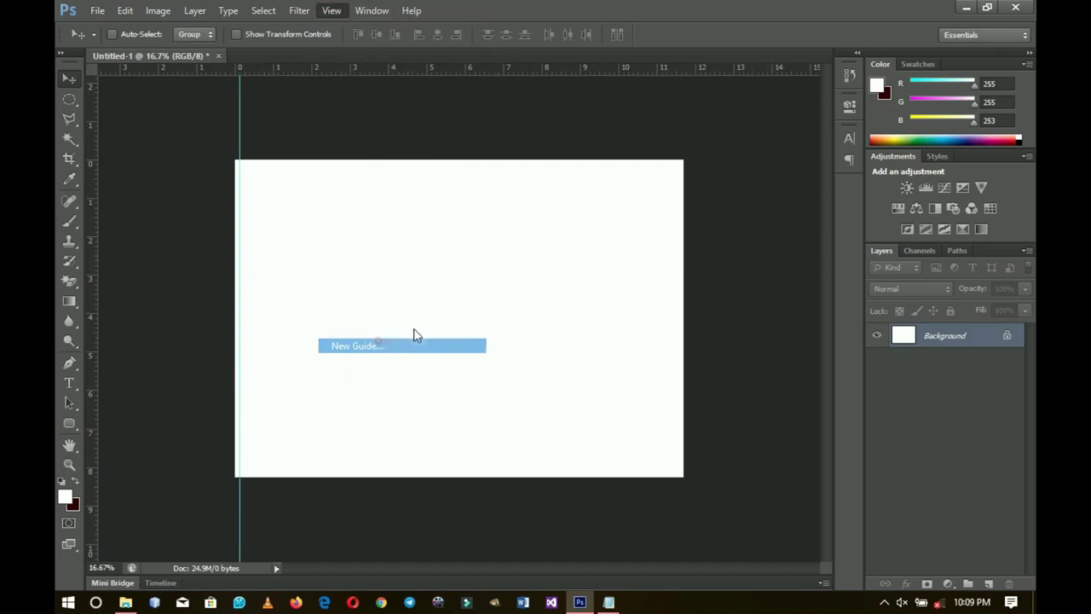
text(99)
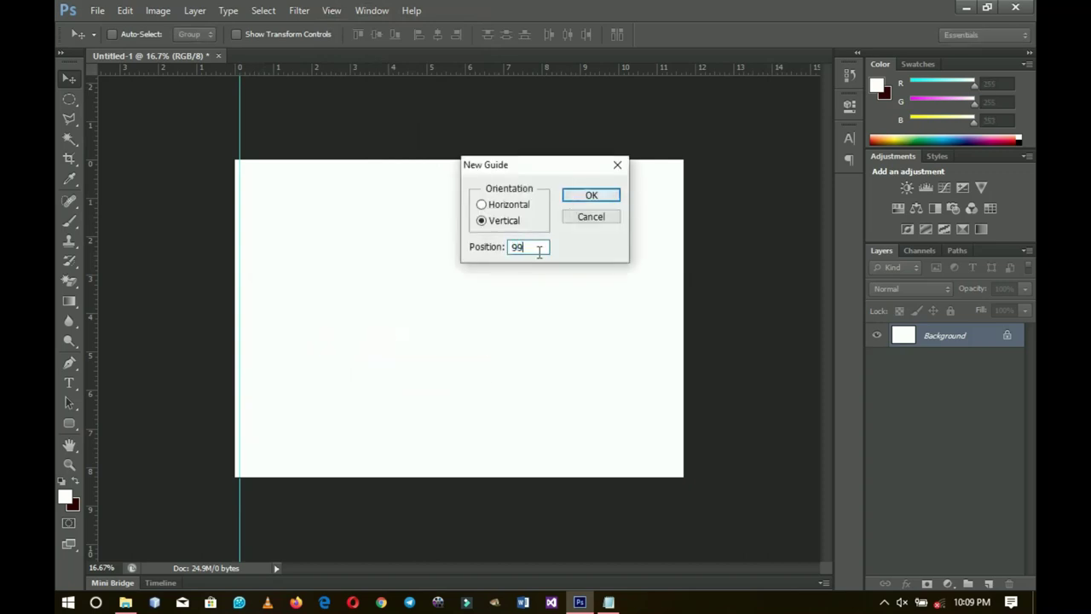
text(%)
click(592, 194)
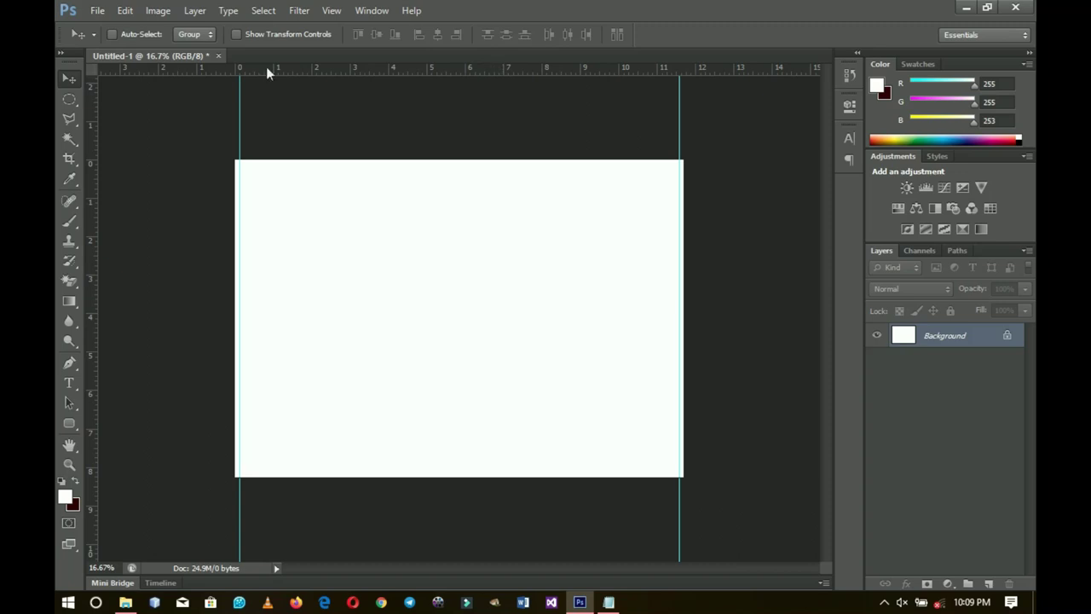
Add two vertical guides around the canvas centre, at 49% and 51%.
click(332, 10)
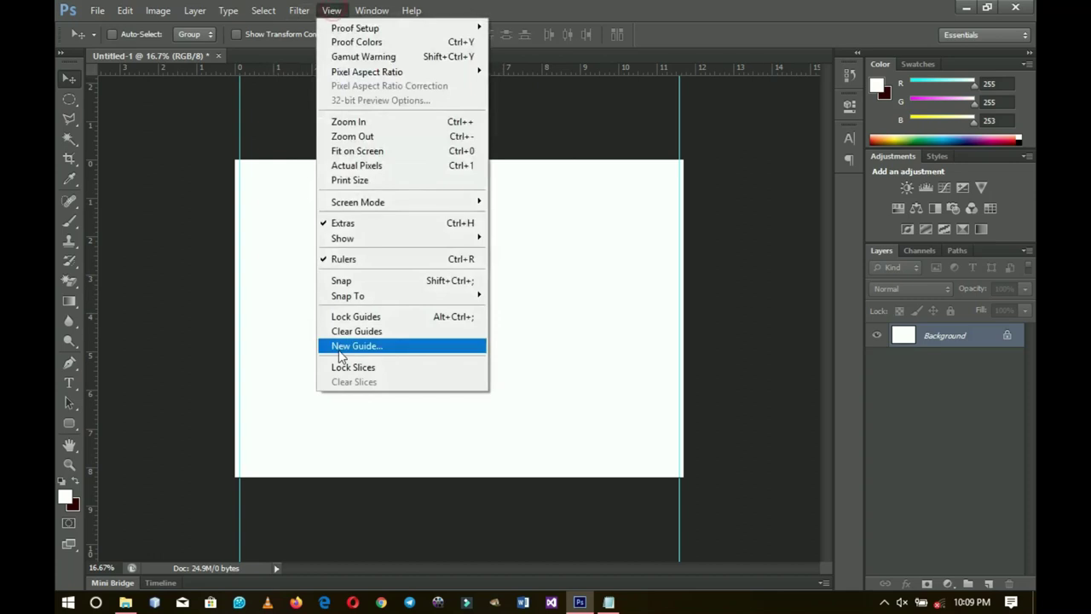
click(341, 346)
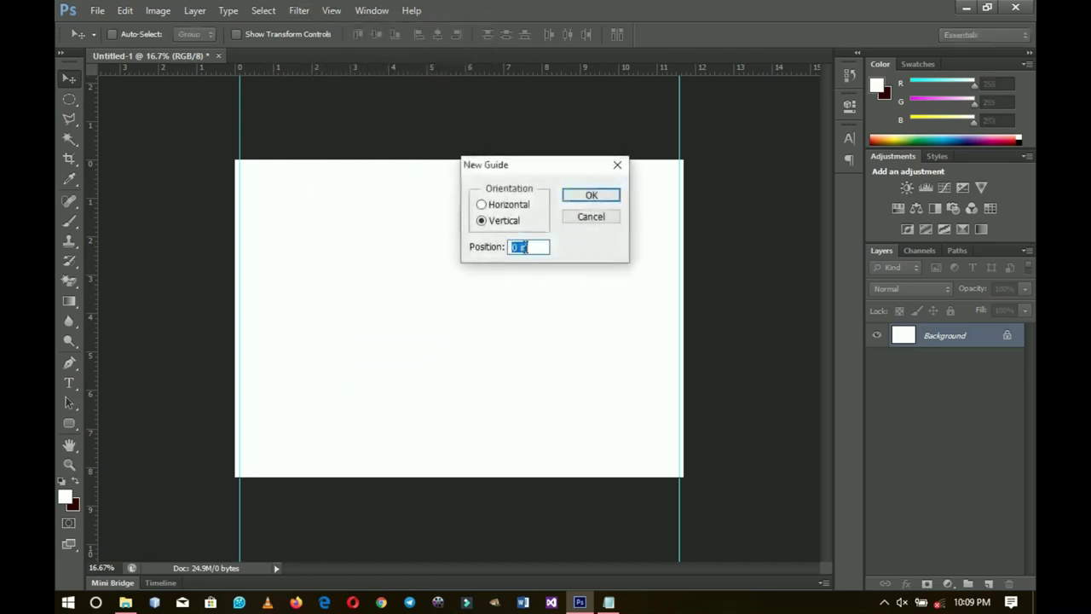
text(49%)
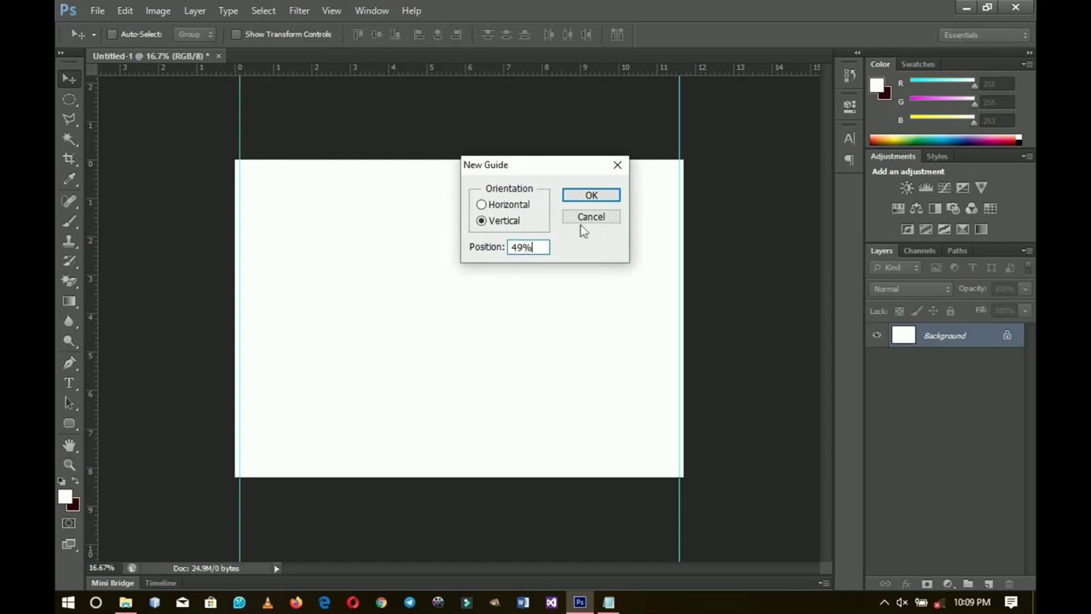
click(584, 198)
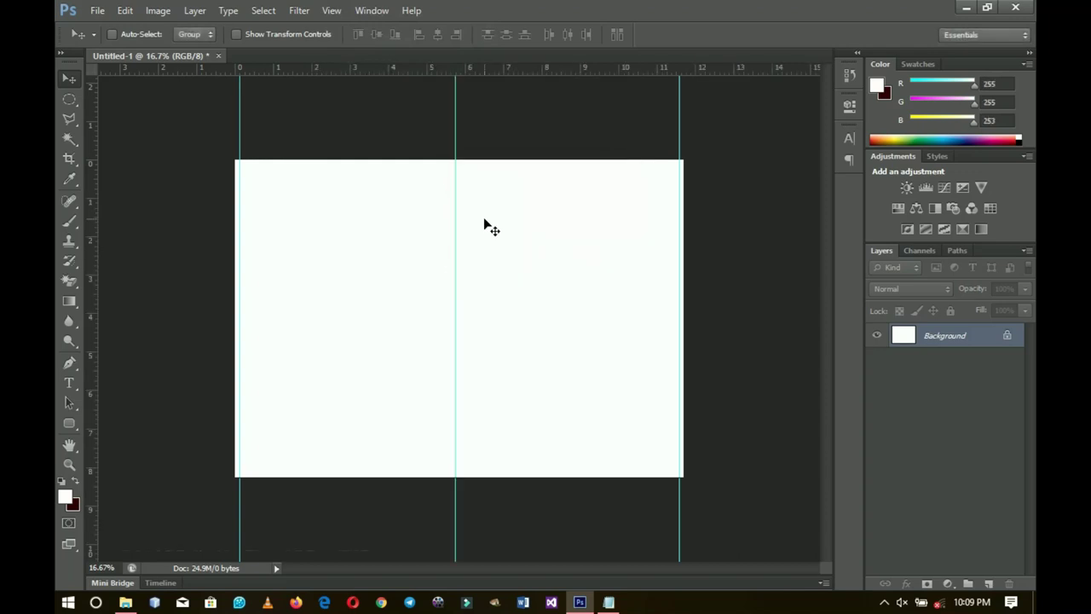
click(331, 10)
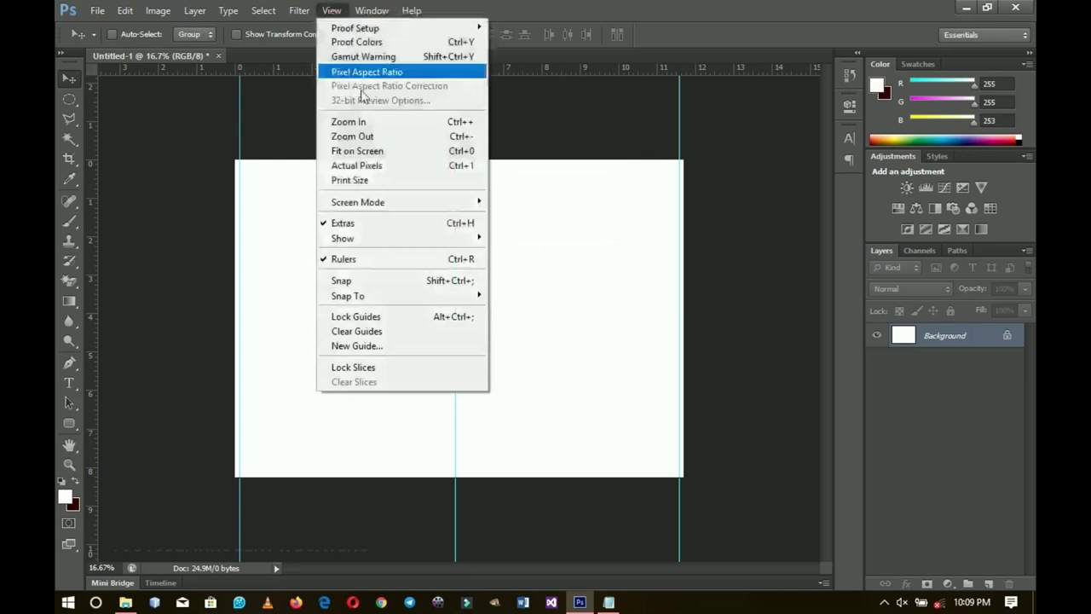
click(410, 346)
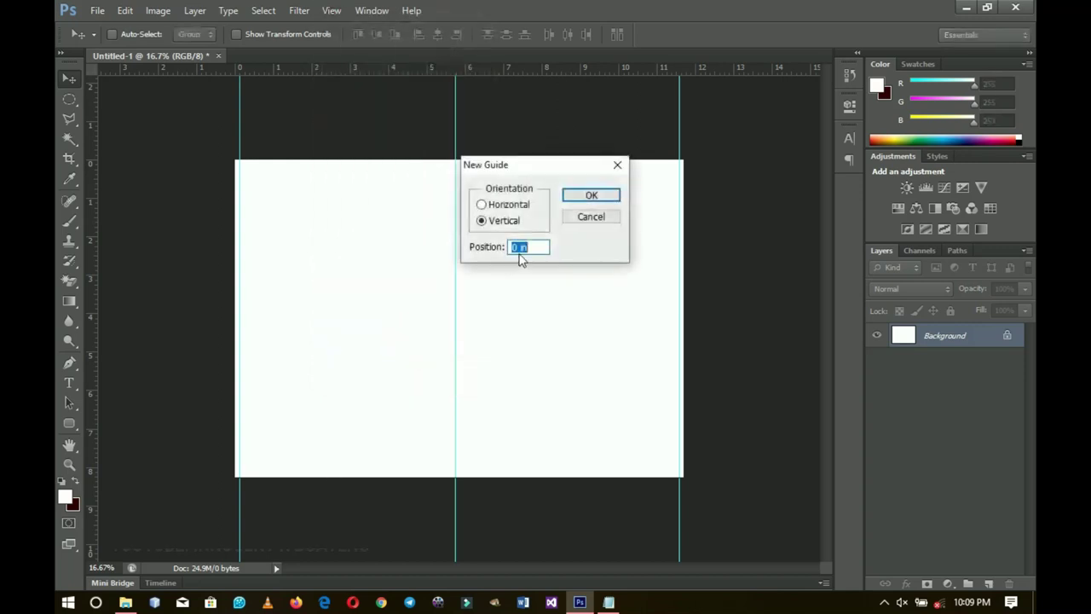
text(51%)
click(588, 196)
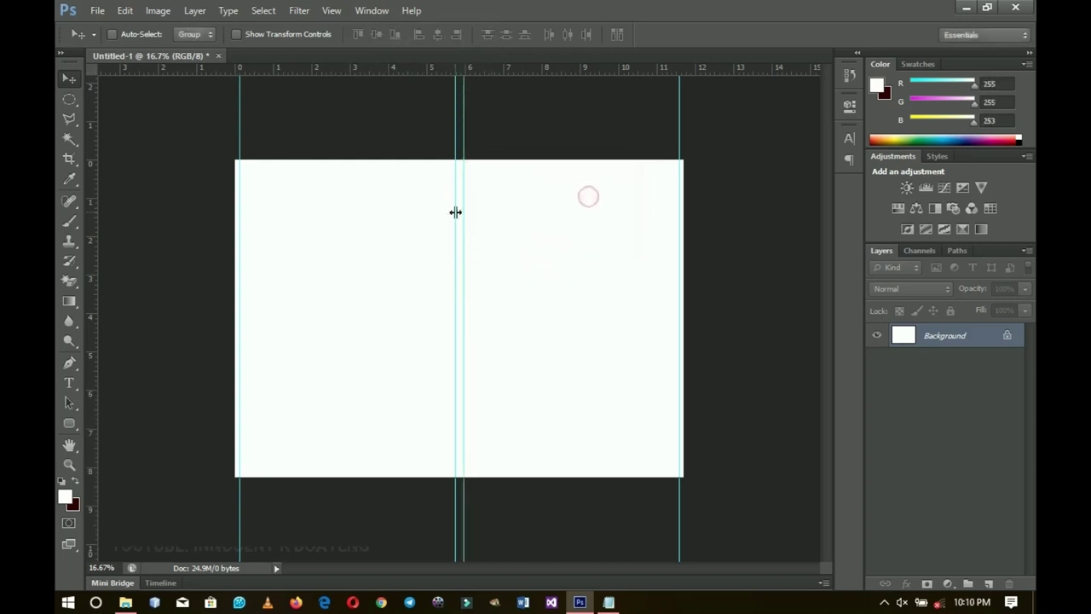
key(z)
alt+click(463, 269)
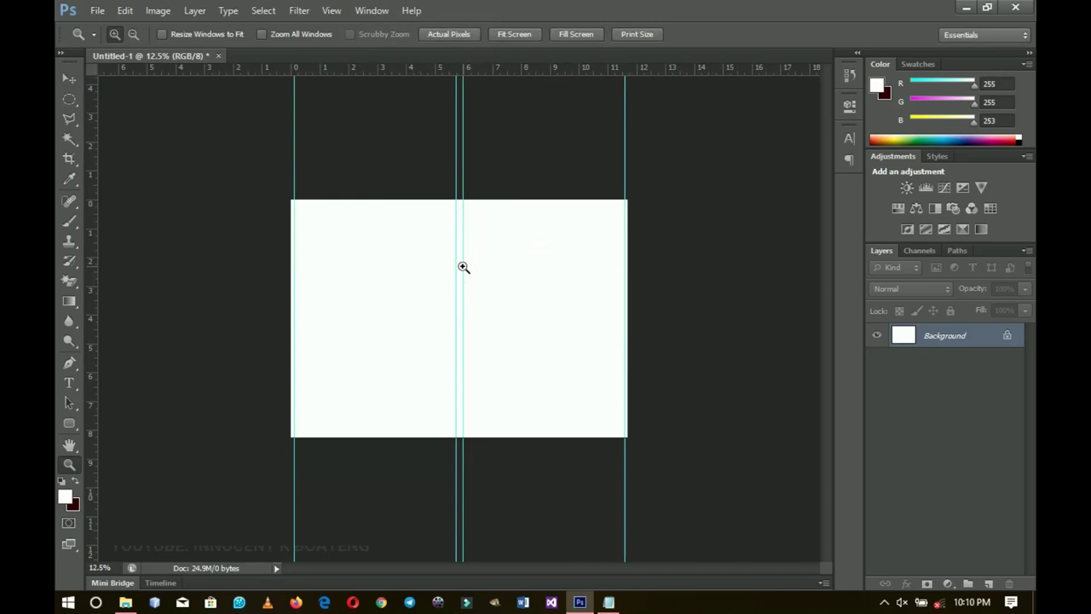
key(v)
key(ctrl+plus)
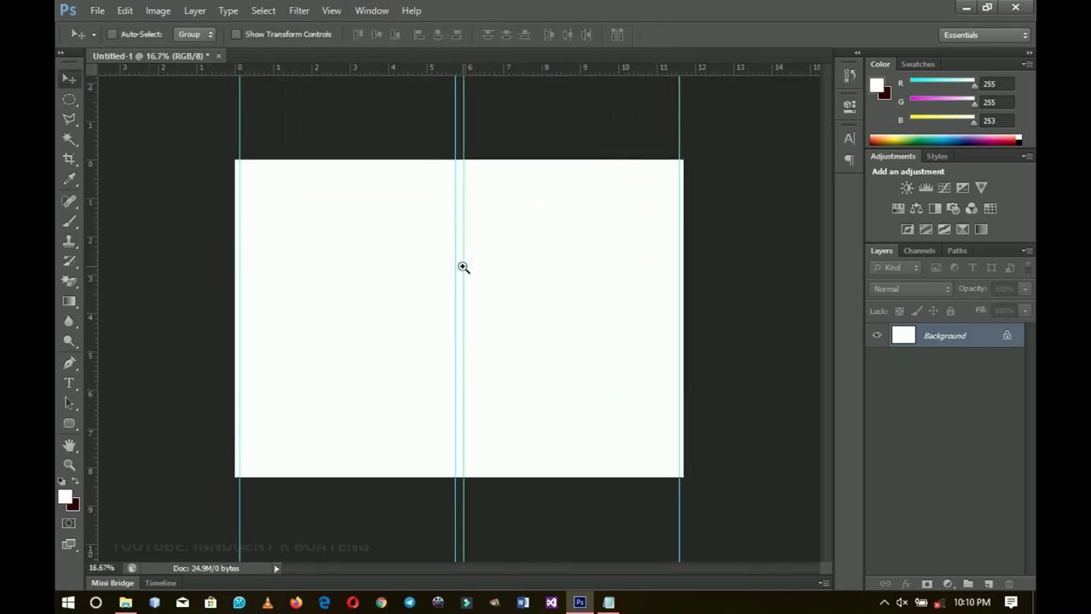
Add a horizontal guide at 65% of the canvas height.
click(332, 10)
click(378, 346)
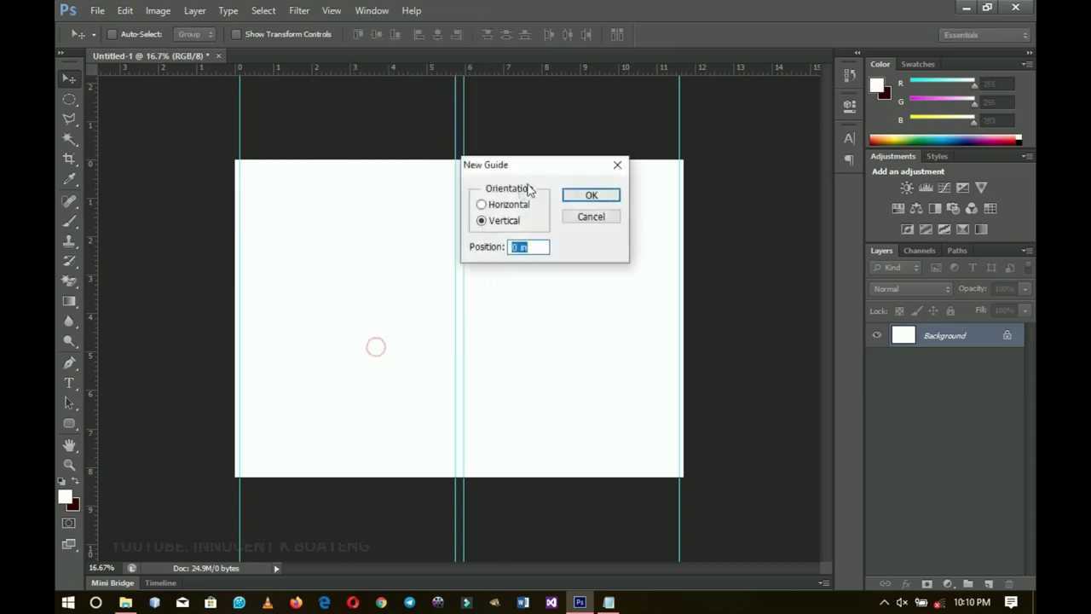
click(509, 205)
drag(530, 247, 406, 251)
text(6)
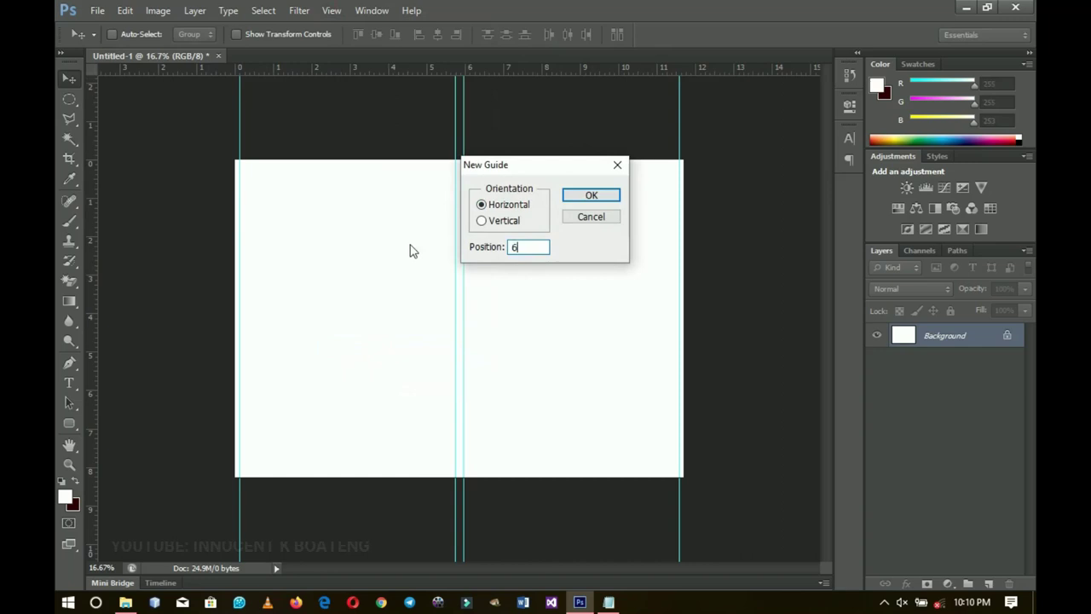
text(5%)
click(590, 195)
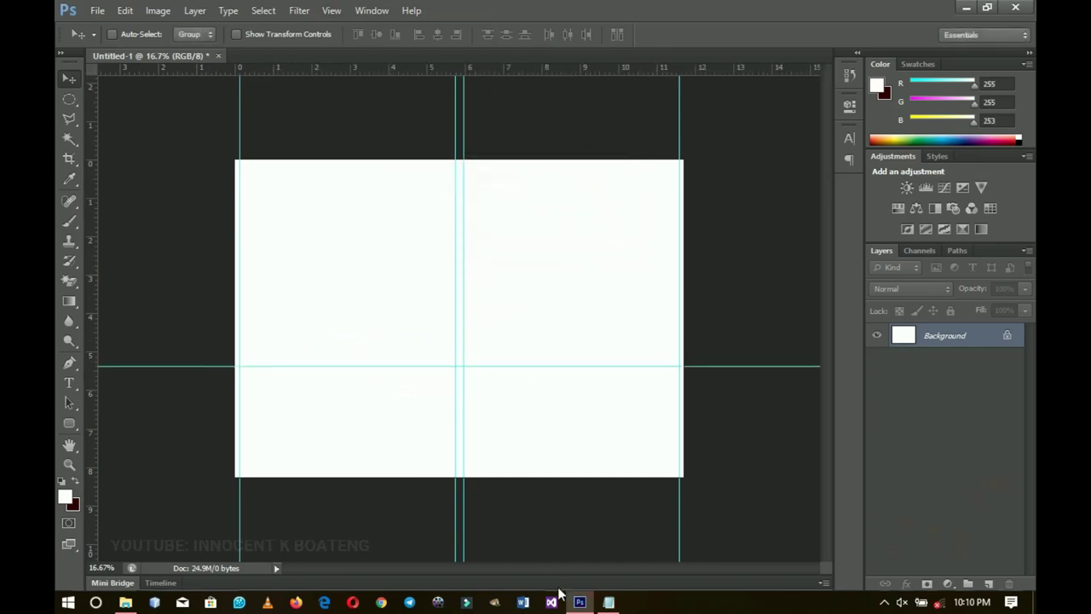
Place the img_mouseover3 cross image from the Funeral card folder and scale it proportionally to about 112% to cover the canvas.
click(125, 602)
drag(501, 203, 487, 244)
click(487, 244)
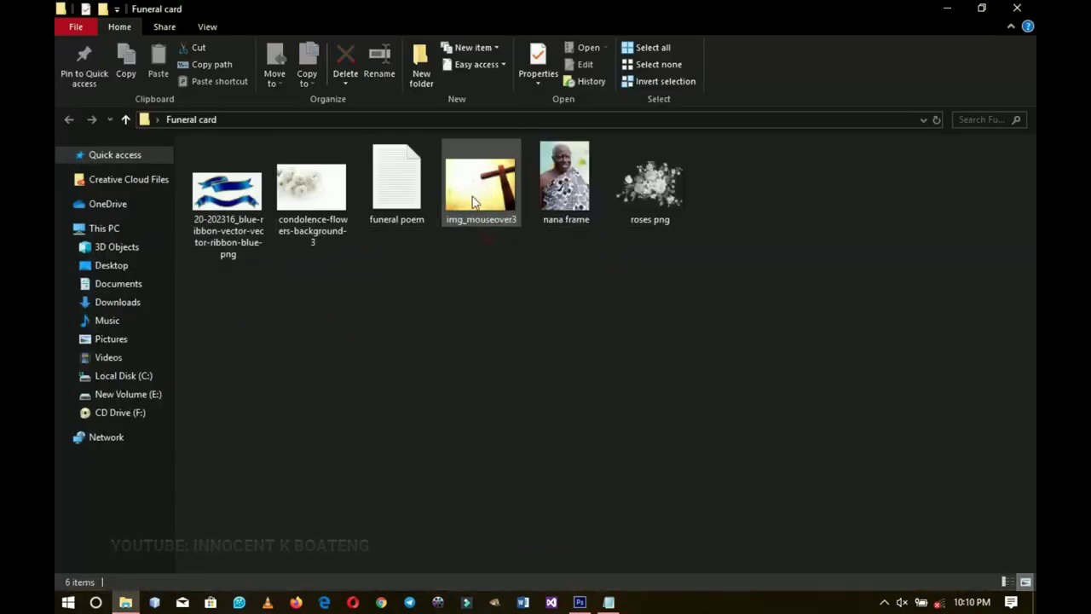
drag(480, 195, 592, 426)
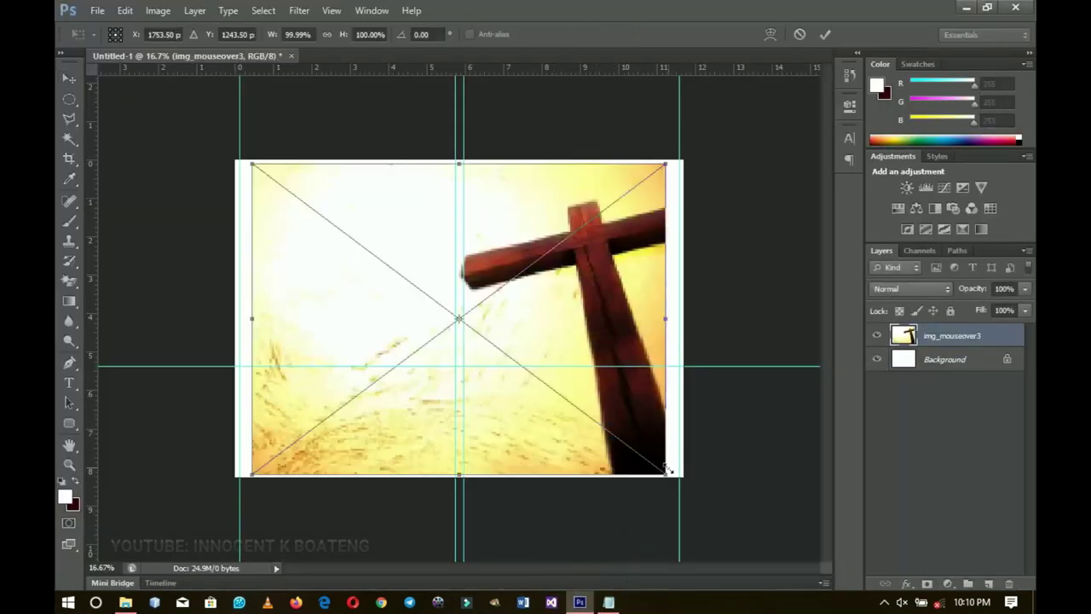
drag(669, 473, 692, 493)
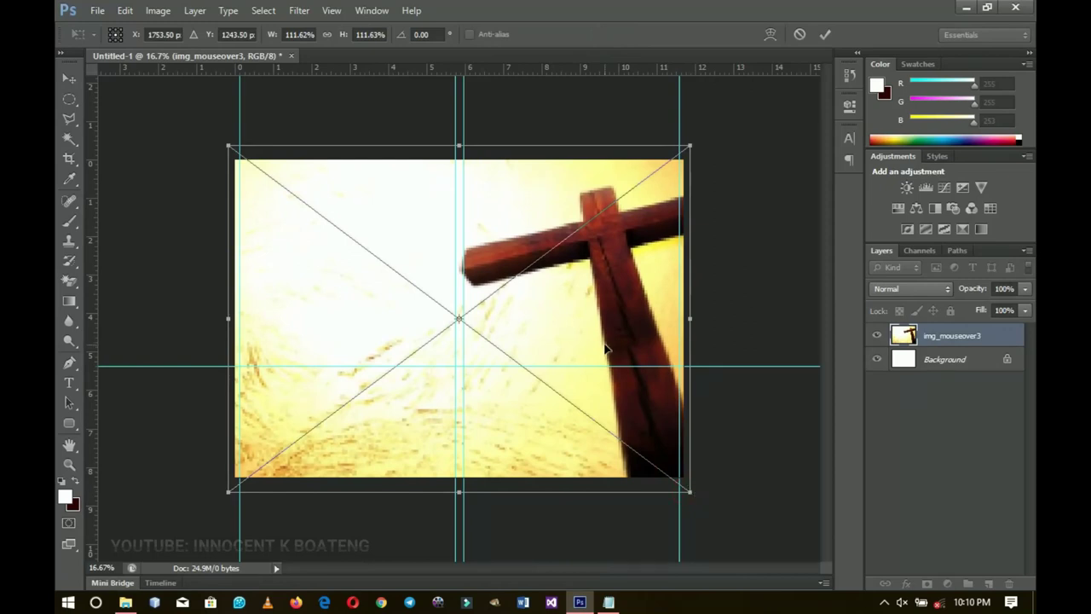
click(825, 36)
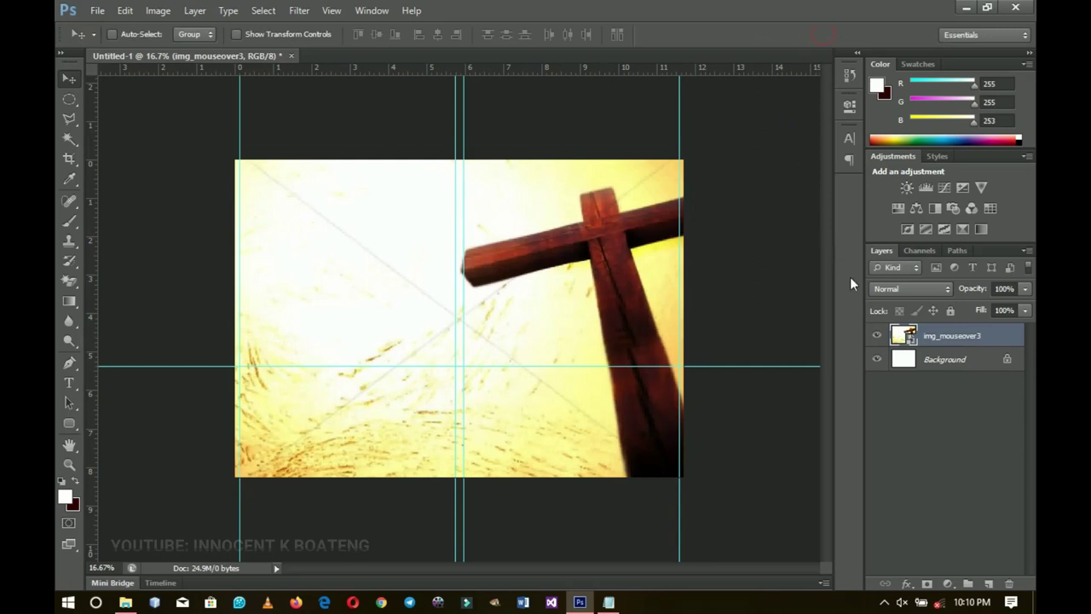
Rasterize the img_mouseover3 cross layer and lower its opacity to 50%.
right_click(958, 346)
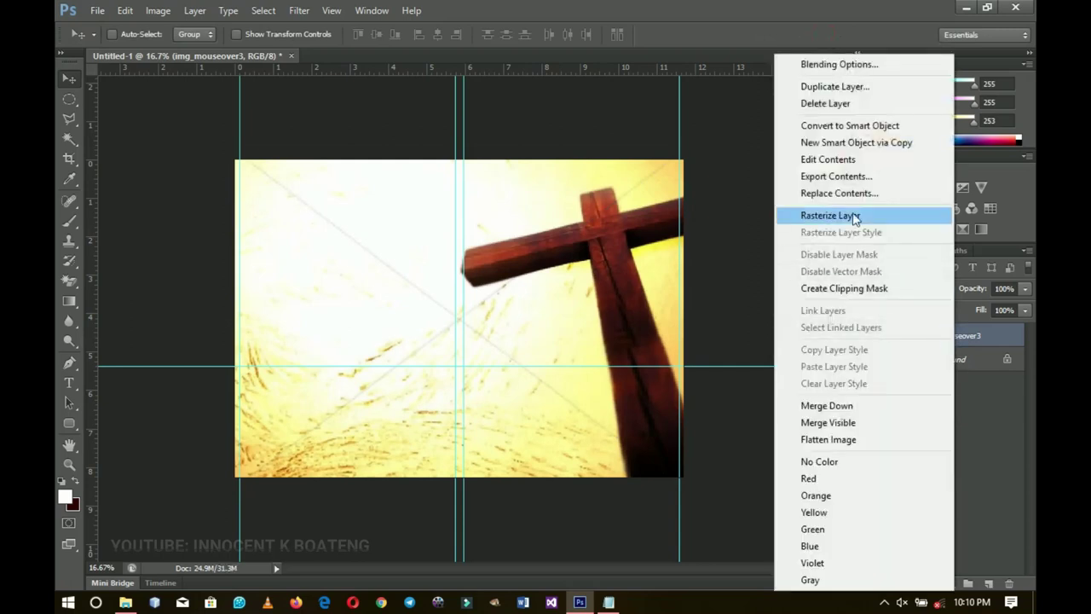
click(854, 218)
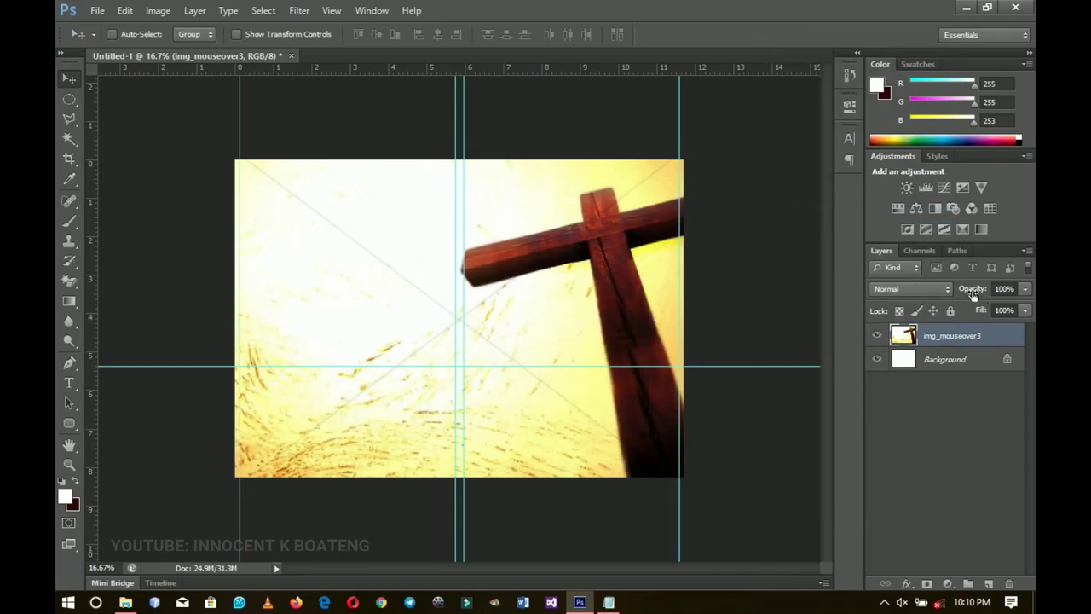
drag(973, 292, 934, 293)
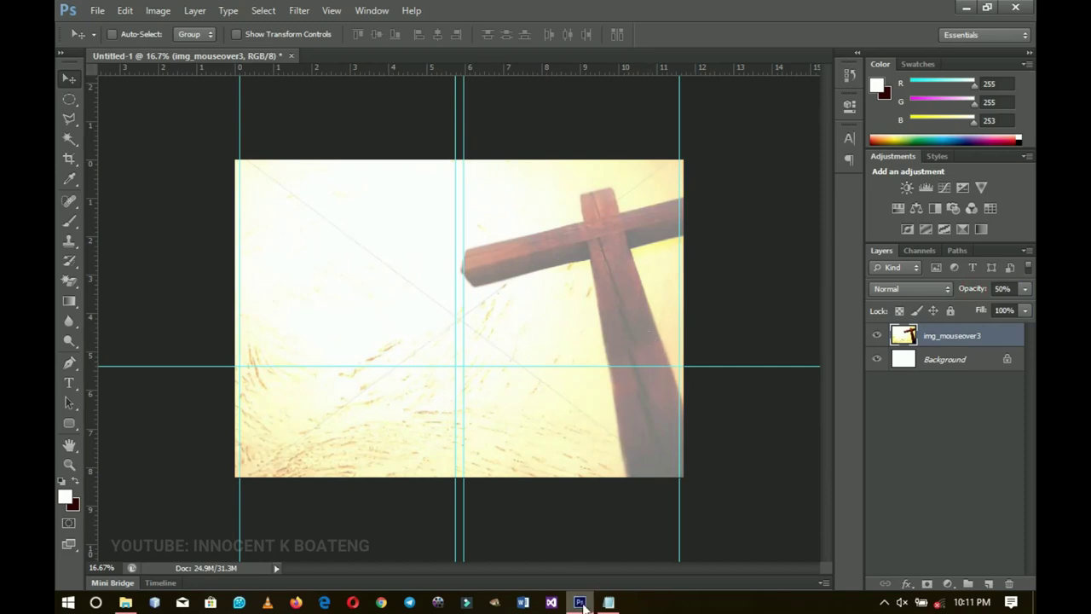
Place the condolence-flowers-background-3 image over the card's upper-left area with the roses at the canvas edge, and rasterize its layer.
click(579, 601)
drag(321, 200, 372, 256)
drag(408, 278, 418, 273)
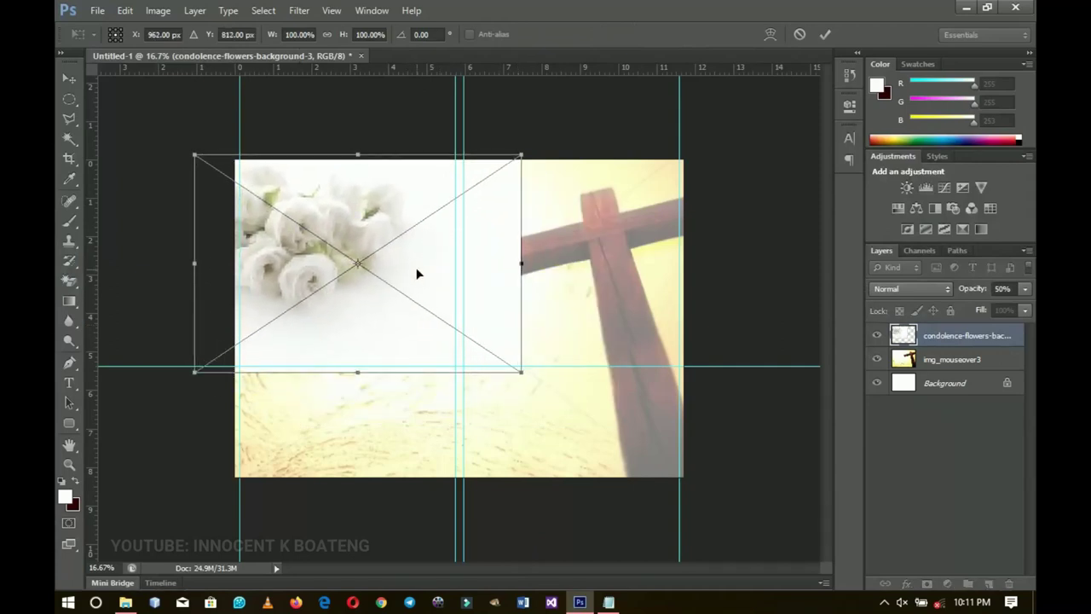
double_click(417, 269)
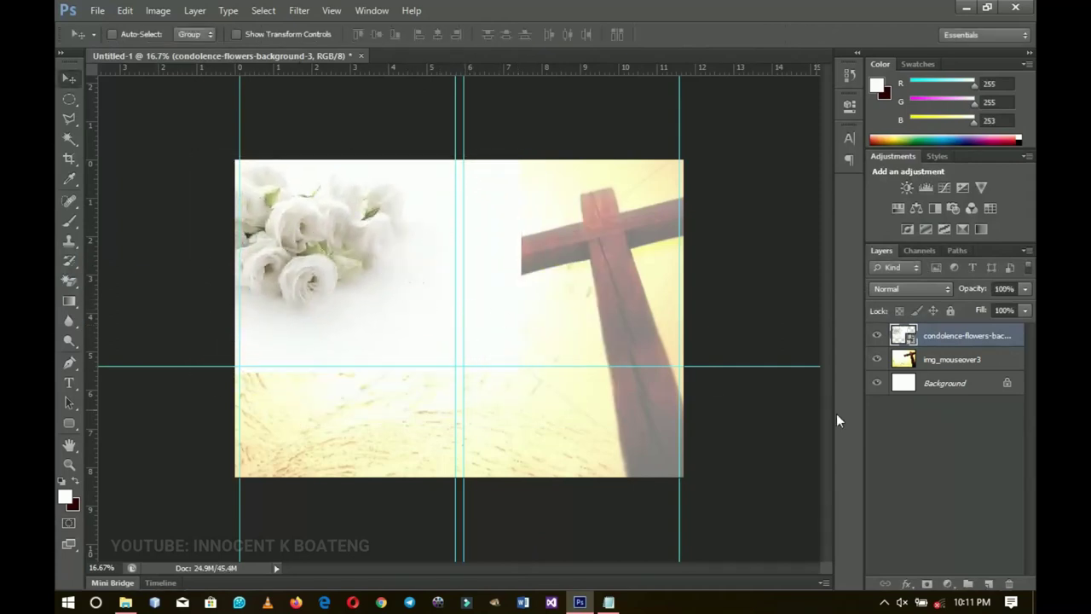
right_click(944, 341)
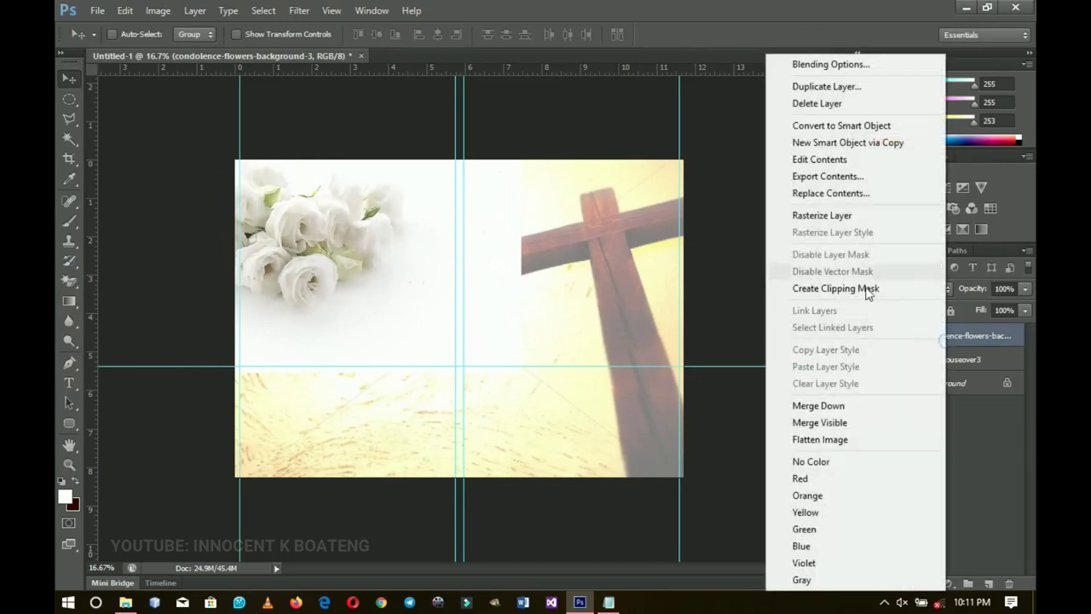
click(807, 216)
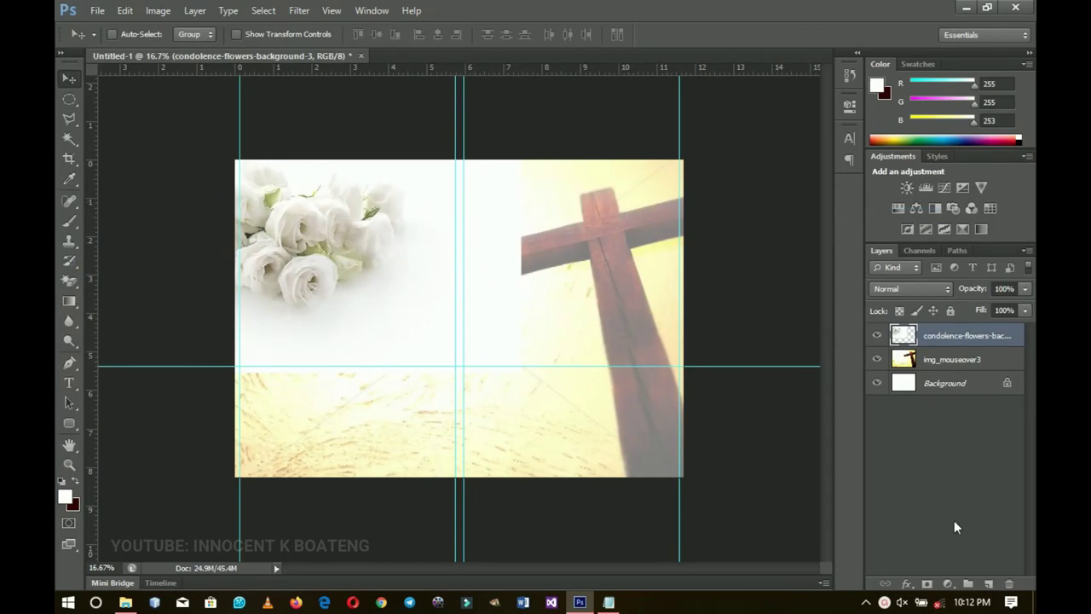
Add a layer mask to the flowers layer and paint out its right edge with a soft black brush of about 1057 px.
click(927, 585)
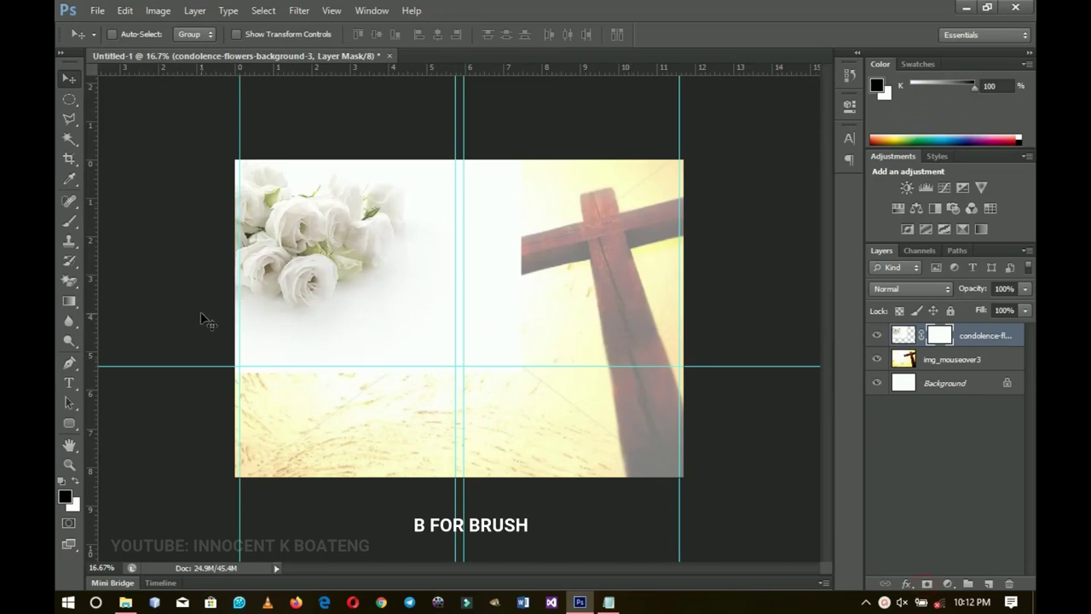
key(b)
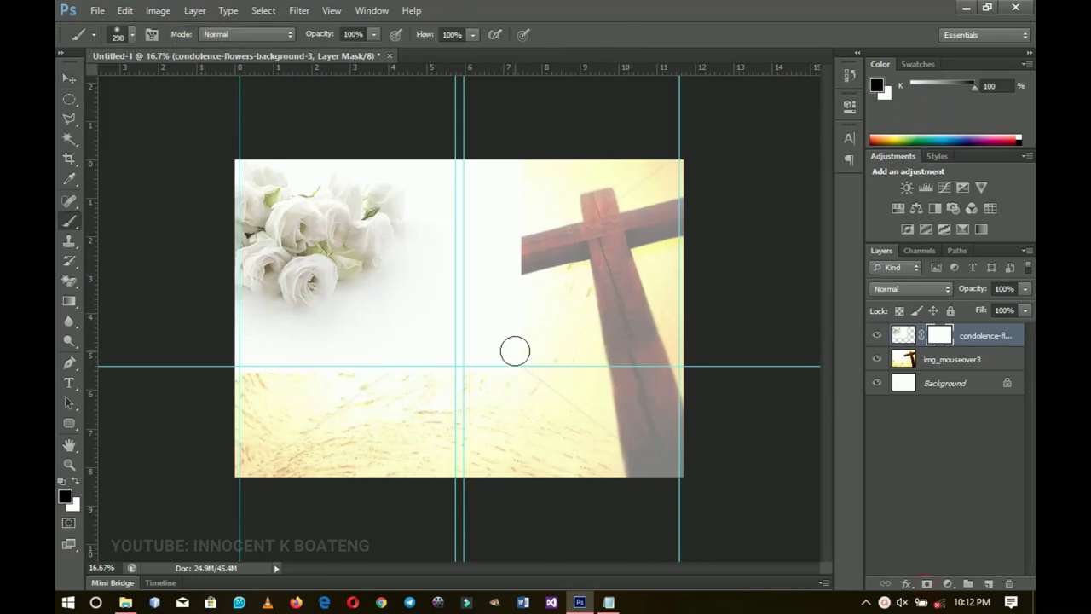
right_click(513, 349)
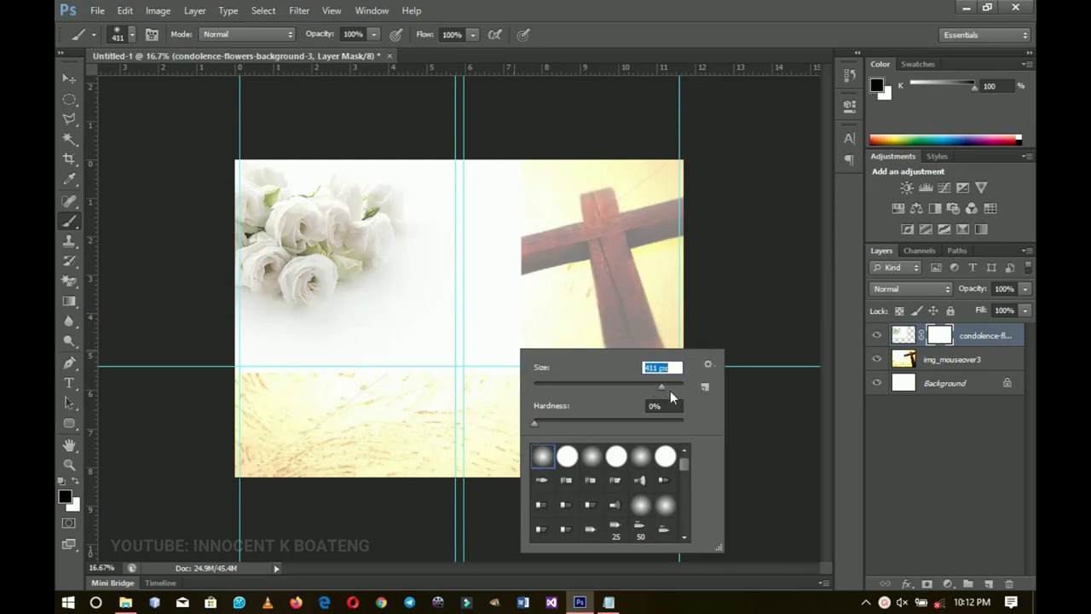
drag(661, 390, 670, 388)
key(Return)
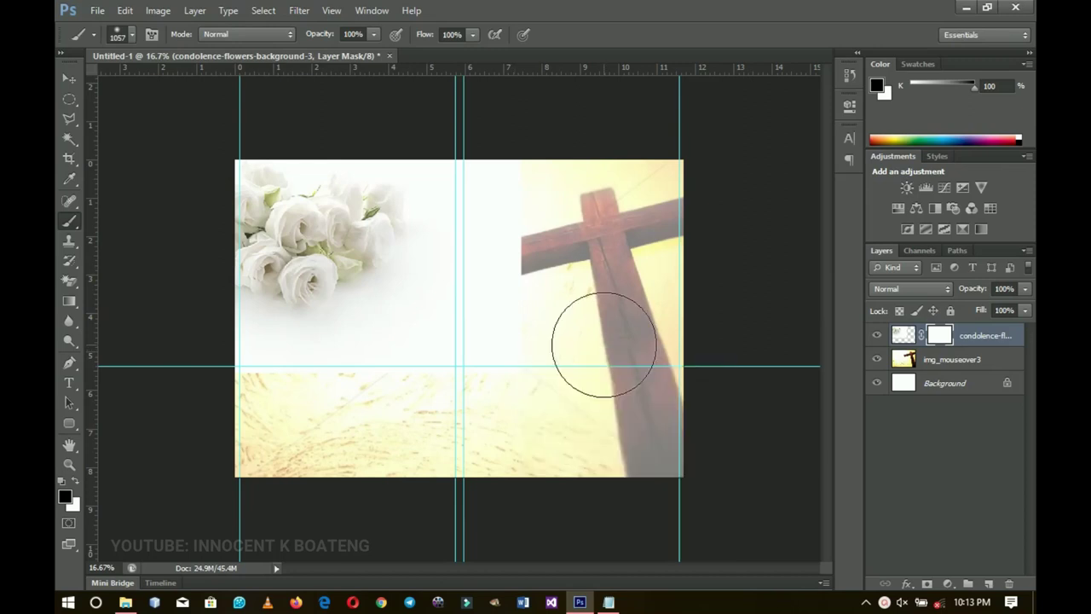
mouse_move(556, 412)
mouse_down()
mouse_move(554, 326)
mouse_move(564, 225)
mouse_move(577, 218)
mouse_move(572, 293)
mouse_up()
Reduce the brush to about 422 px and mask out more of the flowers image around the cross's left arm and the centre guides.
right_click(572, 295)
drag(699, 332, 646, 332)
key(Return)
mouse_move(512, 265)
mouse_down()
mouse_move(469, 393)
mouse_move(497, 351)
mouse_move(502, 299)
mouse_move(490, 312)
mouse_move(488, 264)
mouse_move(514, 157)
mouse_move(478, 192)
mouse_move(493, 179)
mouse_move(474, 341)
mouse_move(476, 330)
mouse_move(461, 353)
mouse_move(471, 385)
mouse_up()
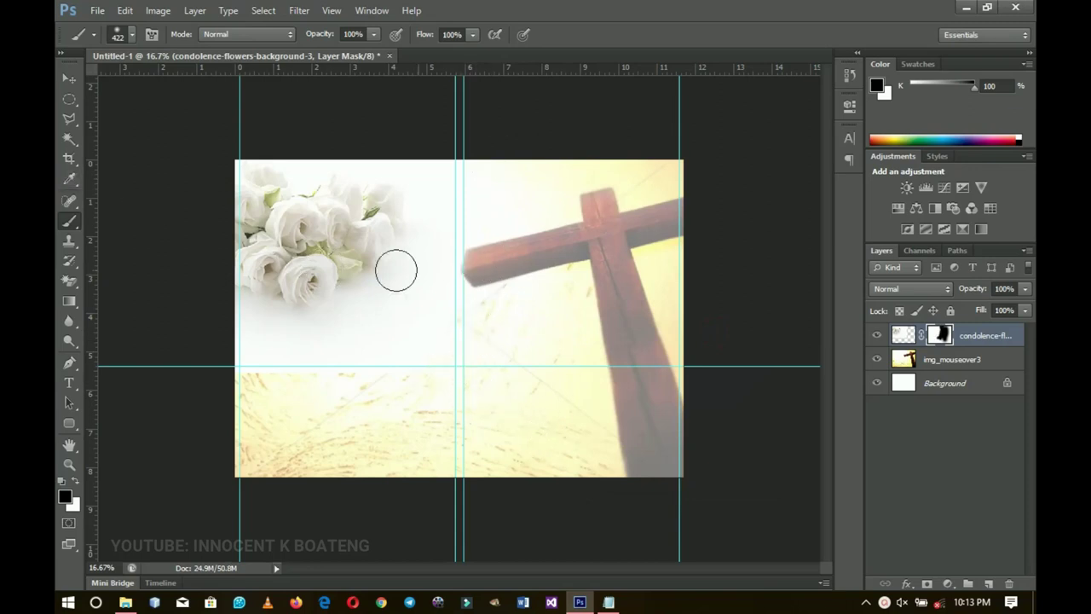
Lower the img_mouseover3 cross layer's opacity to 45%.
click(69, 79)
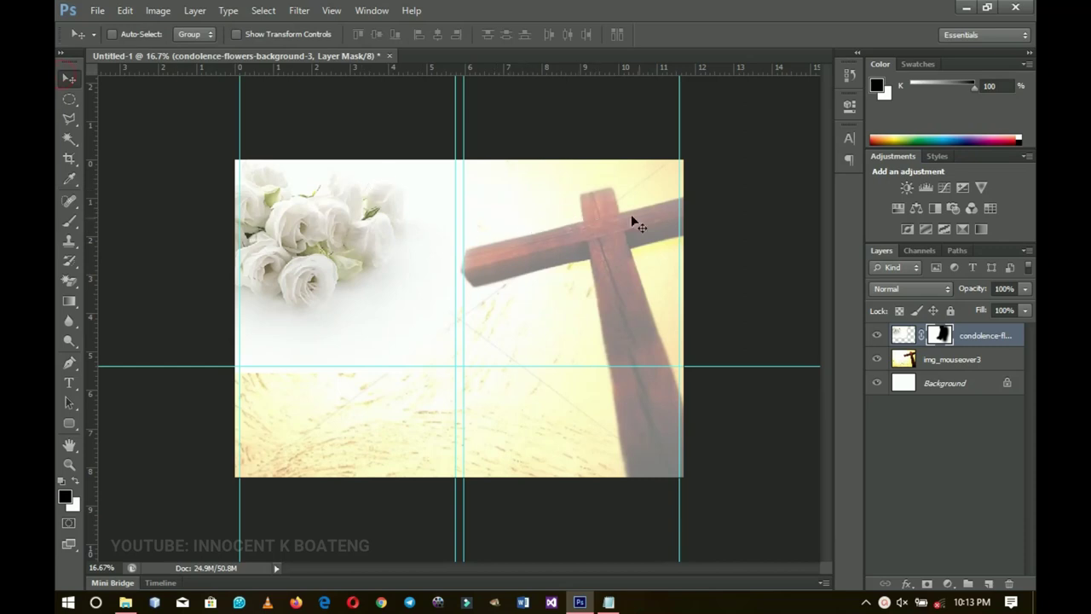
click(946, 362)
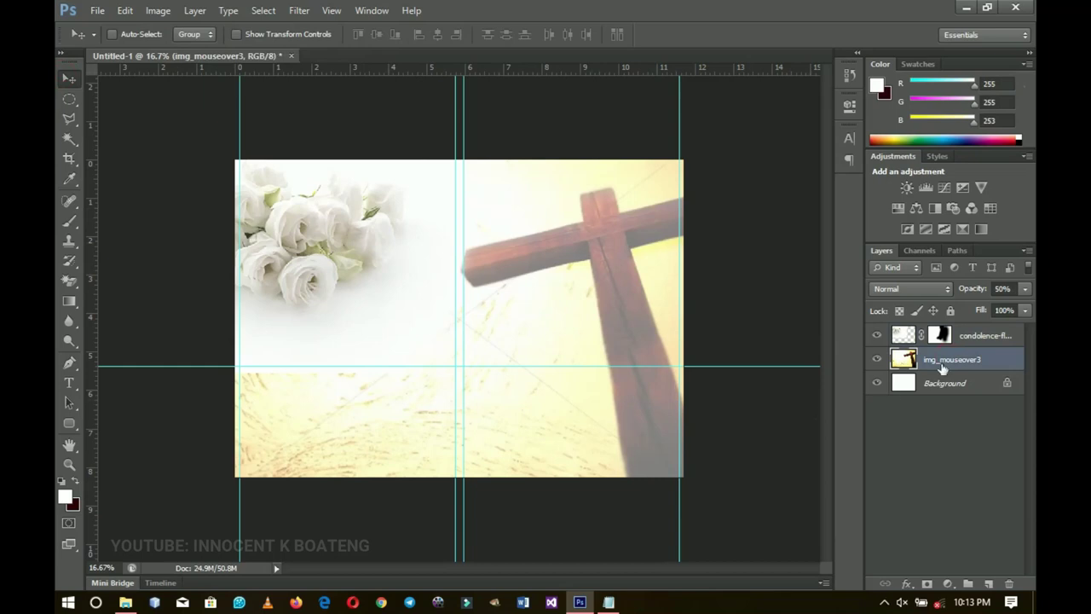
drag(977, 289, 972, 290)
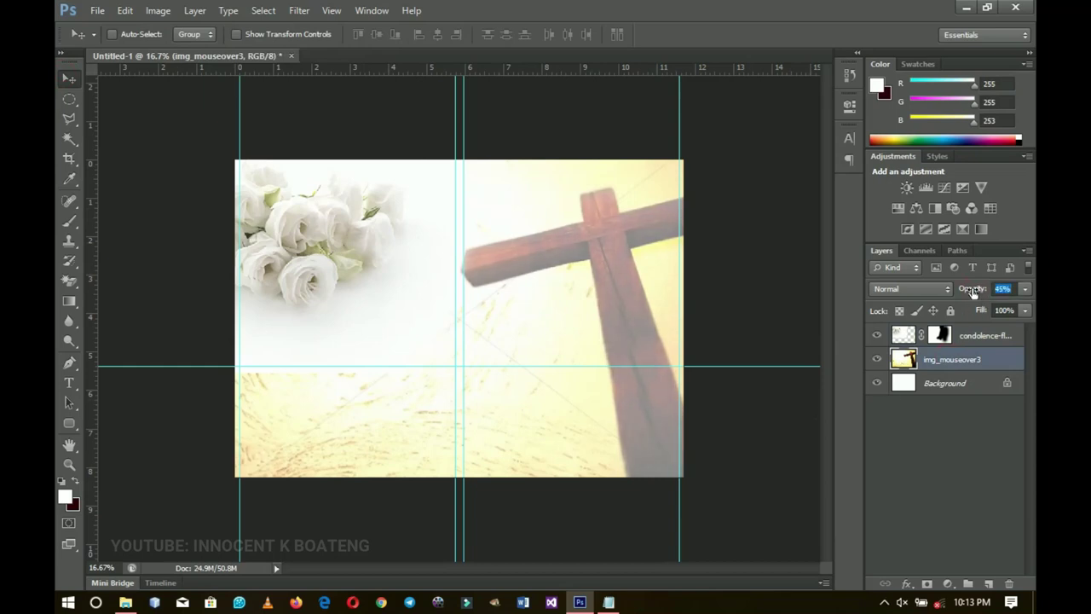
Draw a rectangle of about 3580 × 1421 px above the flowers layer, covering the canvas below the horizontal guide.
click(994, 339)
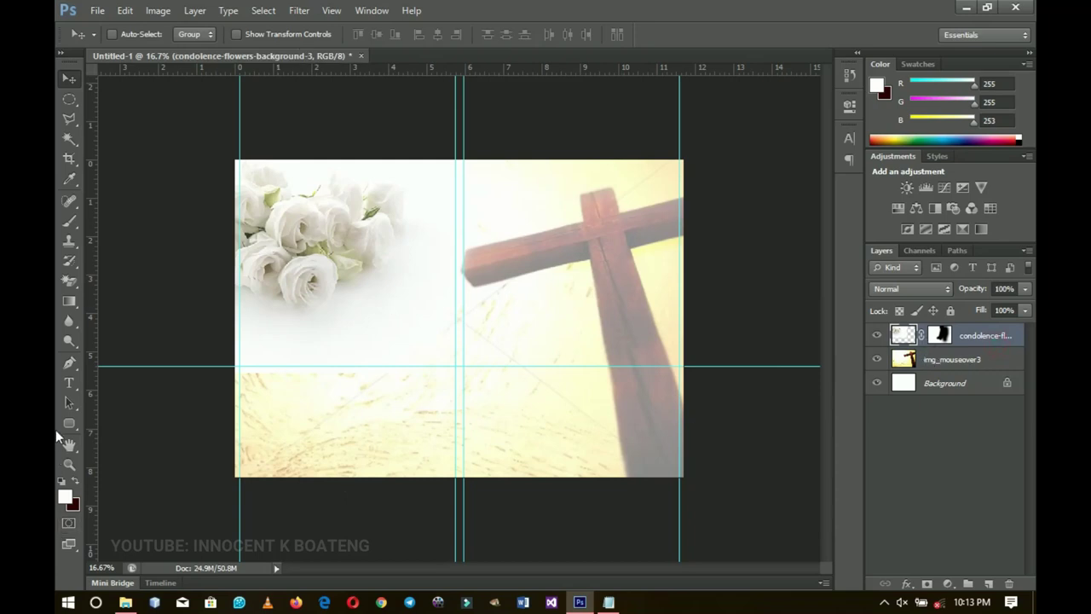
click(69, 424)
click(138, 424)
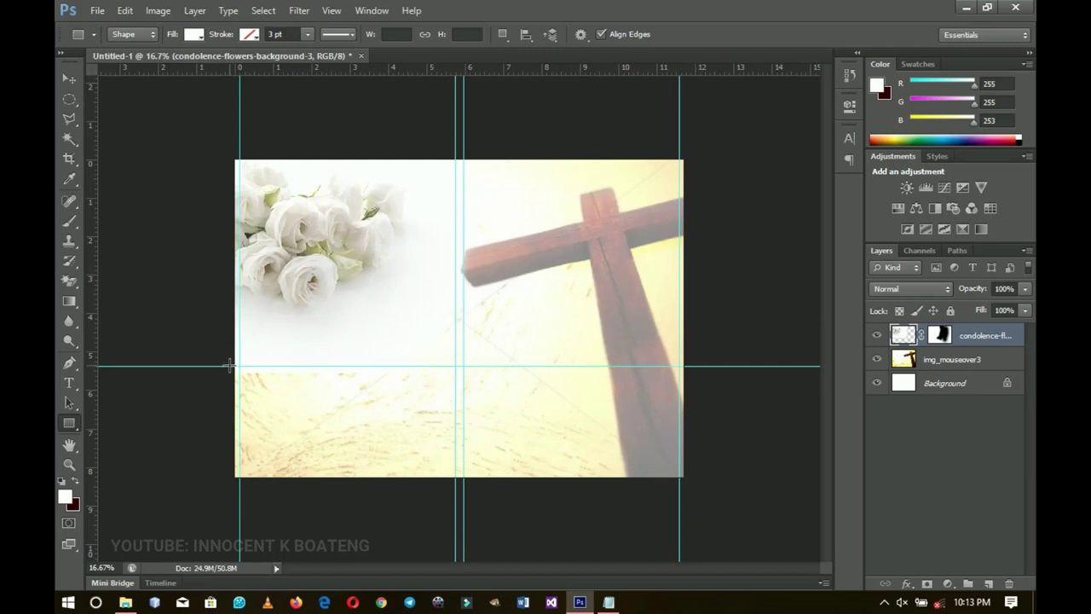
drag(230, 366, 688, 548)
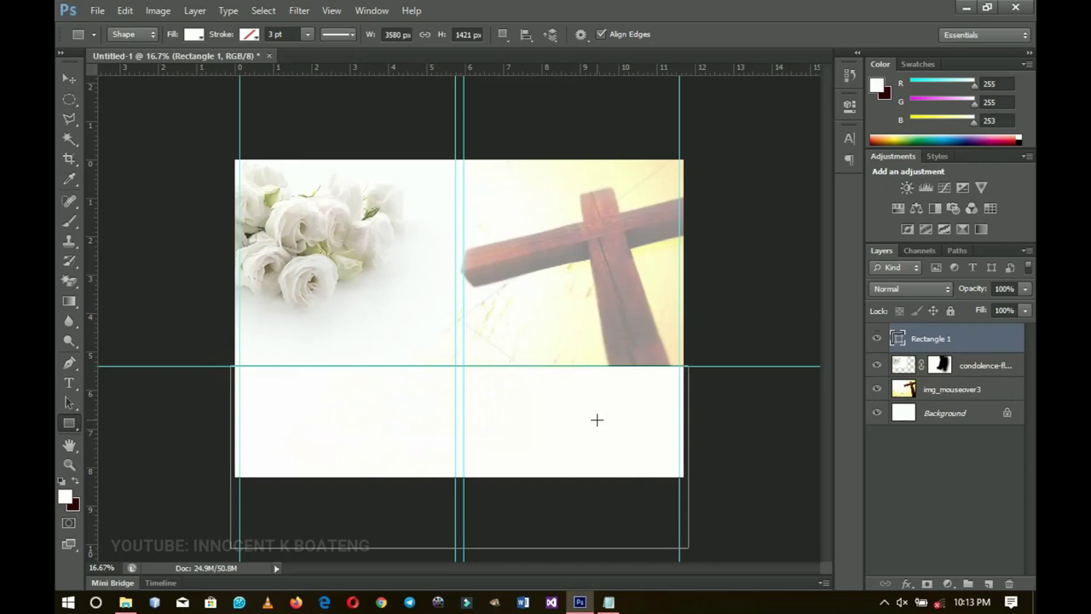
key(v)
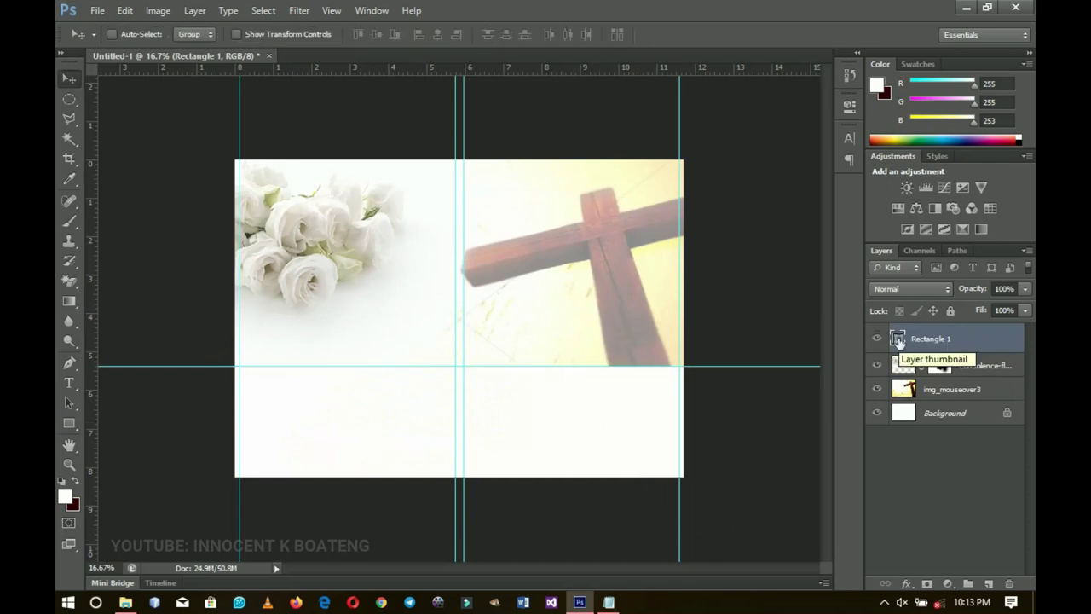
Fill the bottom rectangle with the very dark purple 12001e.
double_click(899, 341)
drag(782, 289, 781, 231)
drag(732, 354, 759, 362)
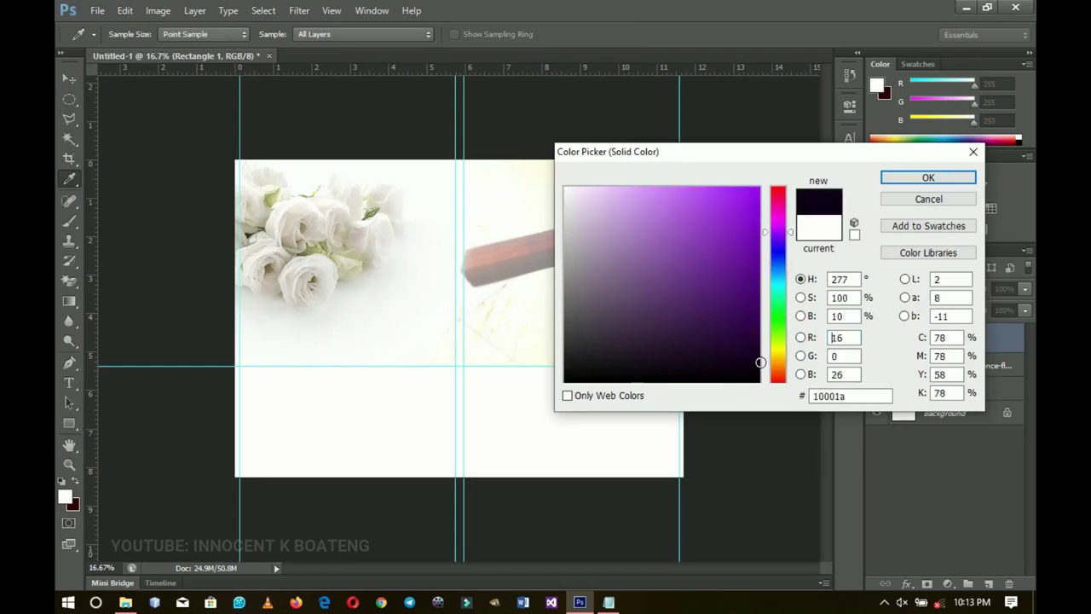
click(757, 359)
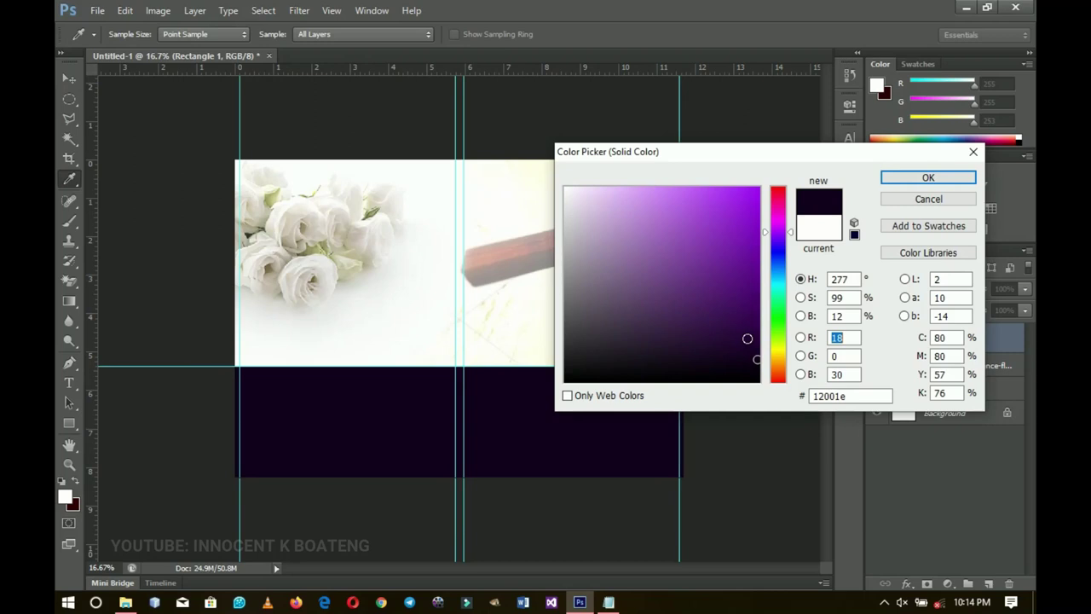
click(916, 180)
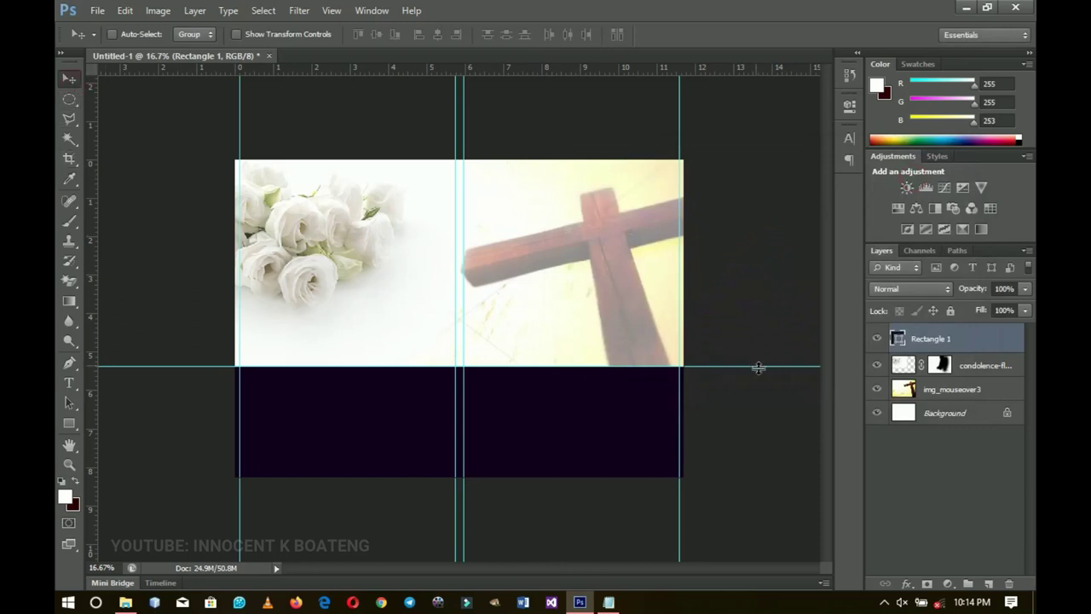
Draw a portrait rectangle of about 1003 × 1277 px over the cross, overlapping the dark band, and fill it with white ffffff.
click(65, 424)
click(69, 79)
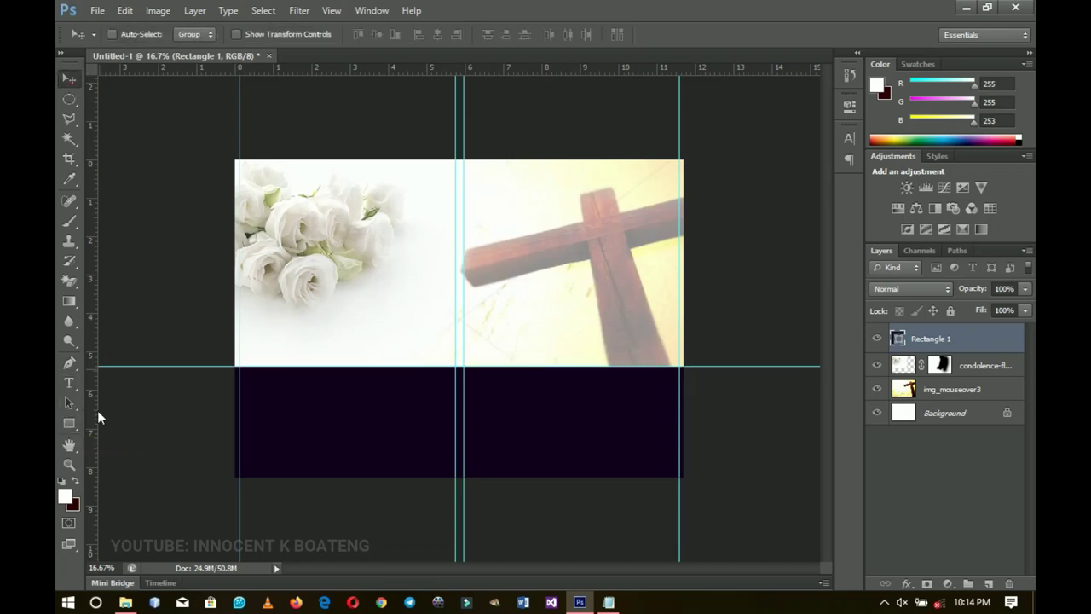
click(71, 424)
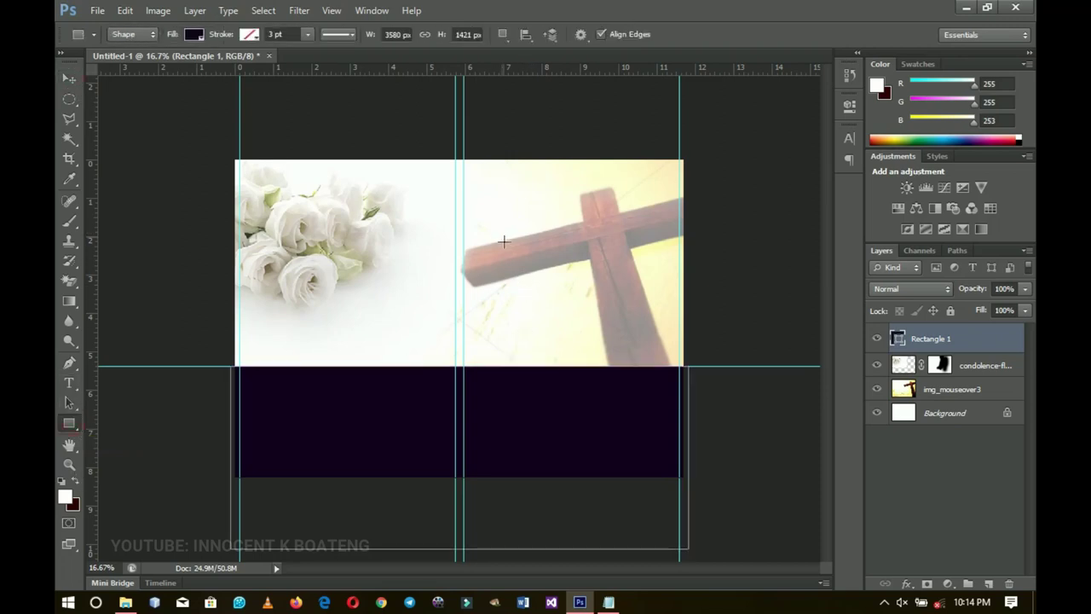
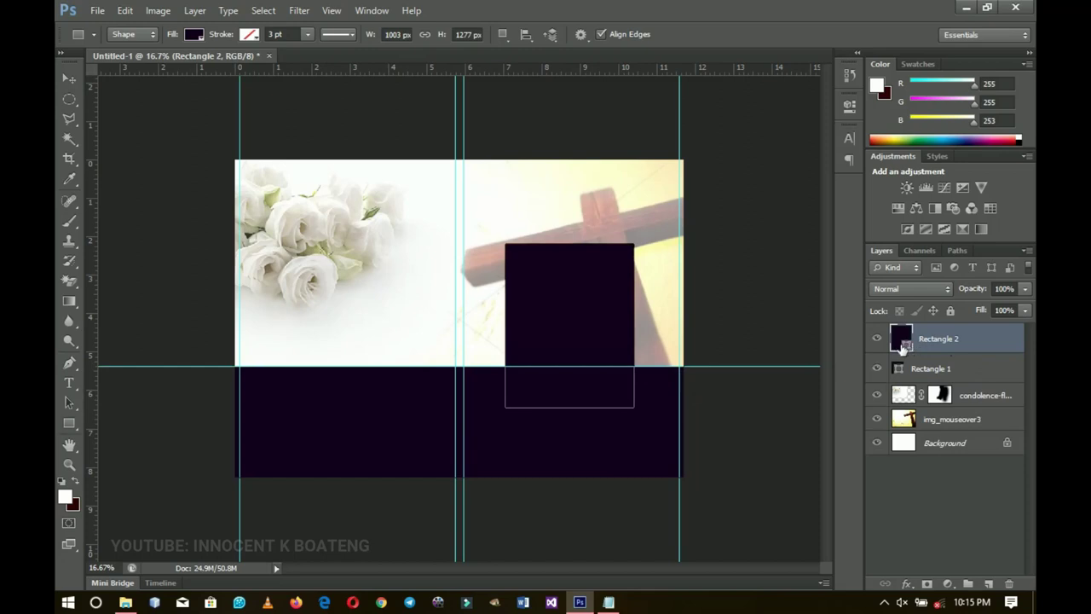
double_click(905, 346)
drag(691, 235, 471, 156)
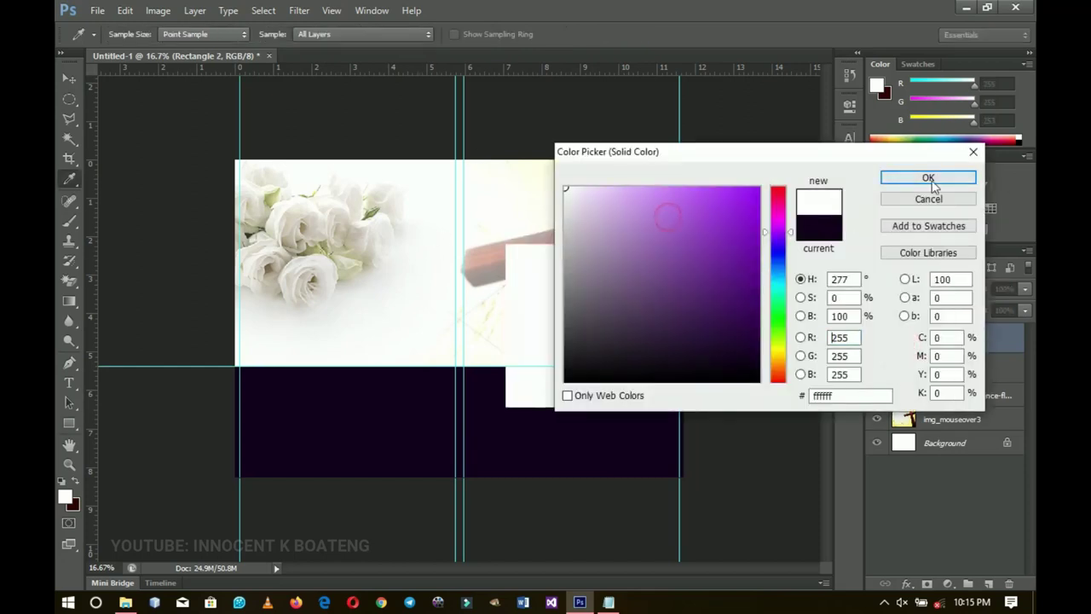
click(928, 178)
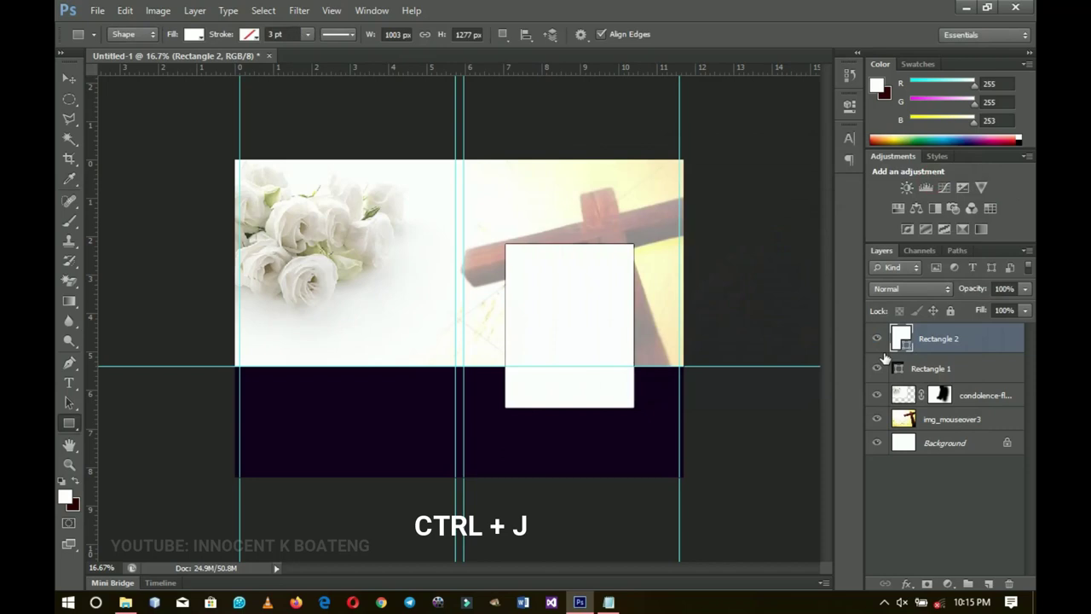
Duplicate the white portrait rectangle and scale the copy about its centre to about 94%.
key(ctrl+j)
key(ctrl+t)
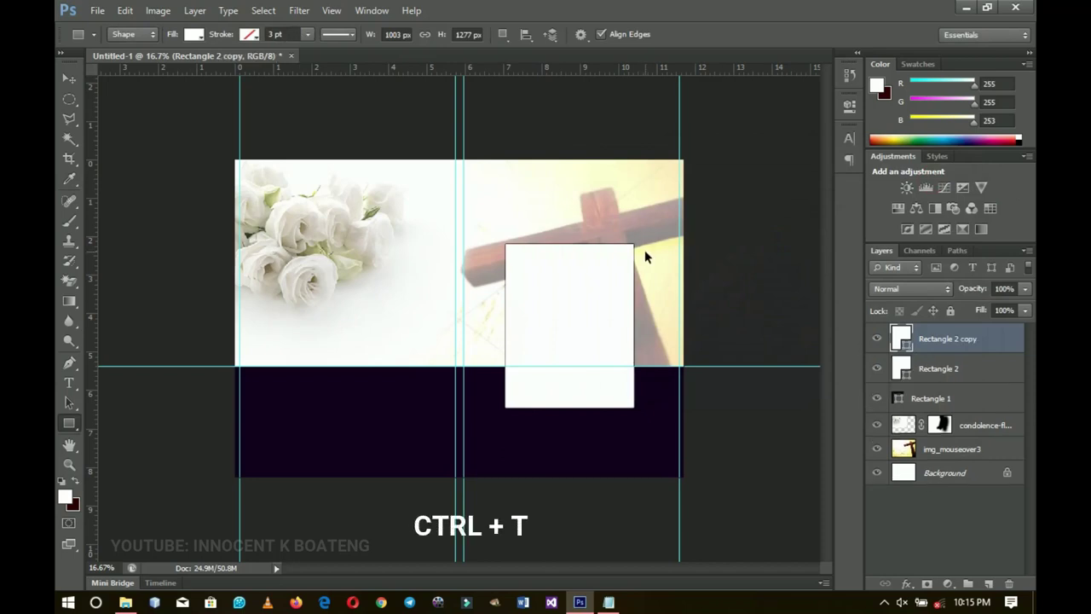
drag(634, 244, 634, 242)
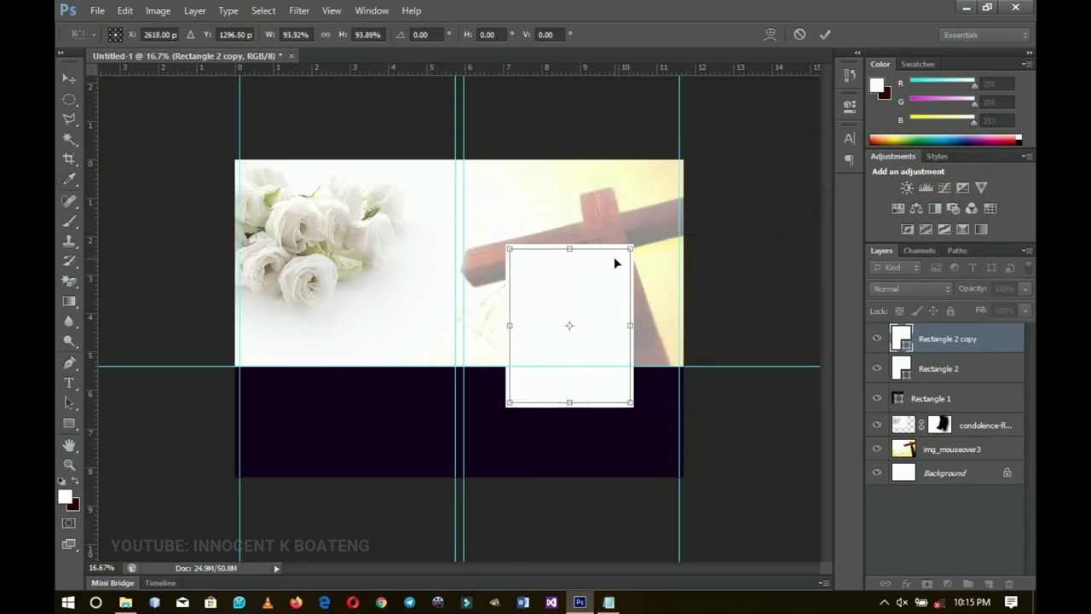
key(Return)
Fill the smaller rectangle copy with the cream colour fdedbc sampled from the background's upper-right corner.
double_click(902, 340)
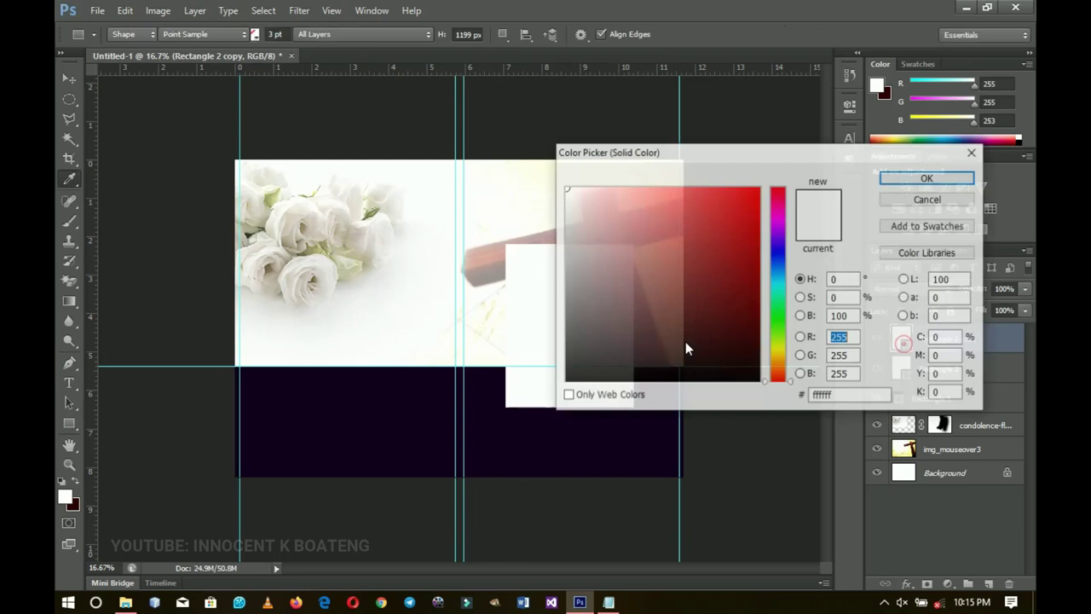
click(527, 182)
drag(665, 155, 789, 328)
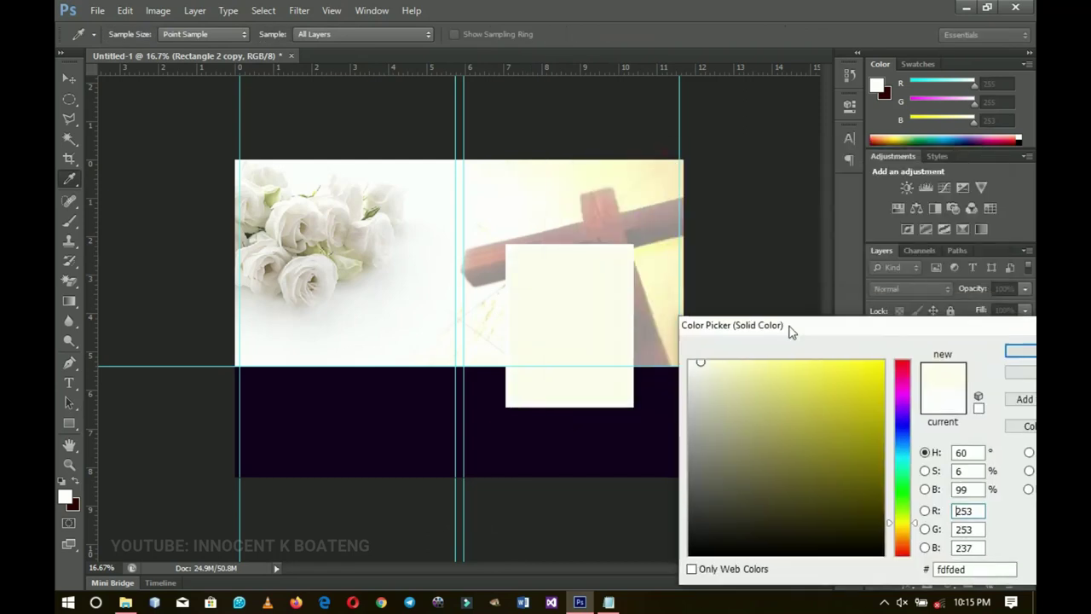
click(667, 173)
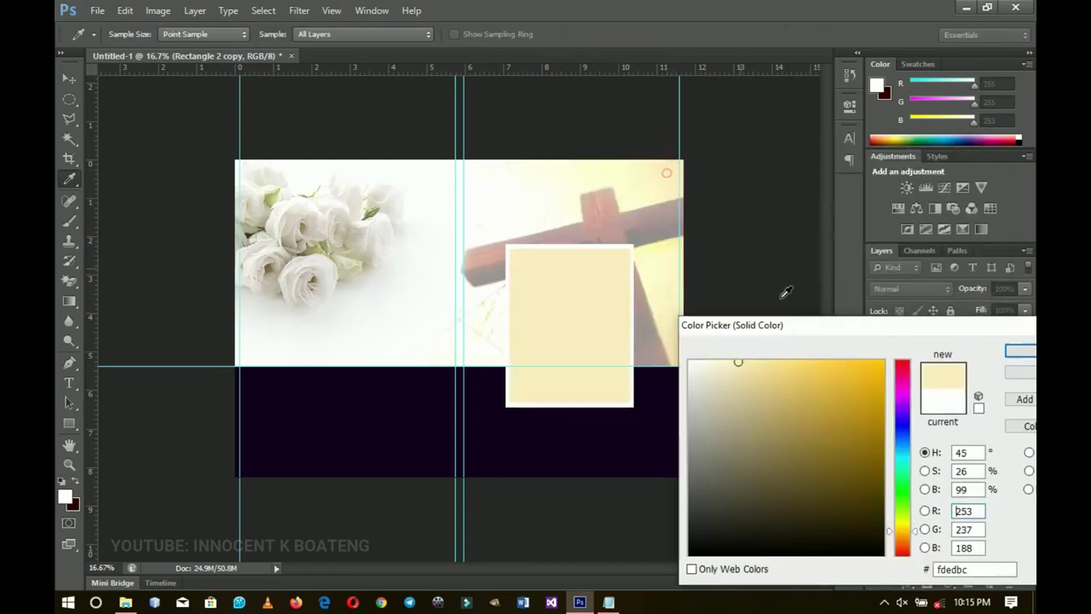
click(1020, 350)
Select both portrait rectangles and move them slightly upward together, leaving a small overlap with the dark band.
click(67, 79)
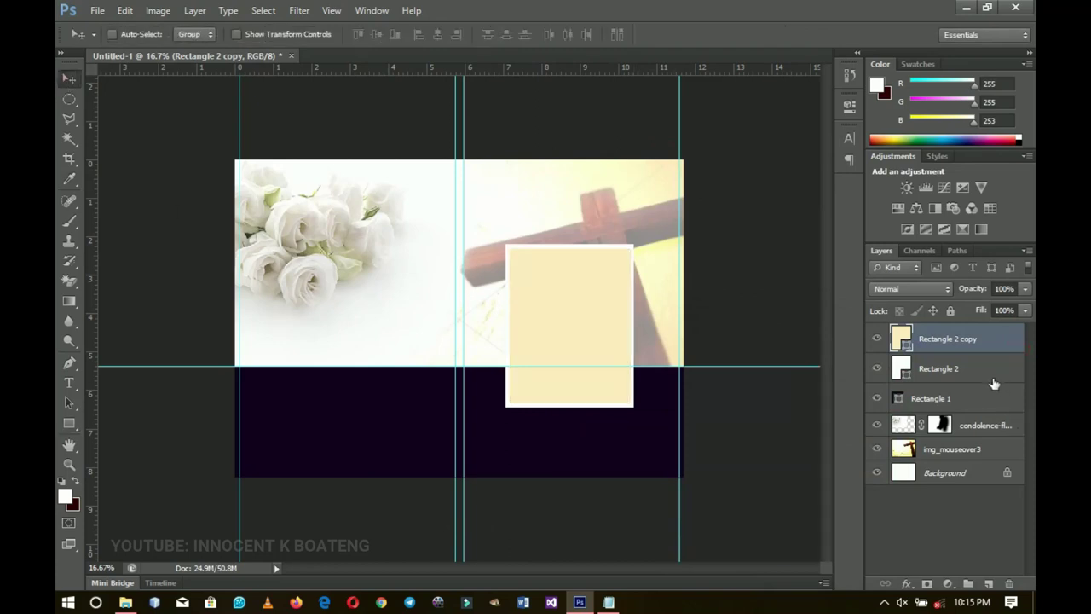
shift+click(963, 369)
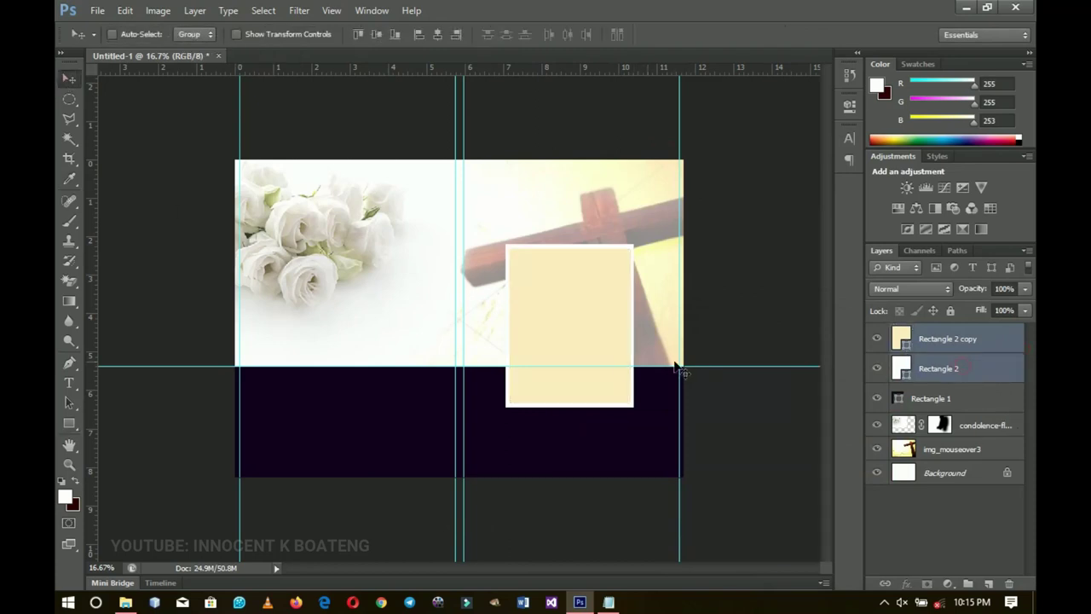
drag(631, 388, 627, 366)
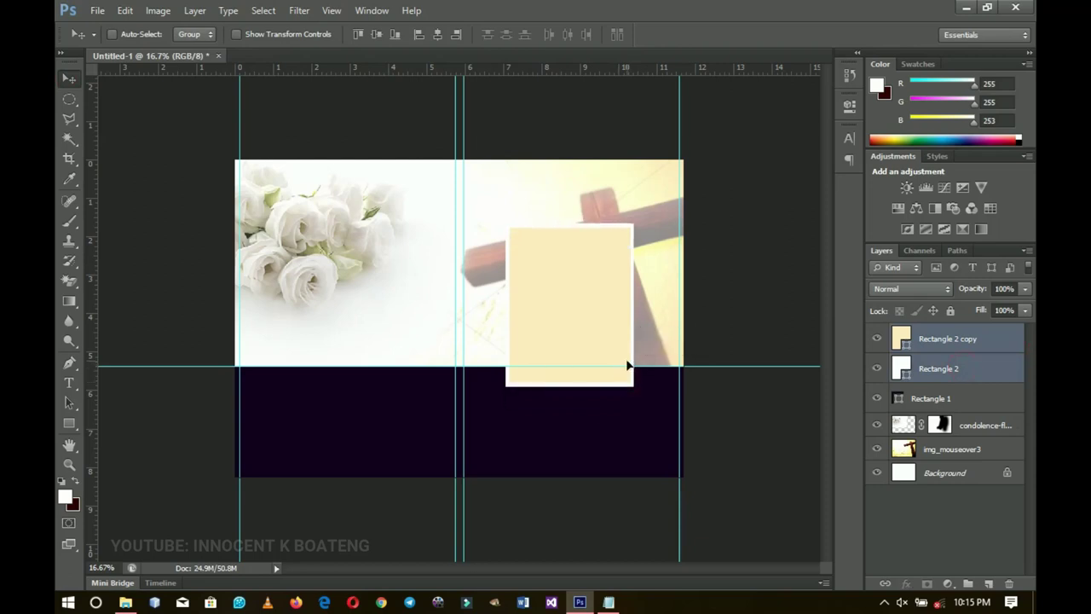
Nudge both portrait rectangles slightly further upward together and select only the cream rectangle's layer.
drag(584, 431, 588, 426)
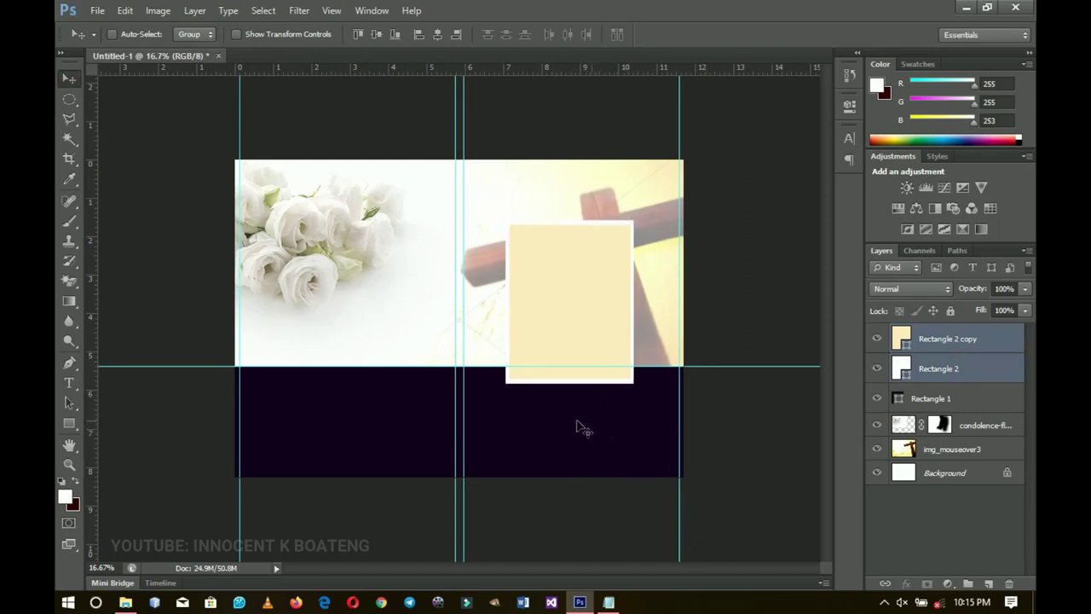
click(947, 339)
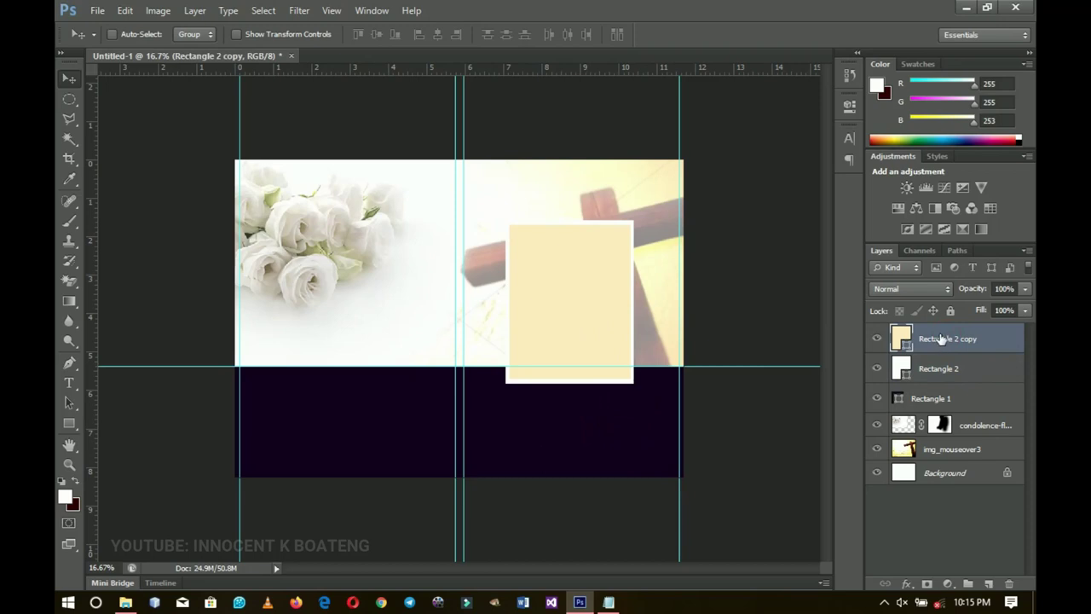
click(877, 341)
click(877, 340)
Place the "nana frame" photo from the Funeral card folder into the design and move it over the cream rectangle.
click(581, 603)
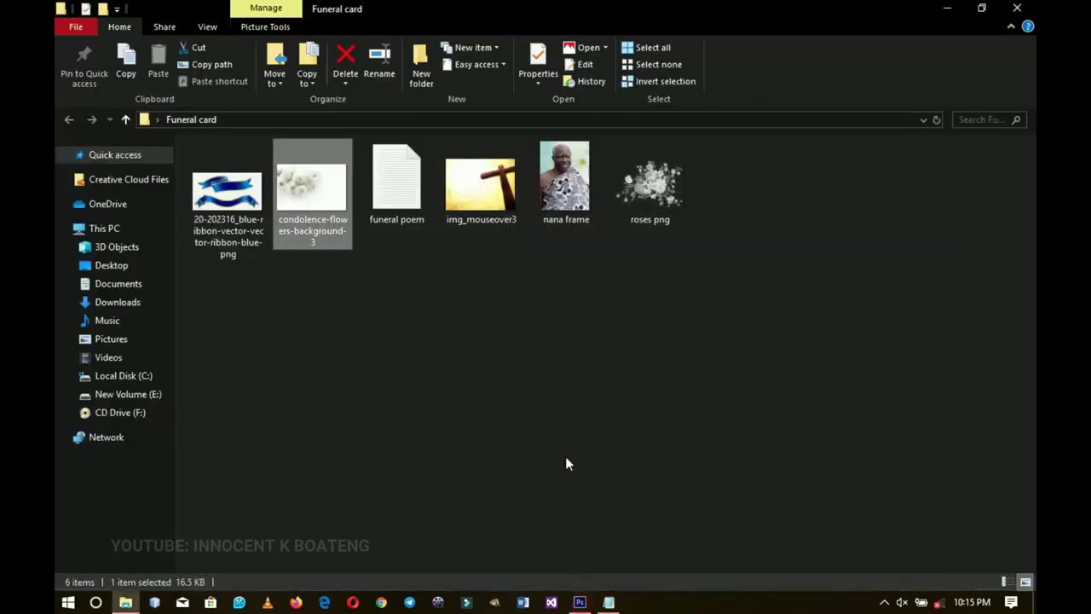
drag(562, 187, 586, 352)
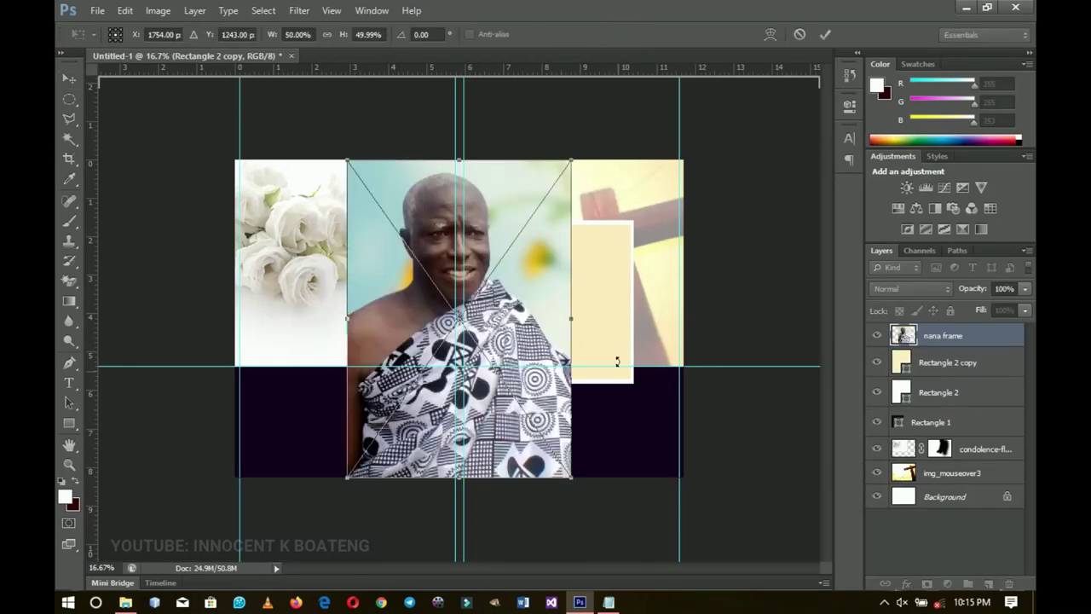
key(Return)
drag(562, 318, 643, 320)
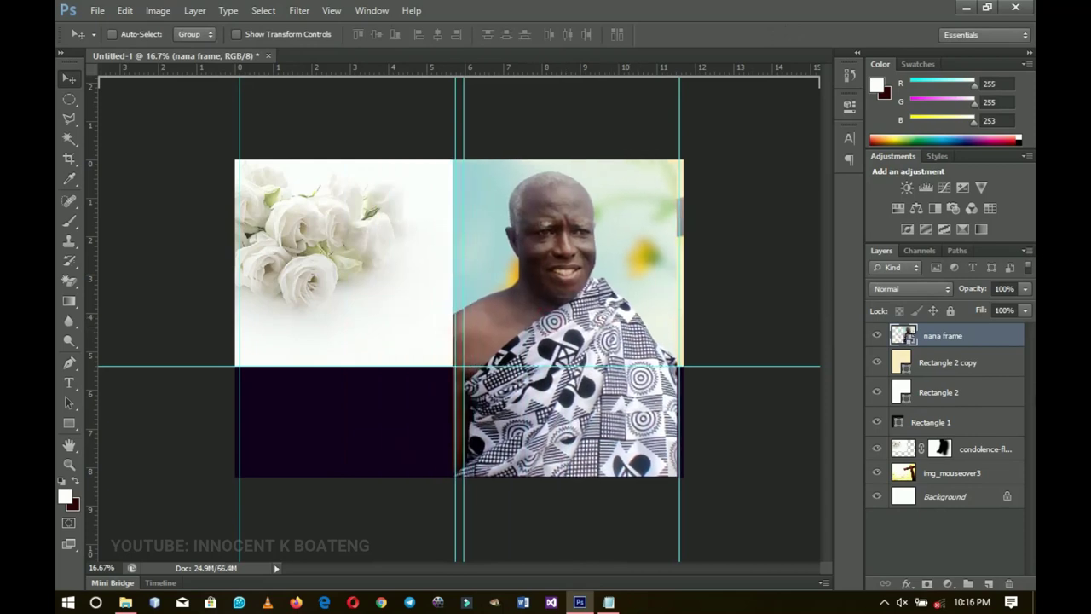
Rasterize the nana frame layer and clip it to the cream rectangle beneath with a clipping mask.
right_click(943, 338)
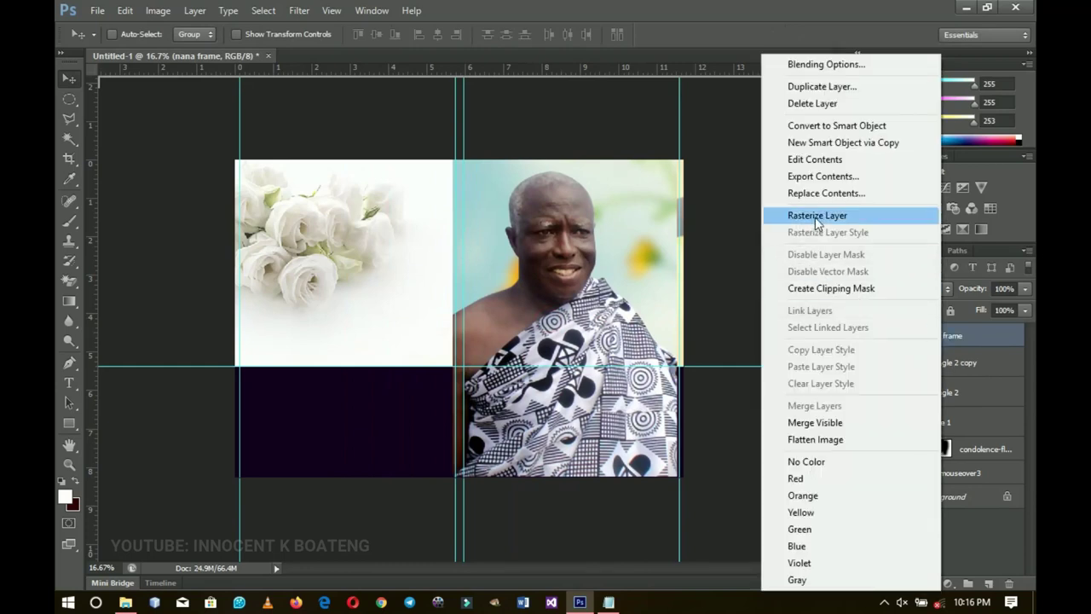
click(813, 218)
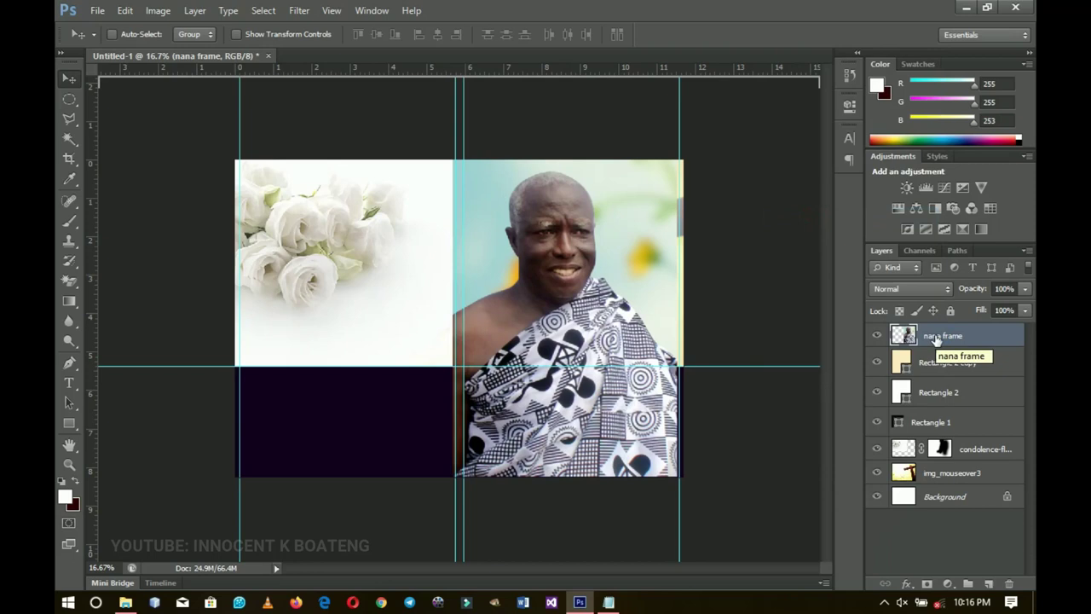
right_click(935, 340)
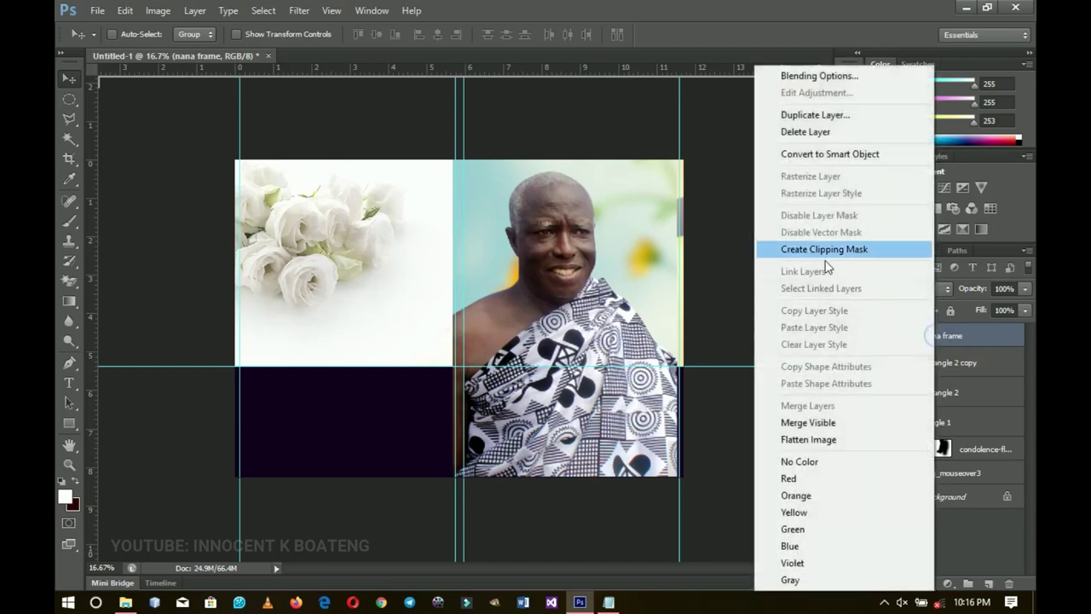
click(844, 248)
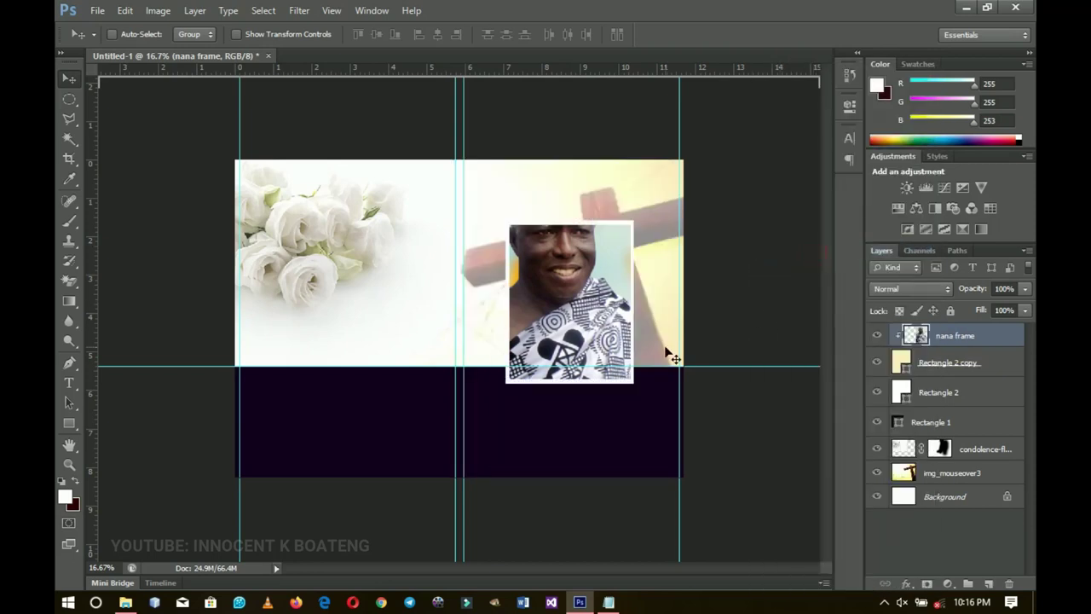
Scale the clipped portrait photo down and position it so the head and shoulders fit inside the frame.
key(ctrl+t)
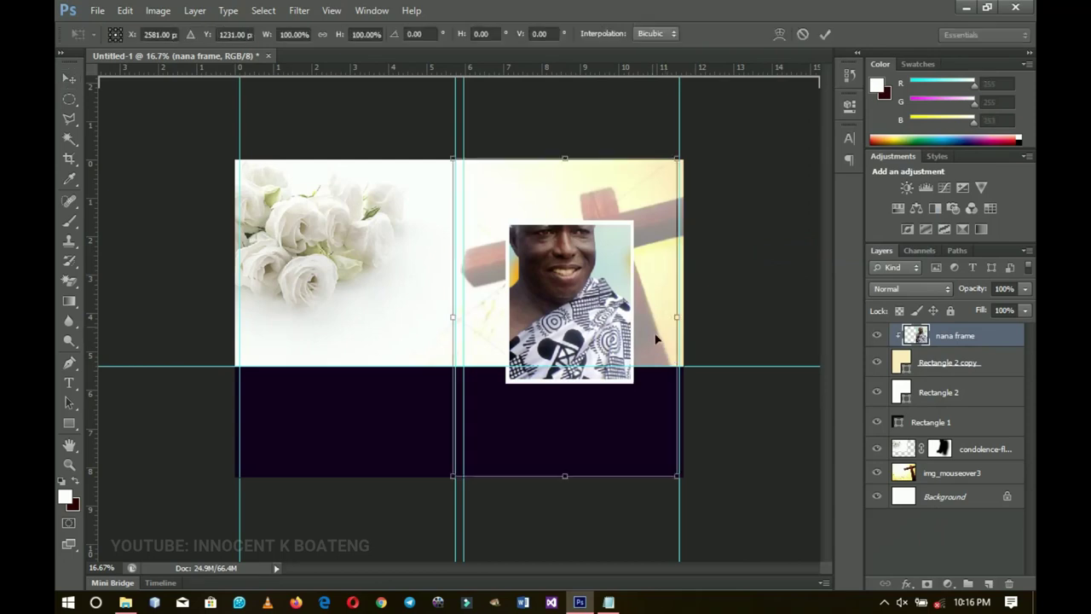
drag(677, 159, 634, 219)
drag(589, 312, 599, 314)
key(Return)
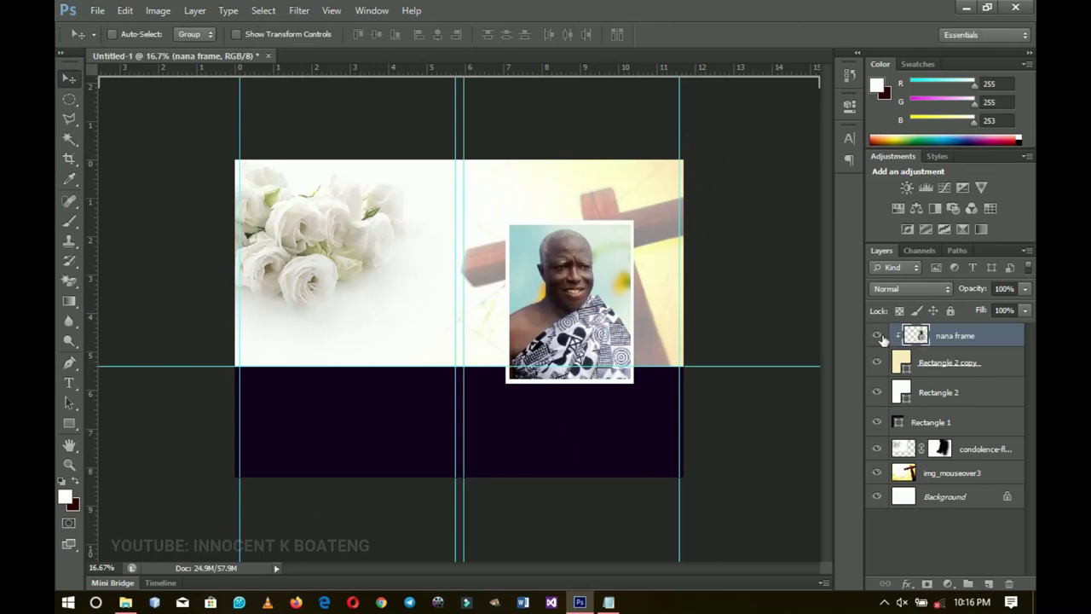
key(ctrl+plus)
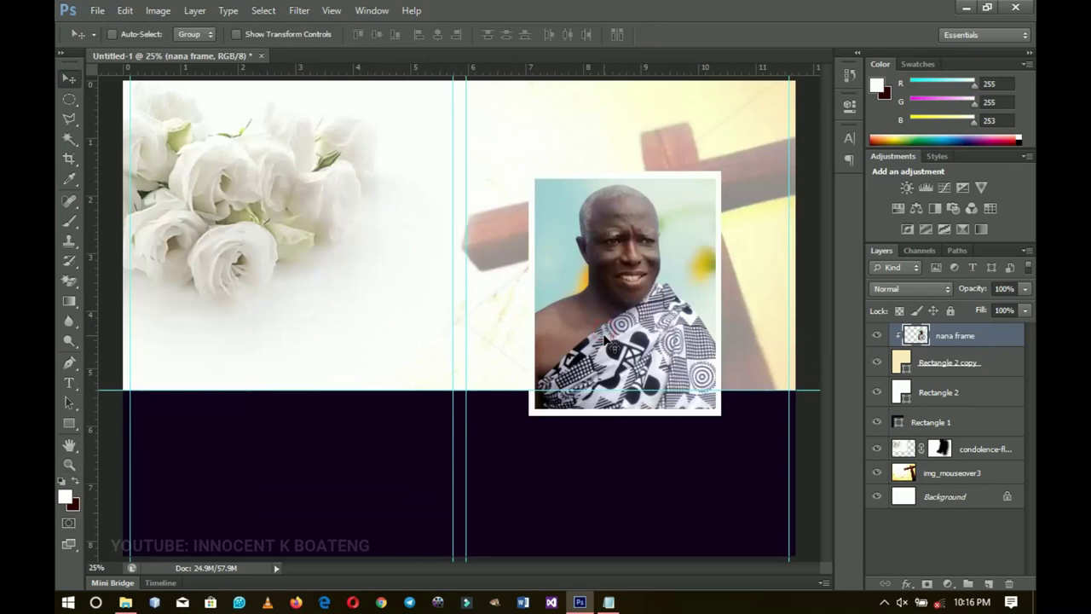
double_click(897, 422)
text(2e333f)
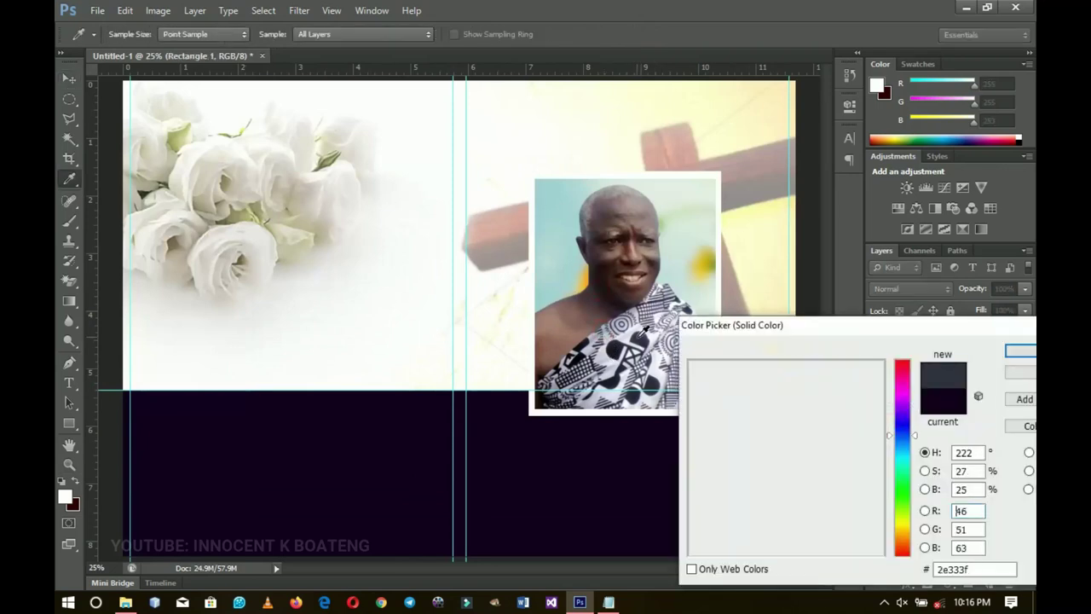
click(763, 504)
drag(902, 435, 902, 417)
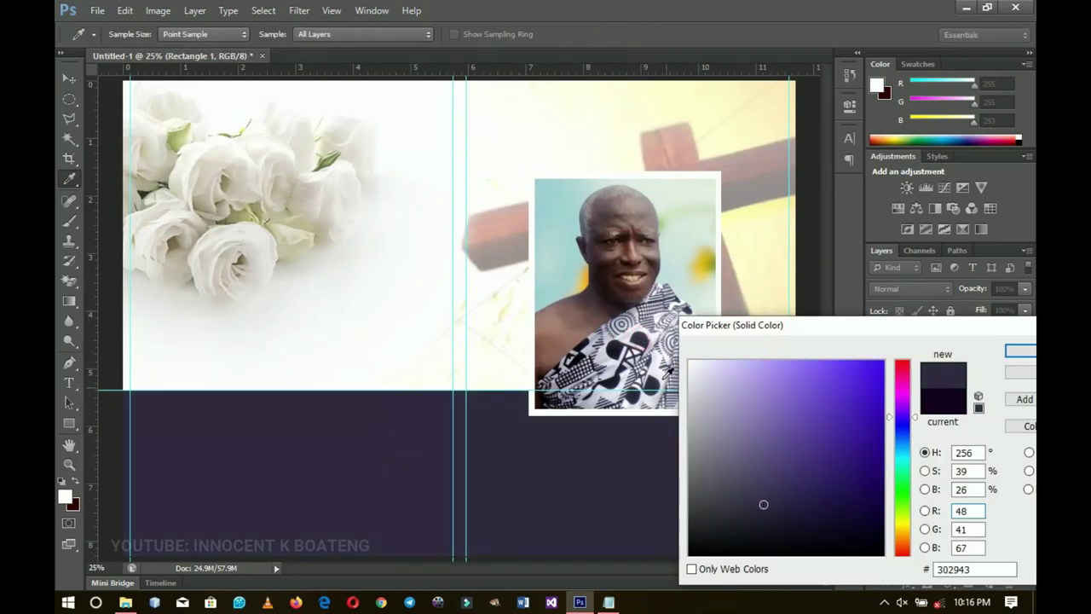
click(881, 524)
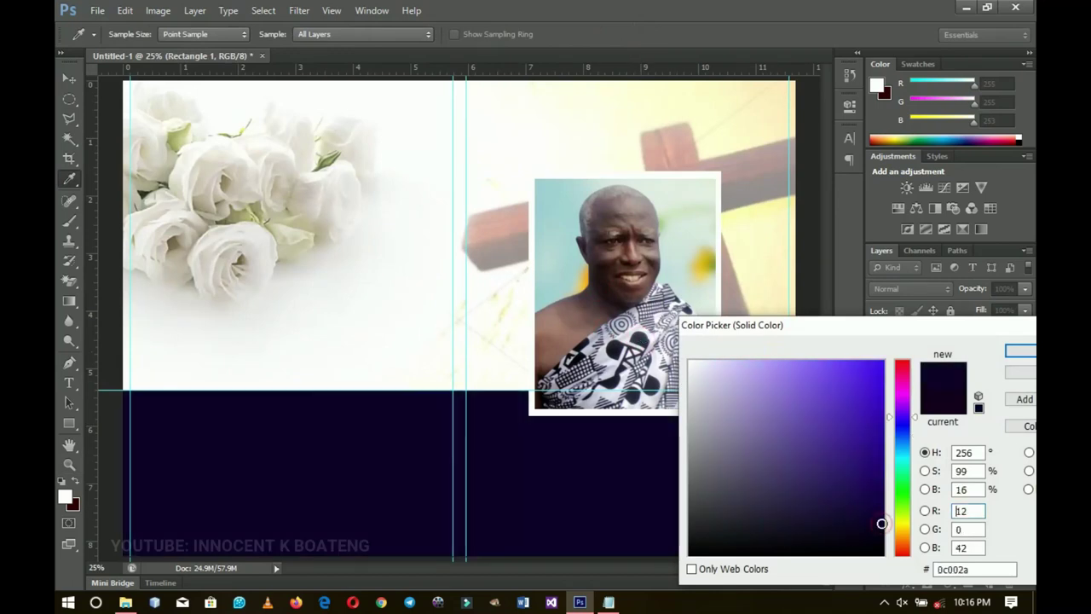
click(1021, 351)
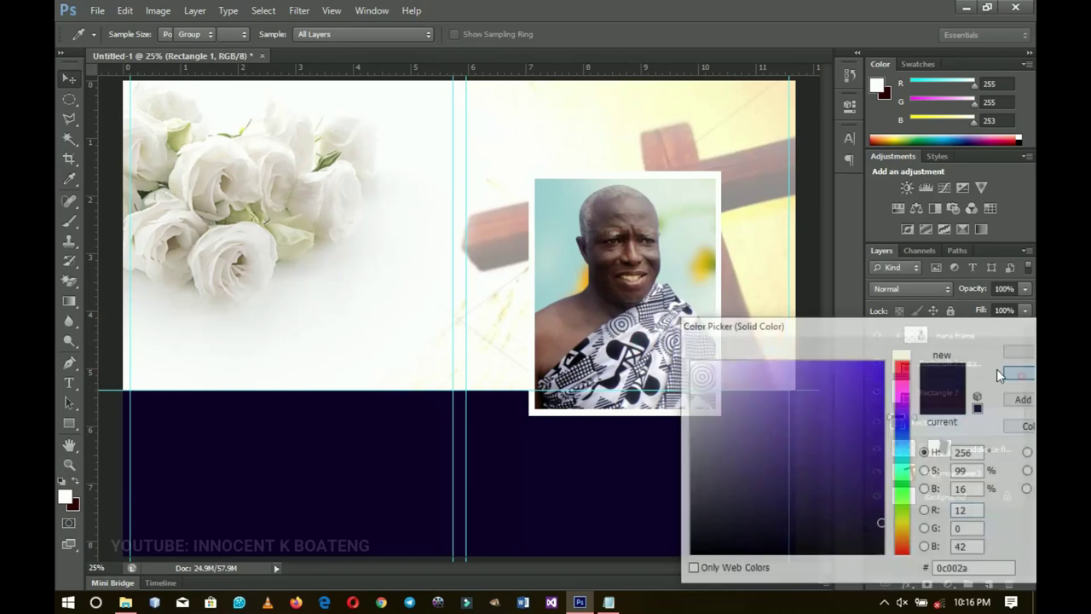
Move the white flowers toward the card's upper-left corner and reduce their layer opacity to 54%.
key(z)
alt+click(631, 305)
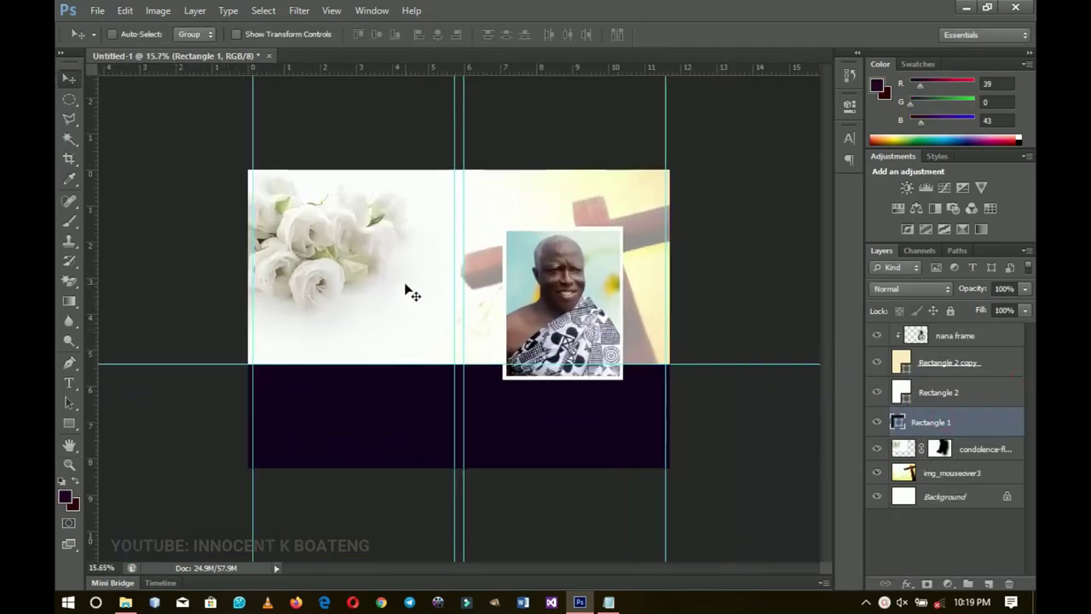
click(977, 450)
drag(358, 258, 329, 217)
drag(978, 292, 944, 286)
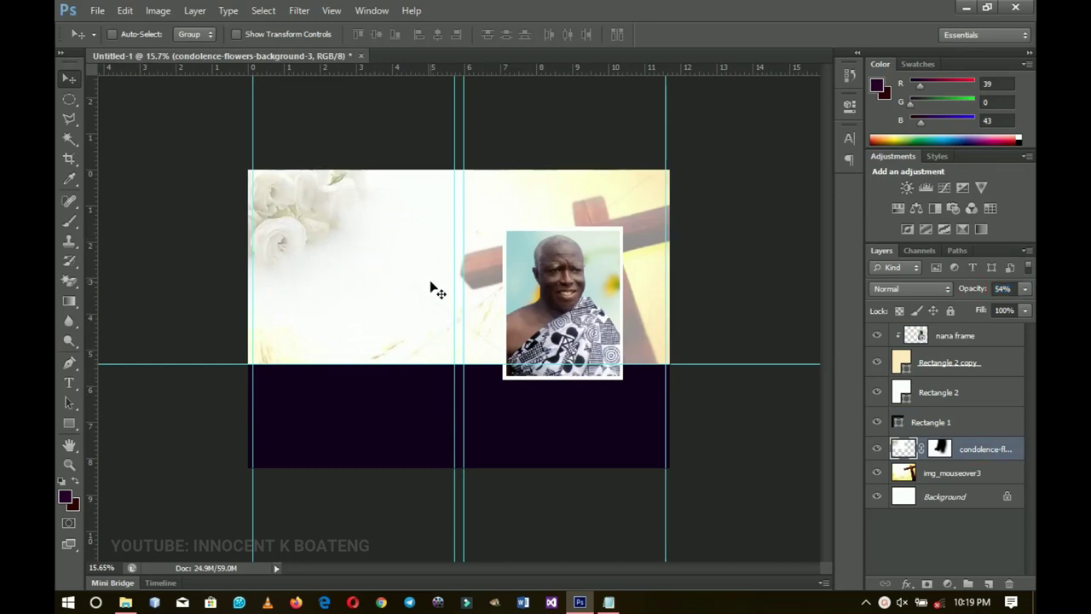
Start a text layer above the framed photo in the Messenger Pige... font at 34.88 pt.
click(966, 340)
key(z)
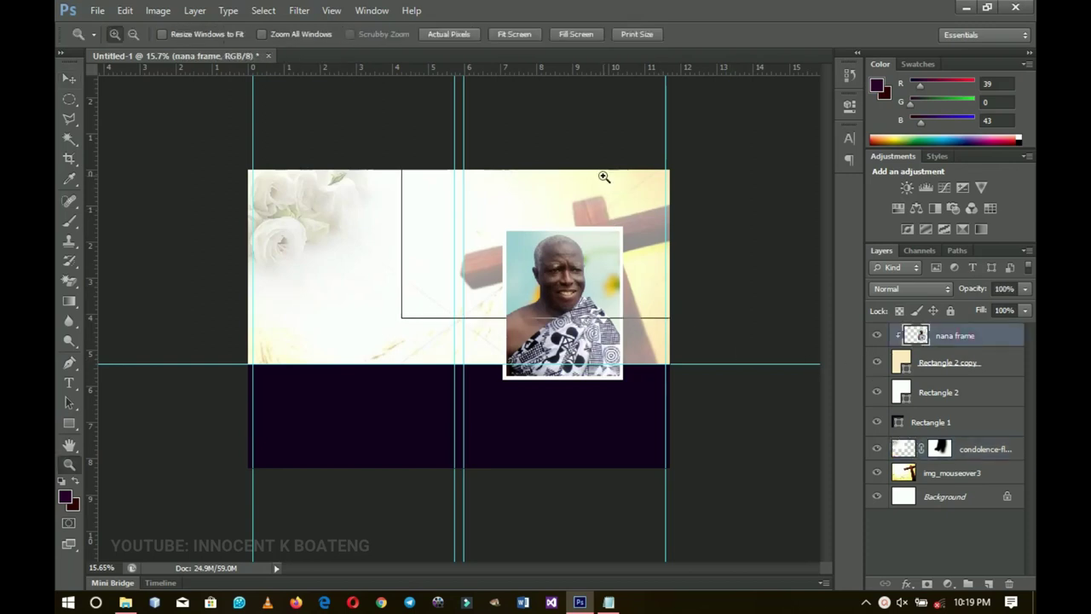
click(603, 176)
click(603, 176)
key(v)
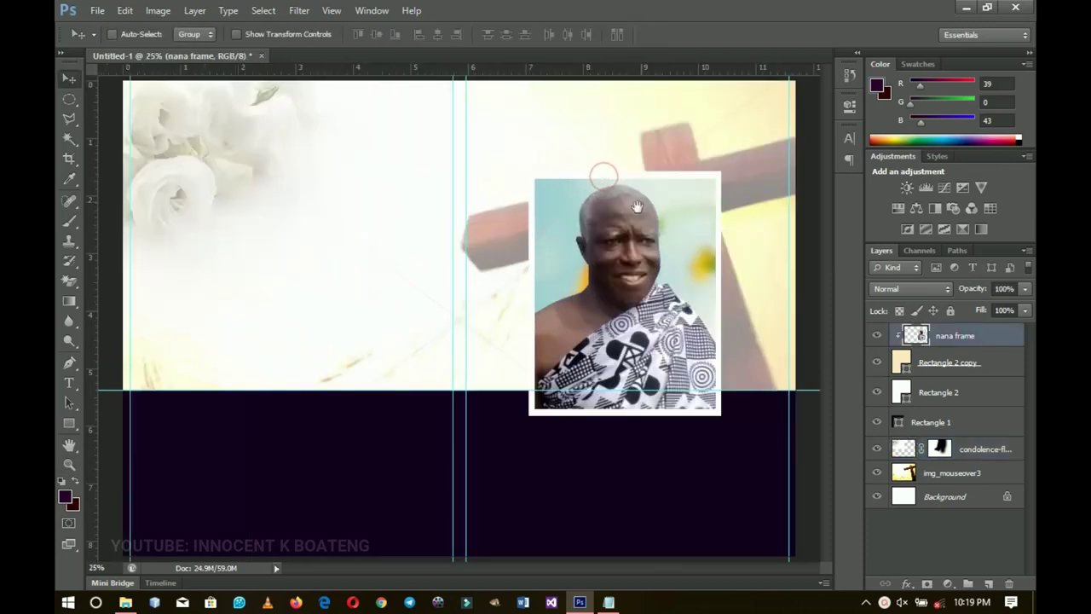
key(z)
click(623, 169)
key(v)
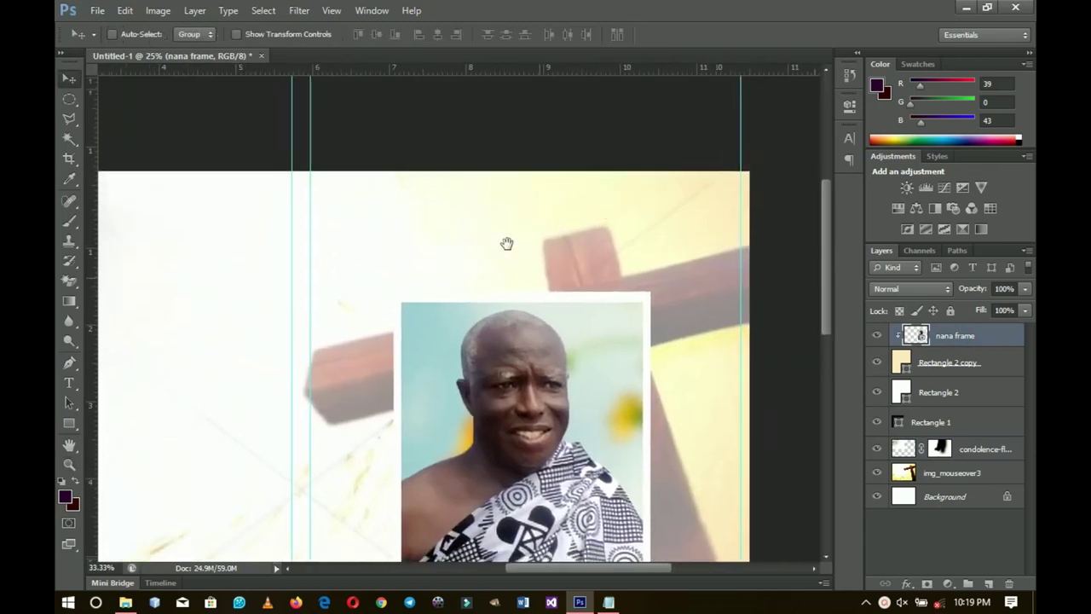
key(t)
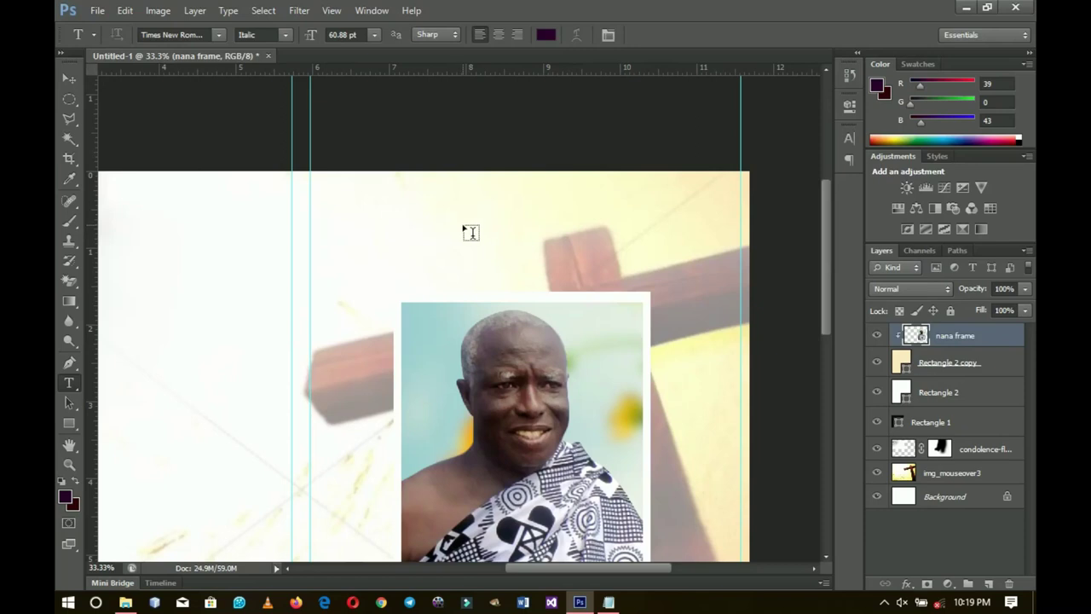
click(465, 227)
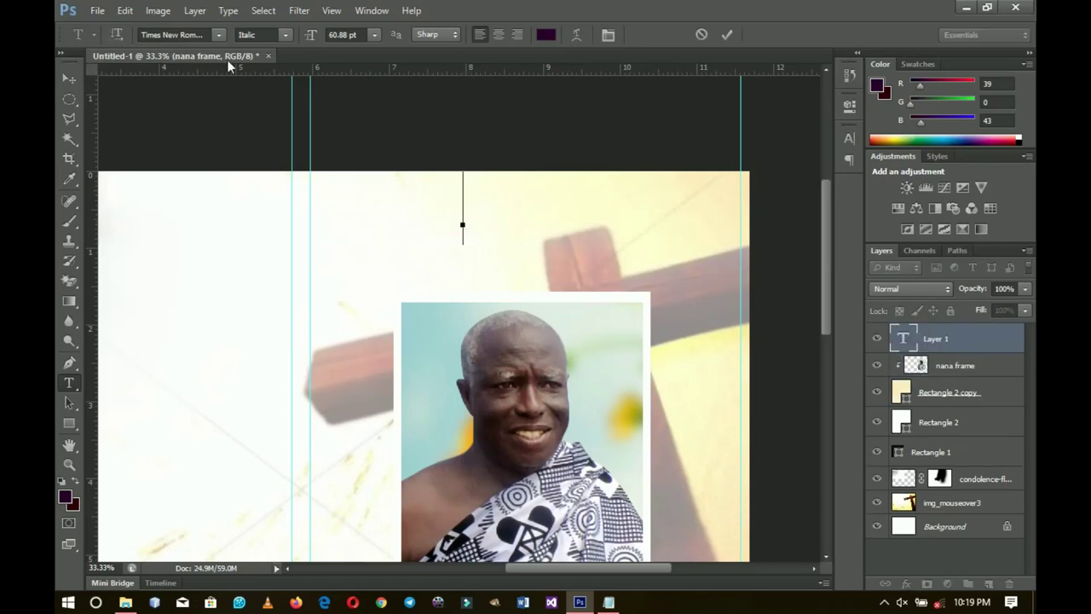
click(203, 35)
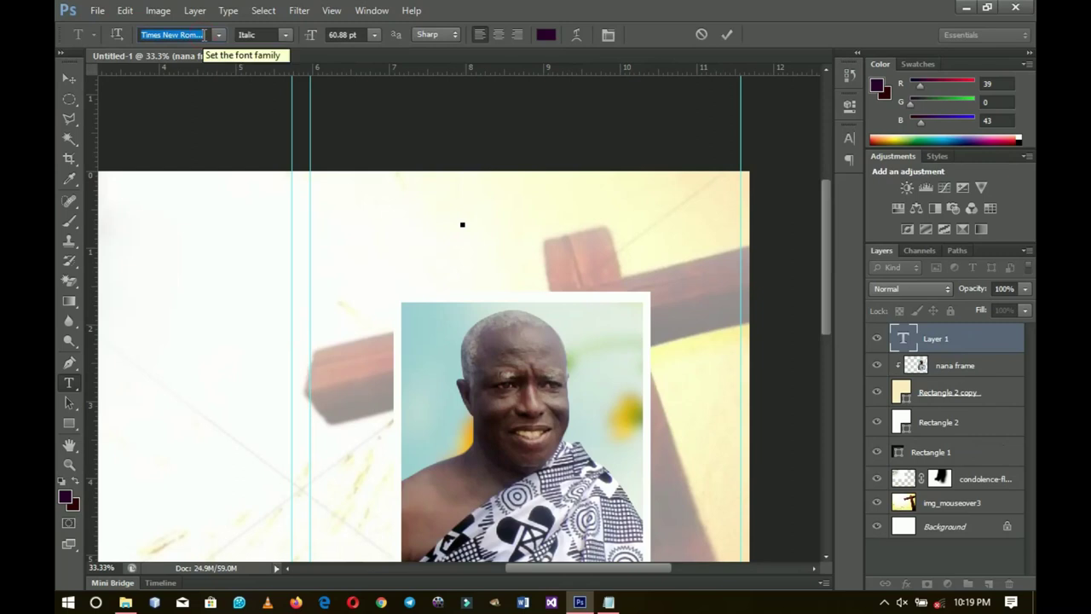
text(Messenger Pige)
key(Return)
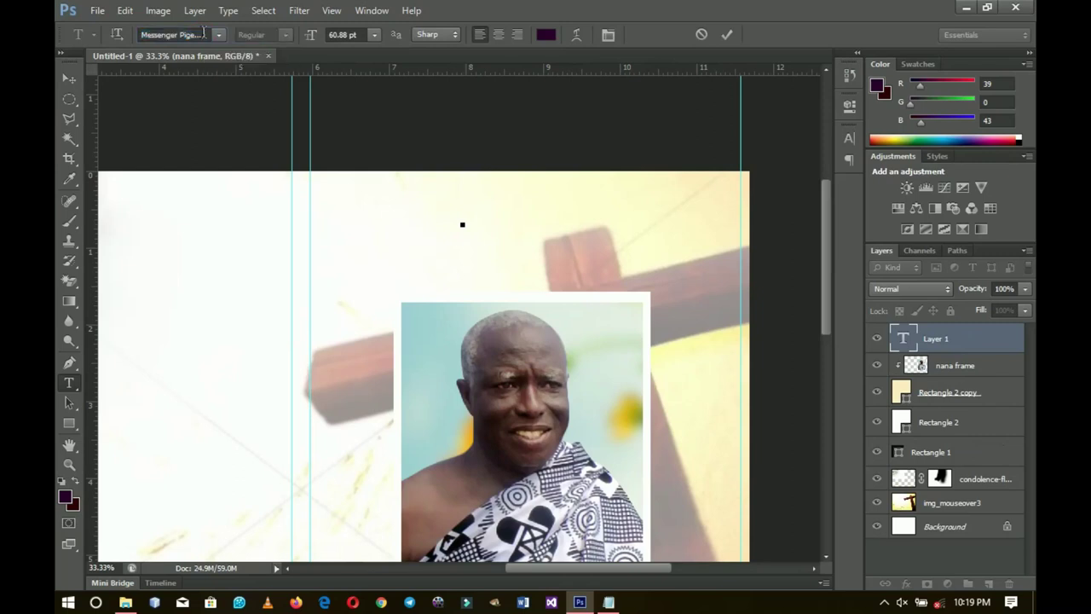
drag(311, 38, 285, 42)
Enter the heading "In Loving Memory" with "Of" on a second line.
click(463, 213)
text(In l)
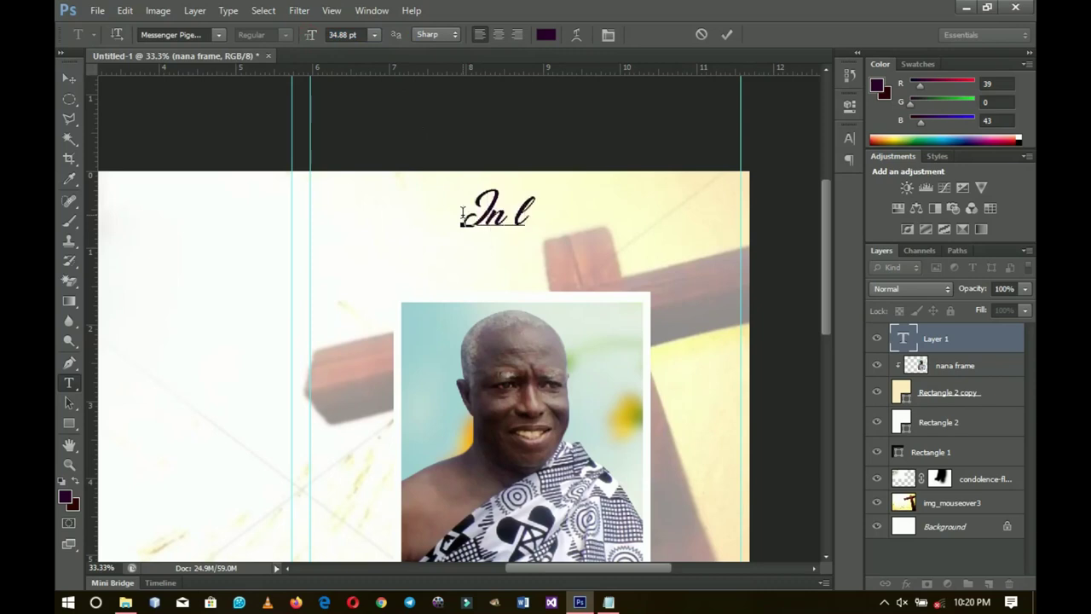
text(oving)
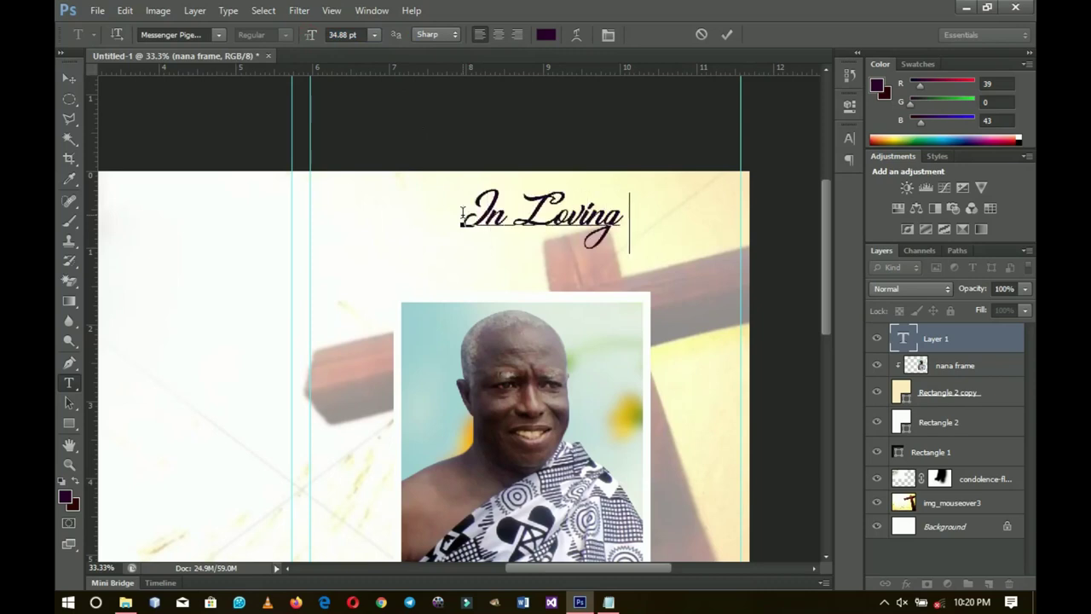
text( Memory)
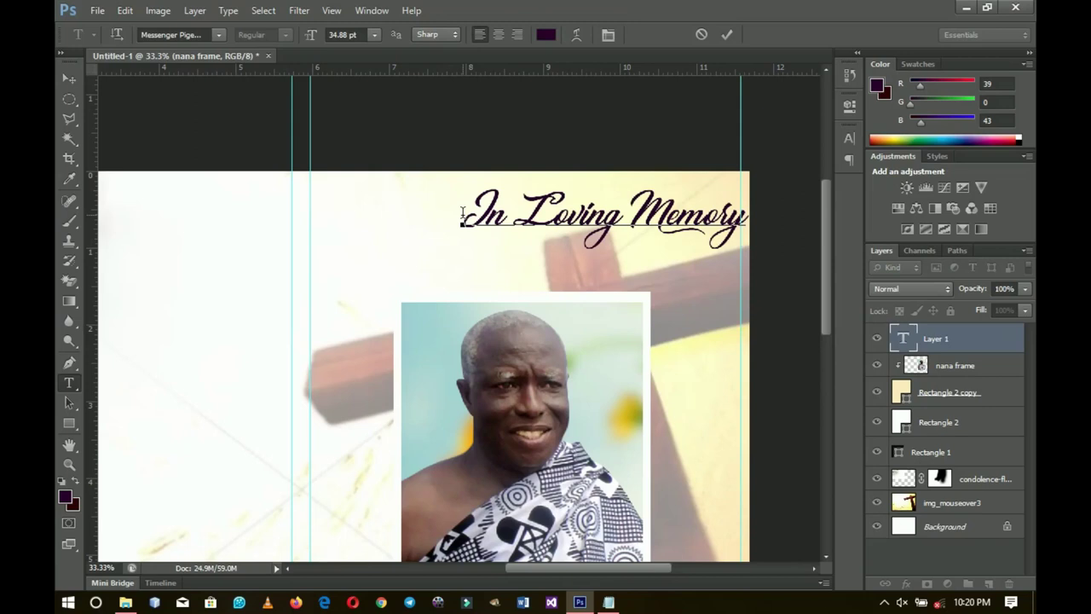
key(Return)
text(Of)
Centre-align the whole heading and set its leading to 58 pt.
key(ctrl+a)
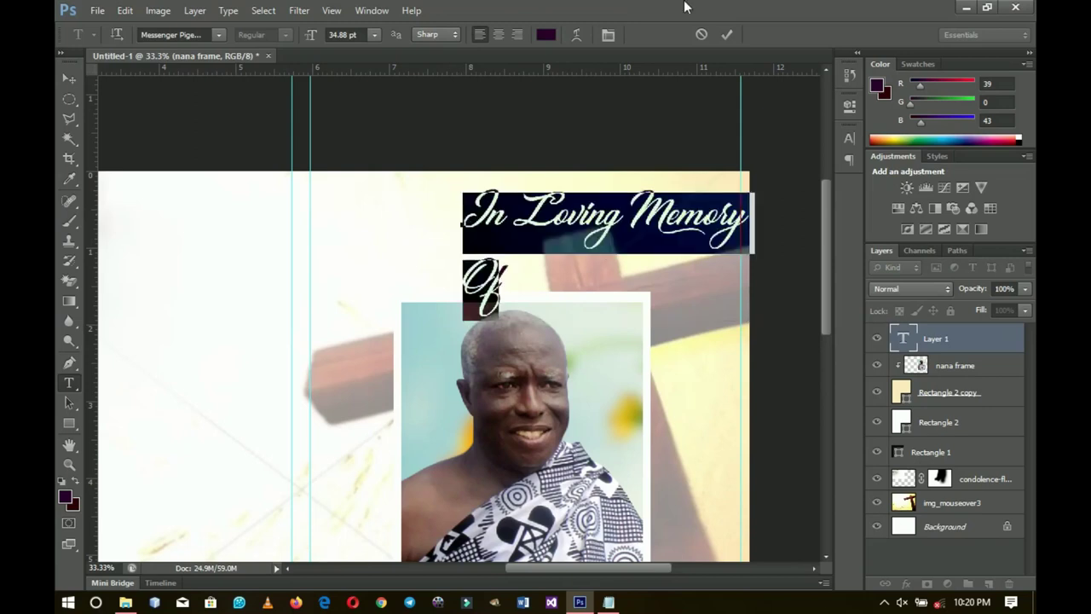
click(500, 33)
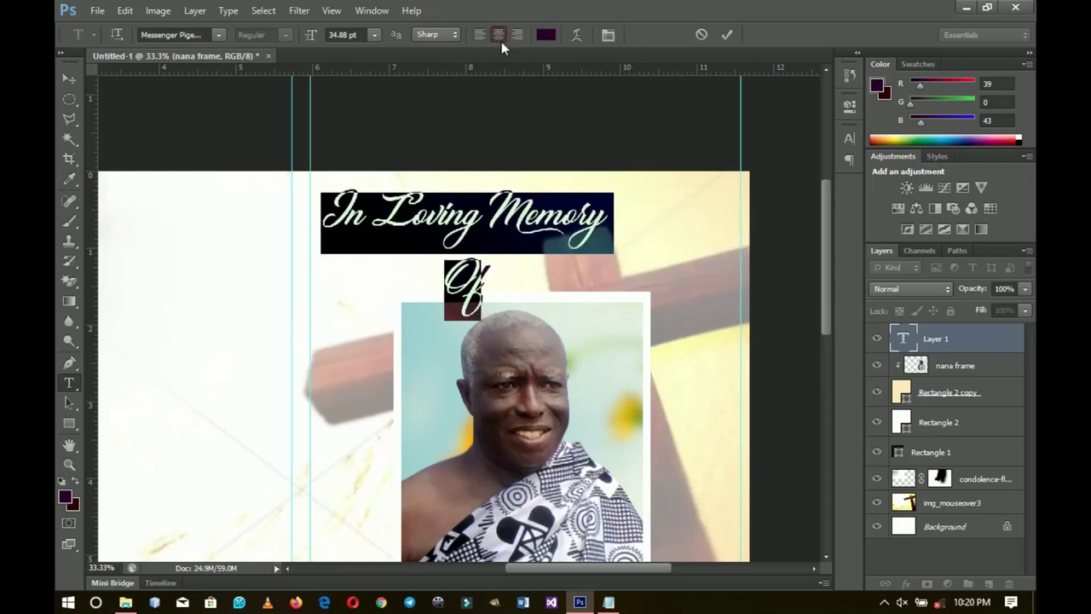
click(607, 34)
drag(757, 173, 738, 174)
Rearrange the heading's line breaks so it reads "In Loving" above "Memory Of".
click(491, 213)
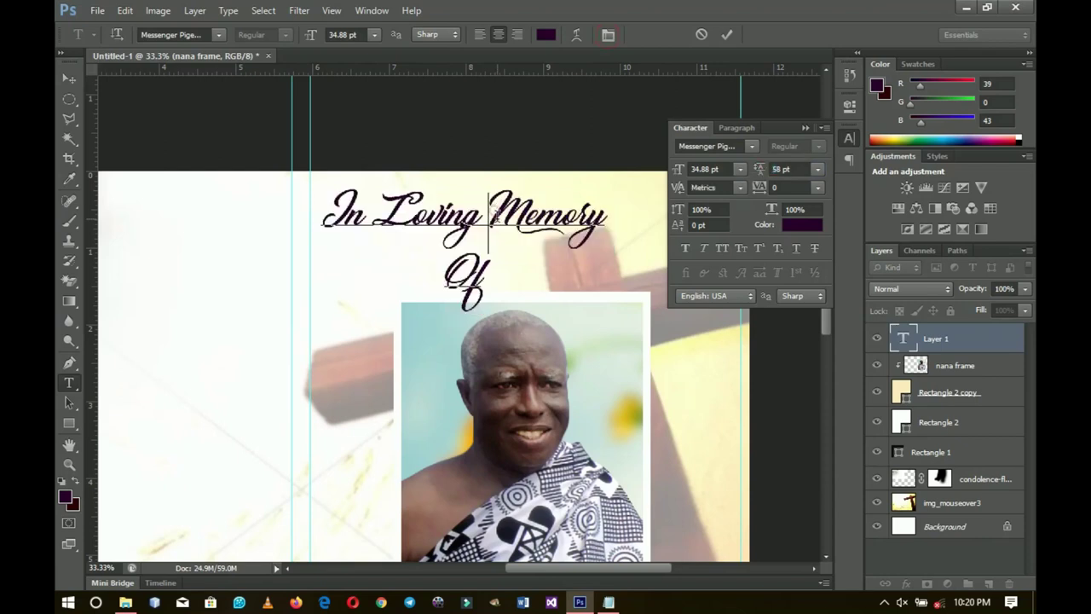
key(Return)
click(449, 336)
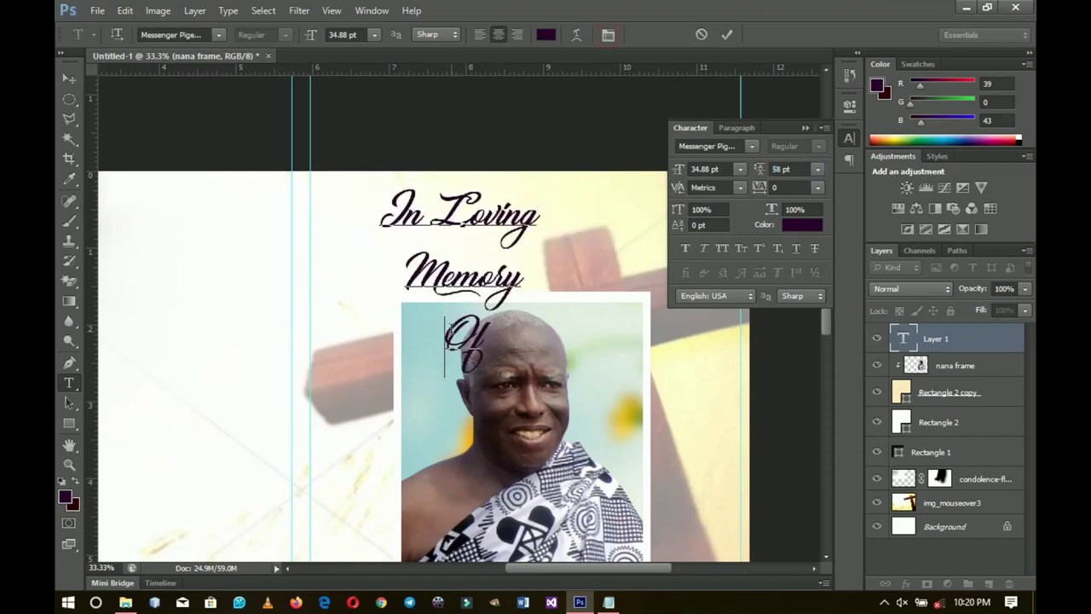
key(BackSpace)
Set the heading's leading to 34 pt and move the text so it sits centred above the framed photo.
key(ctrl)
key(ctrl+a)
drag(759, 171, 738, 173)
click(69, 78)
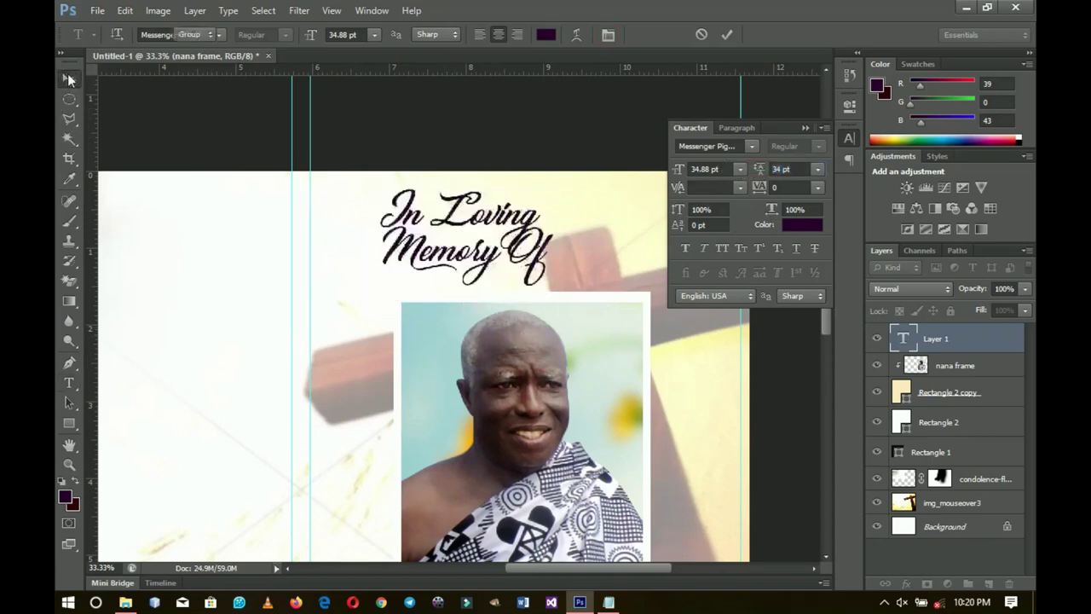
scroll(354, 267, right, 5)
drag(357, 267, 413, 262)
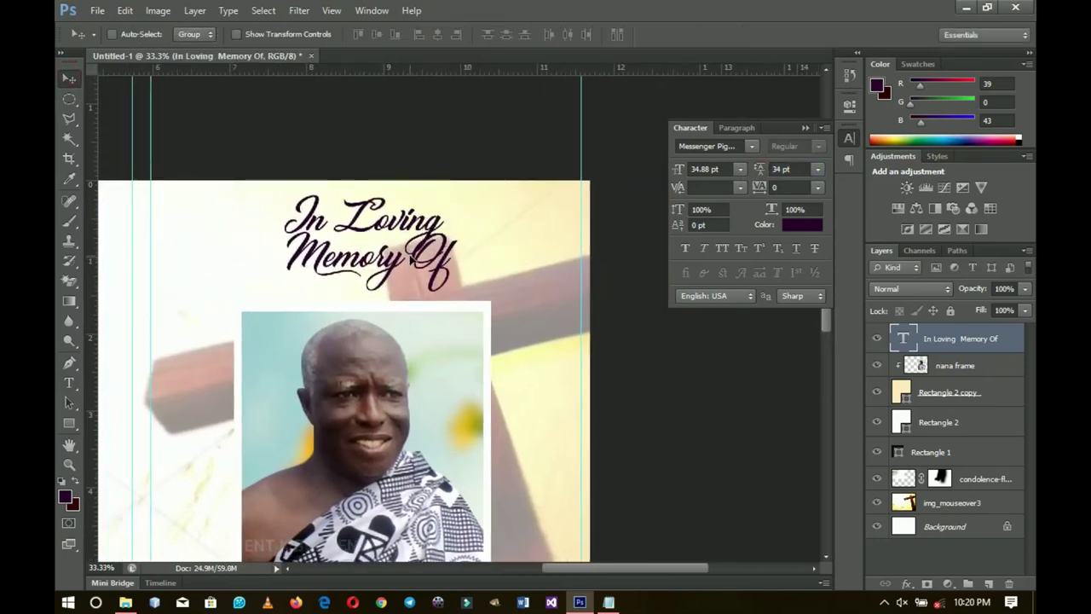
Recolour the whole "In Loving Memory Of" heading to the very dark purple 170019.
key(t)
click(401, 247)
key(ctrl+a)
click(550, 35)
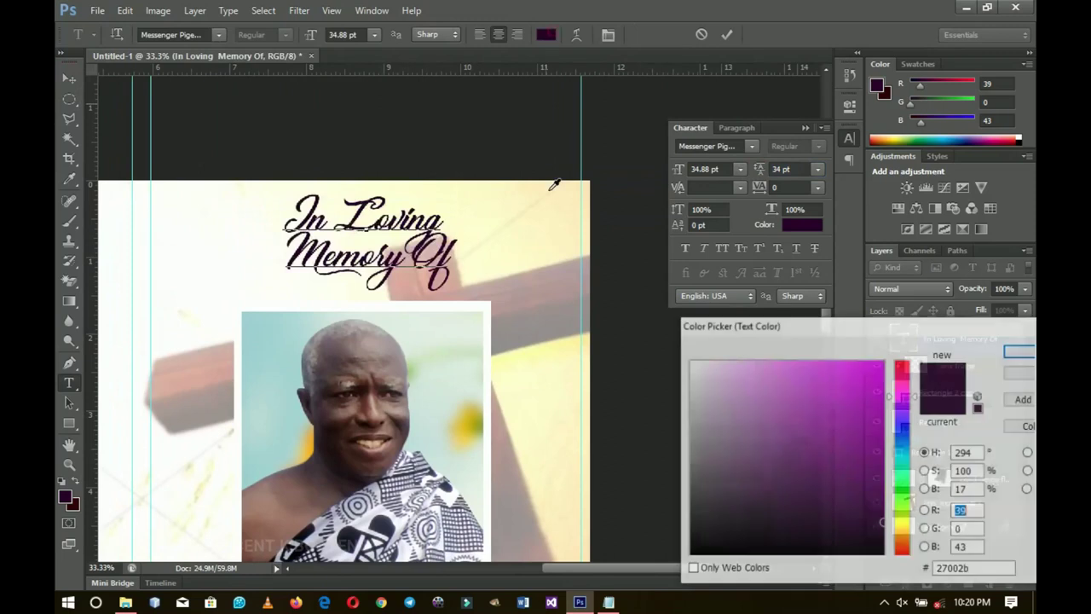
click(688, 554)
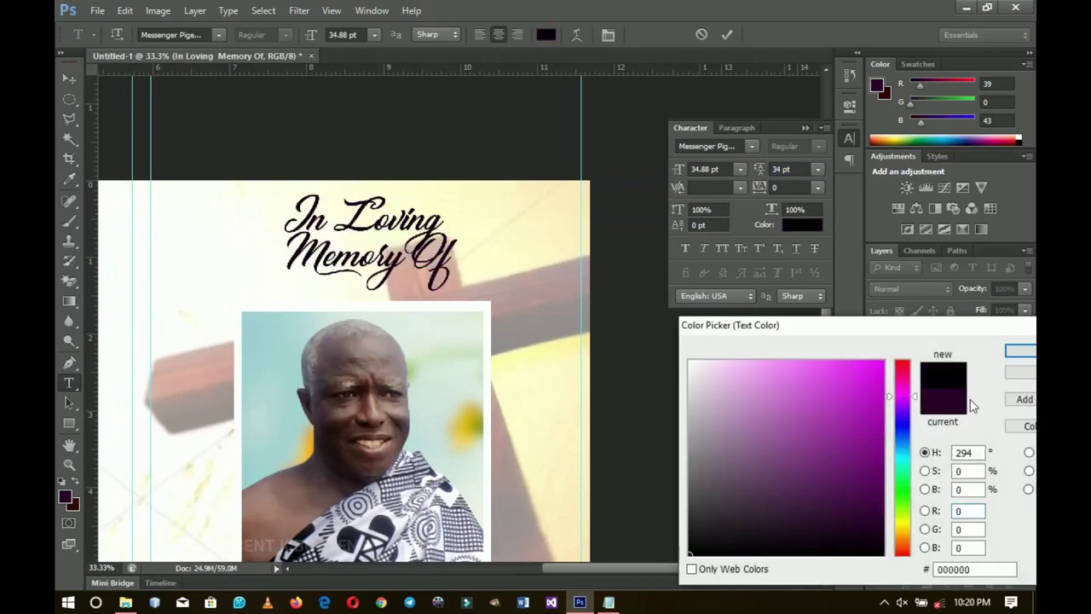
drag(880, 547, 884, 544)
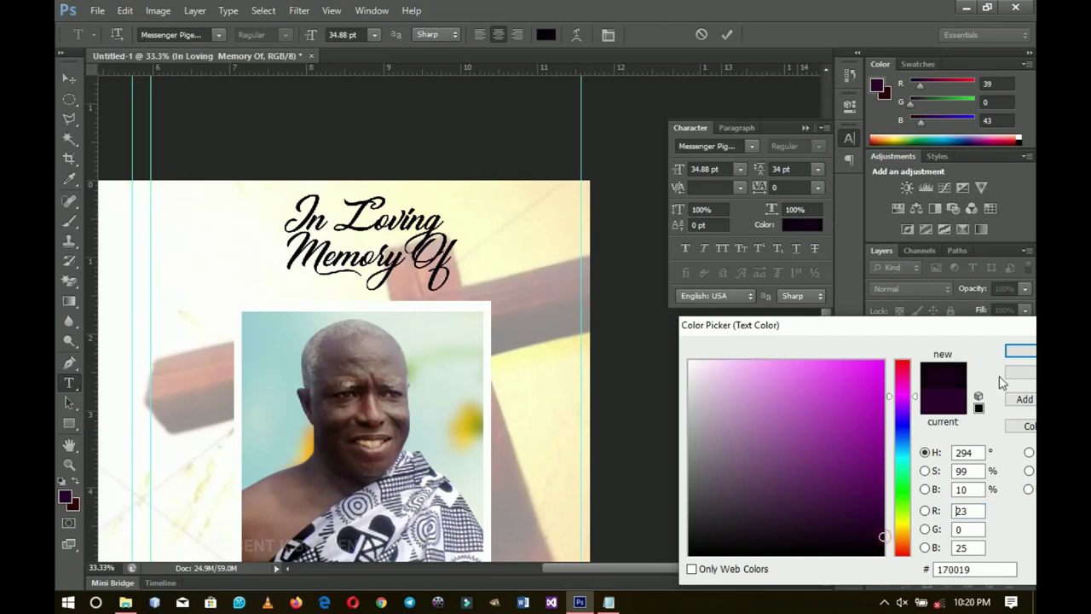
click(1020, 350)
click(64, 78)
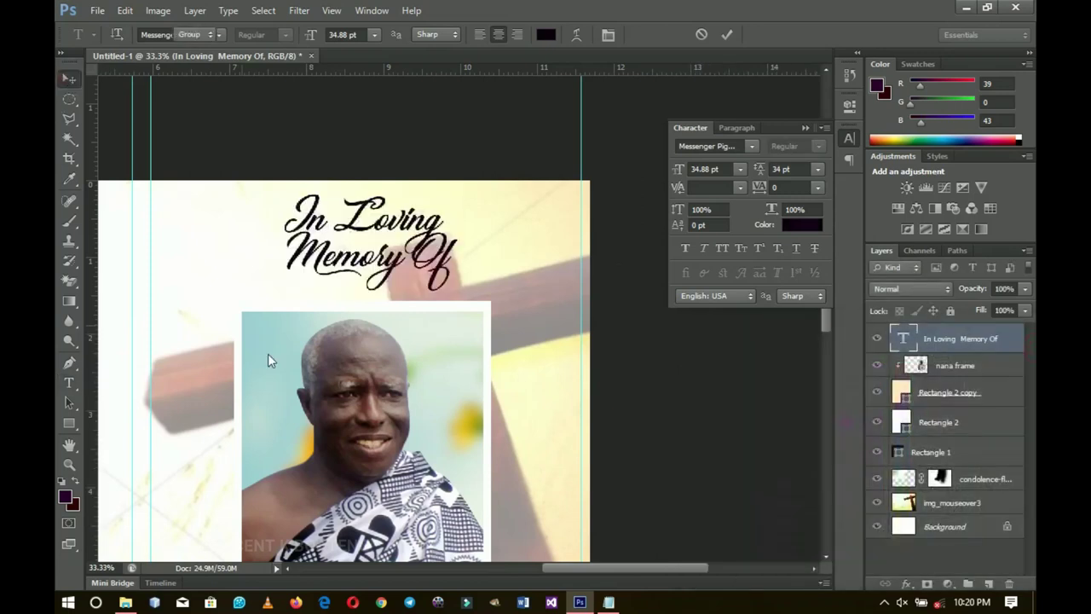
Open the blue ribbon image from the Funeral card folder in Photoshop and convert its locked background into a normal layer.
drag(369, 449, 477, 236)
key(z)
alt+click(452, 253)
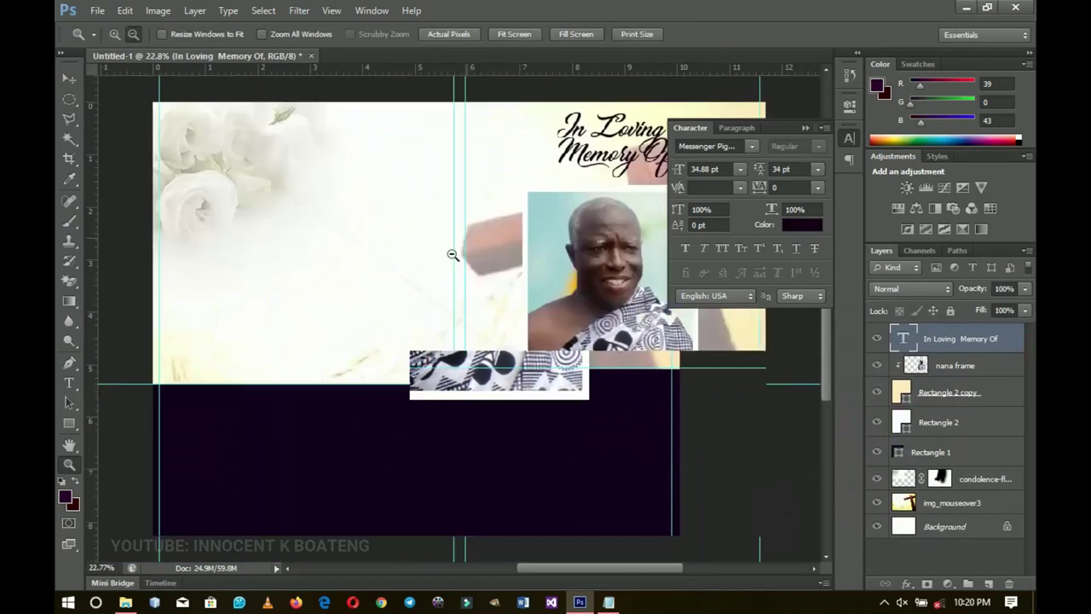
click(805, 128)
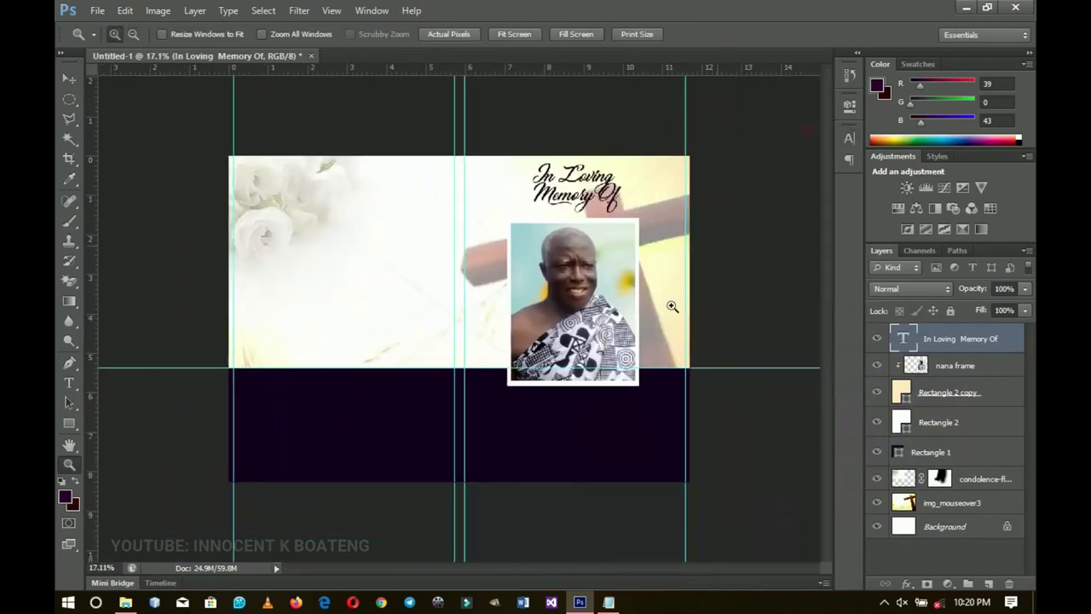
click(580, 601)
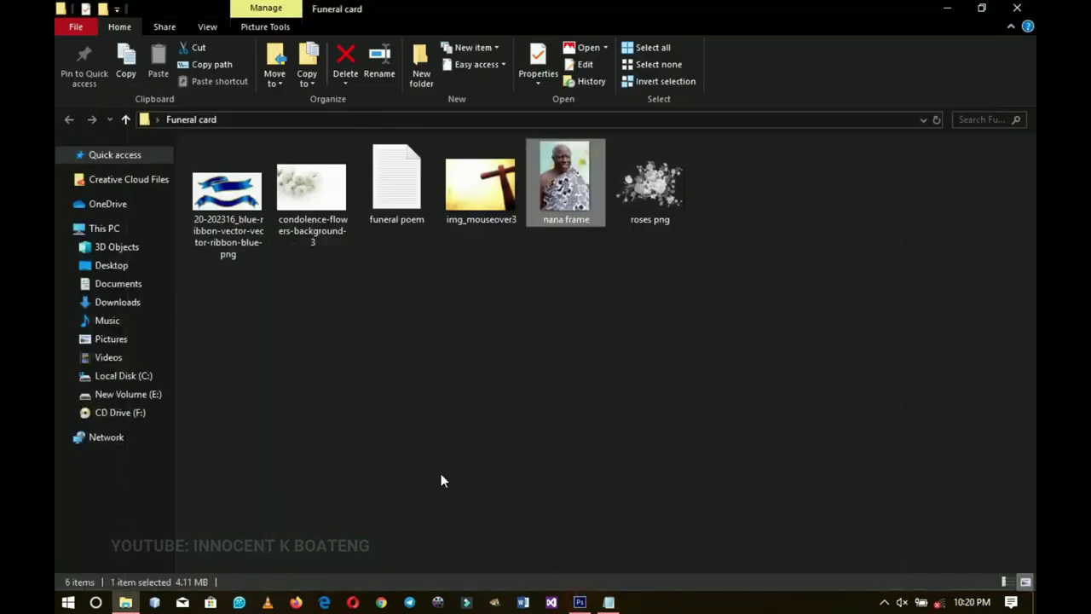
drag(234, 196, 875, 488)
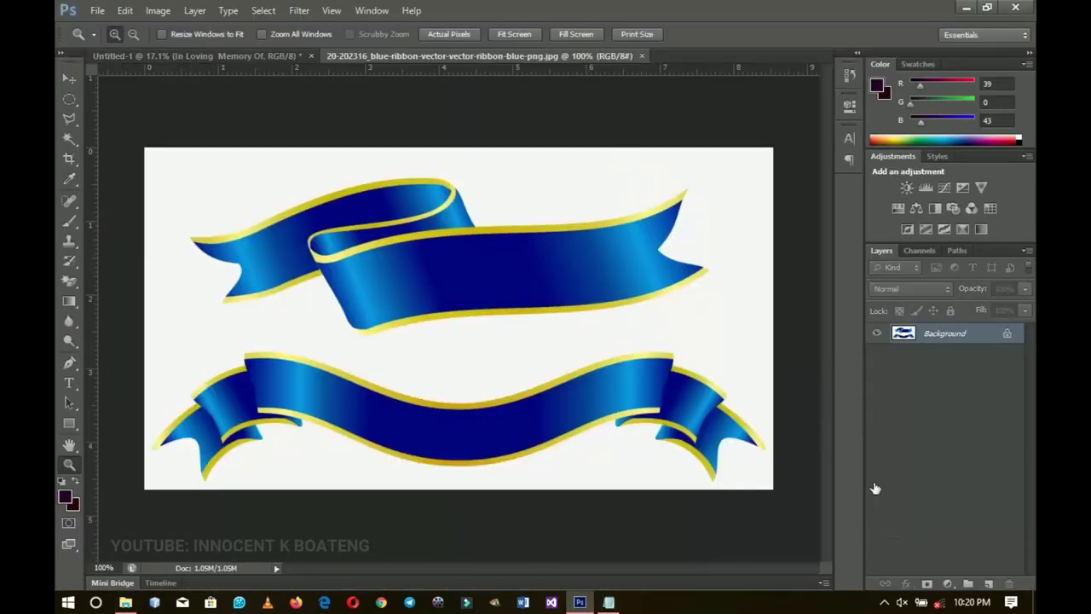
double_click(941, 340)
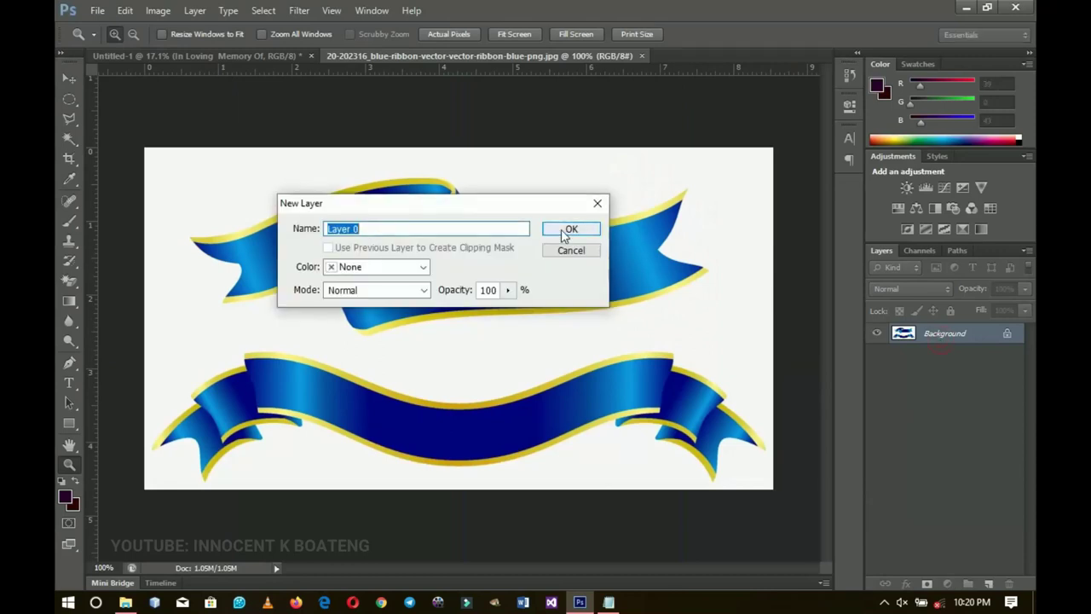
click(569, 230)
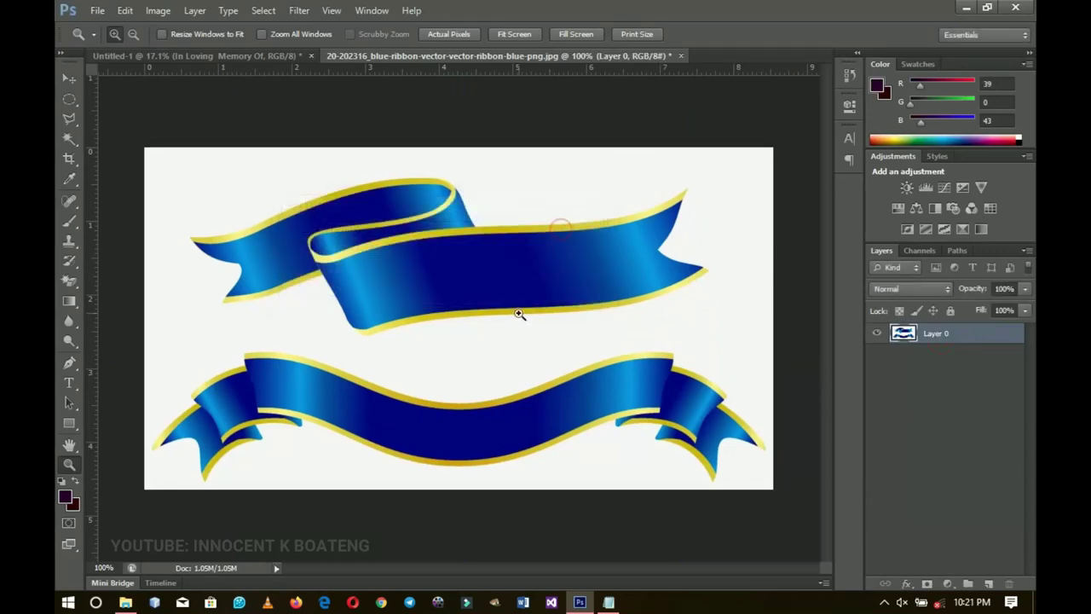
Erase the off-white background surrounding both ribbons with the Magic Eraser tool.
key(v)
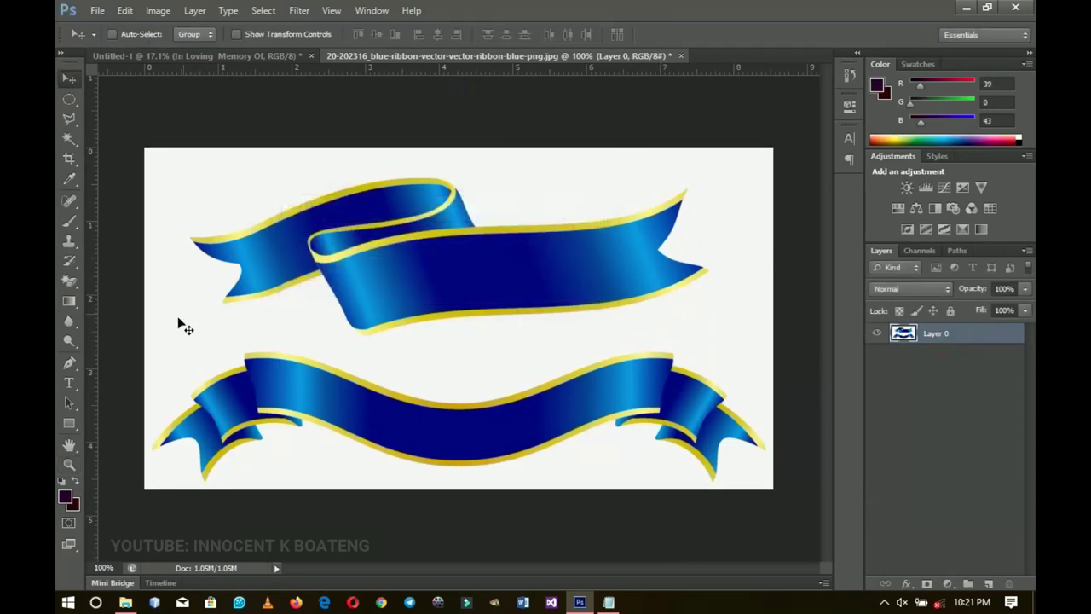
click(75, 281)
click(267, 174)
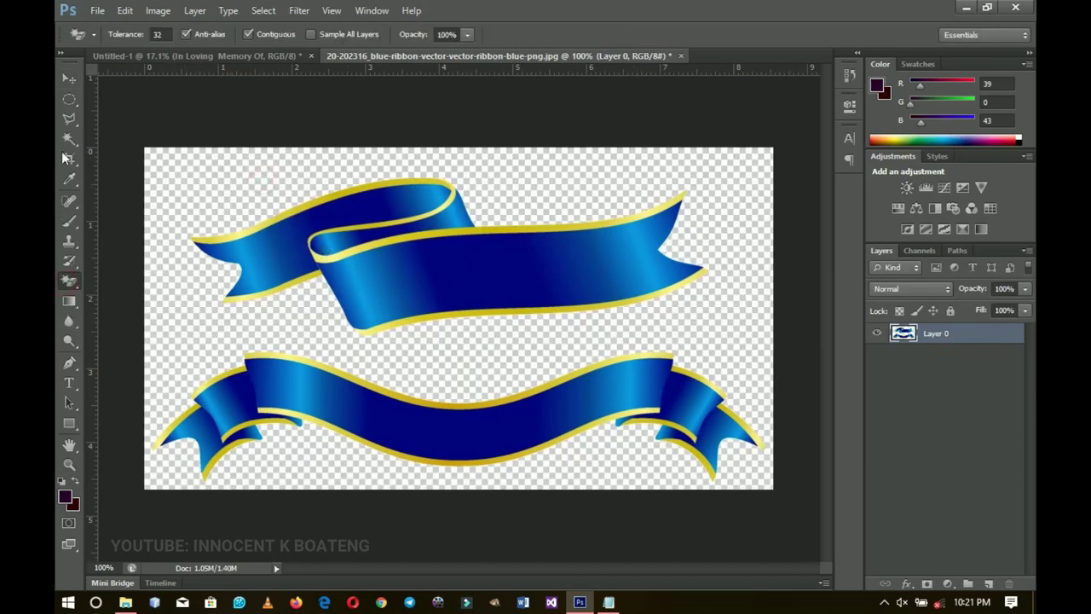
Outline the upper folded ribbon with a polygonal lasso selection and copy it to its own layer.
drag(73, 121, 131, 130)
click(200, 322)
click(390, 358)
click(748, 319)
click(791, 183)
click(699, 110)
click(218, 134)
click(168, 205)
click(180, 303)
click(199, 322)
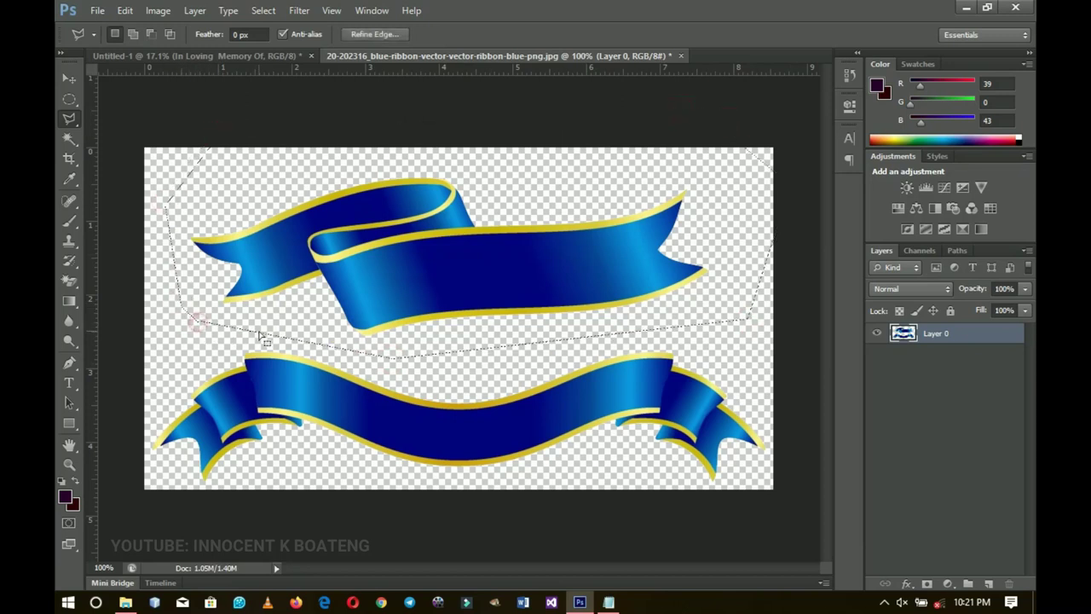
key(ctrl+j)
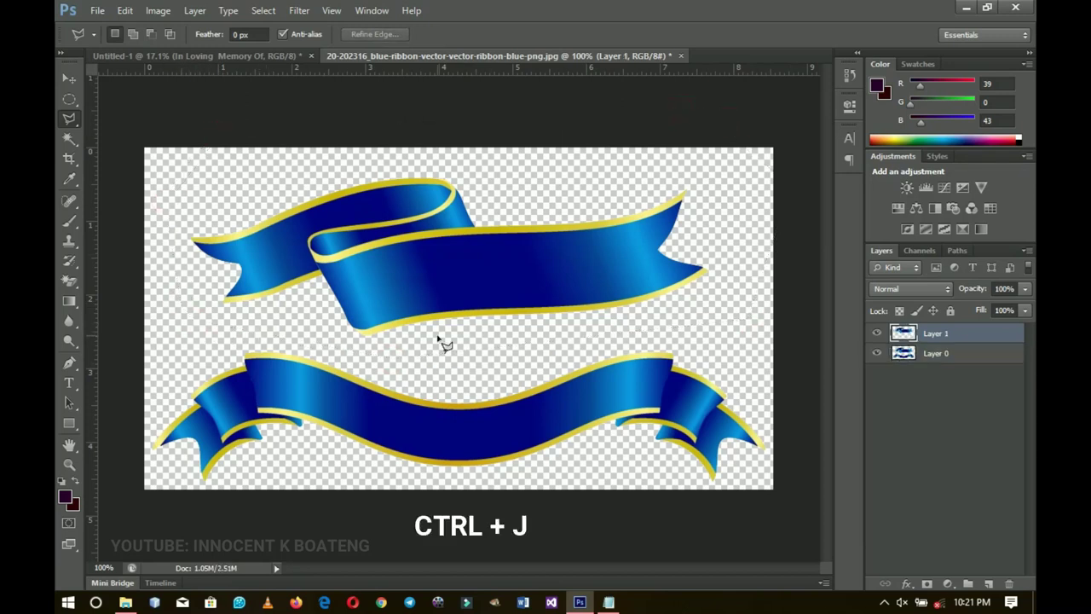
Bring the copied ribbon into the Untitled-1 card and scale it to about 177% across the lower edge of the portrait frame.
key(v)
drag(480, 282, 641, 354)
key(ctrl+t)
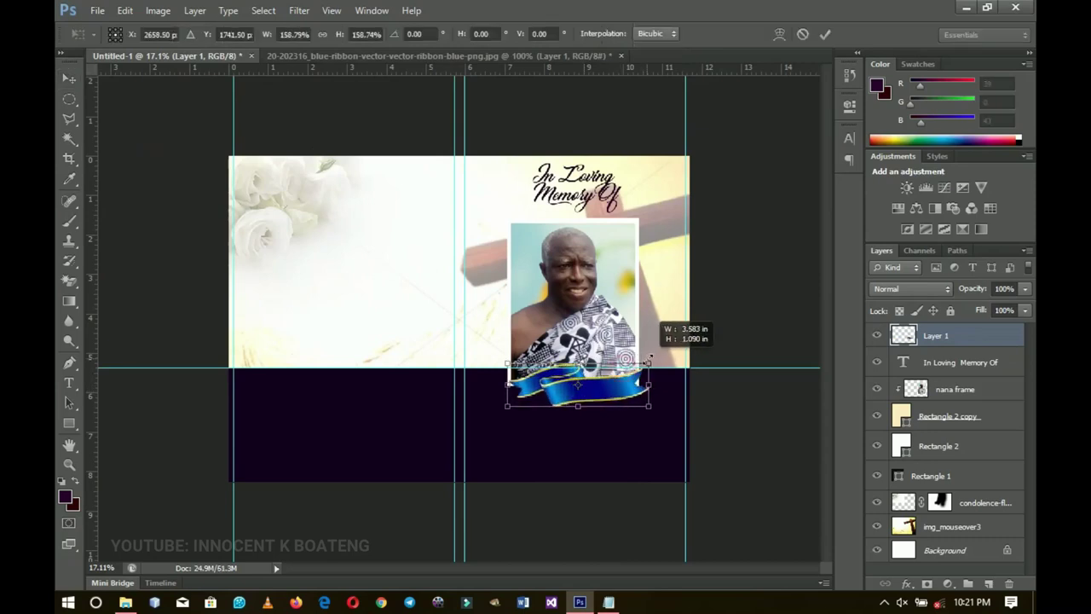
drag(614, 405, 609, 397)
drag(653, 365, 652, 356)
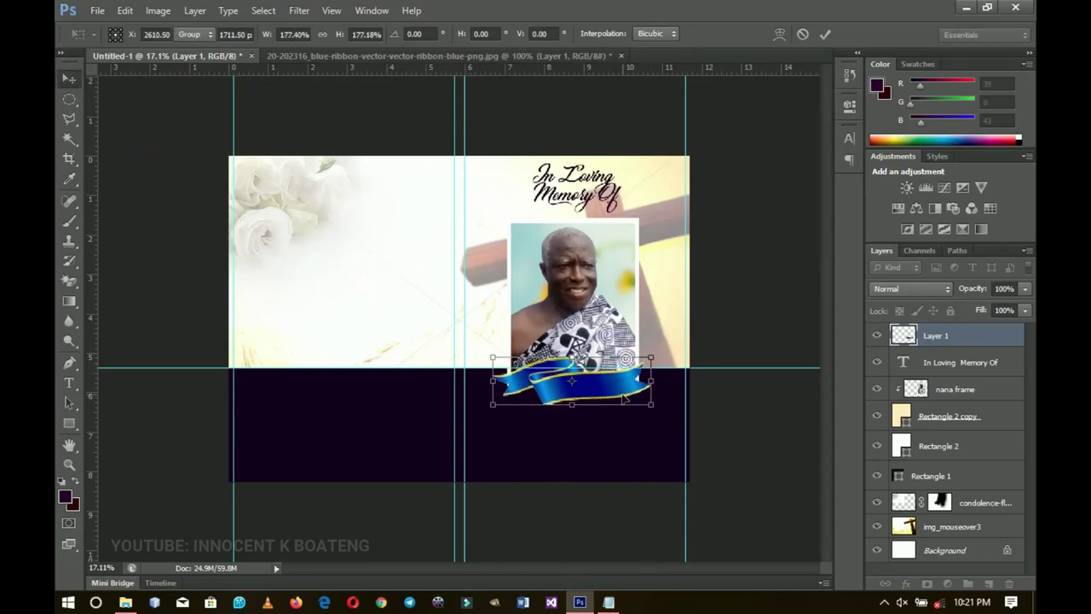
key(Return)
ctrl+click(632, 403)
Add a new text layer over the ribbon containing the deceased's name.
key(z)
click(636, 421)
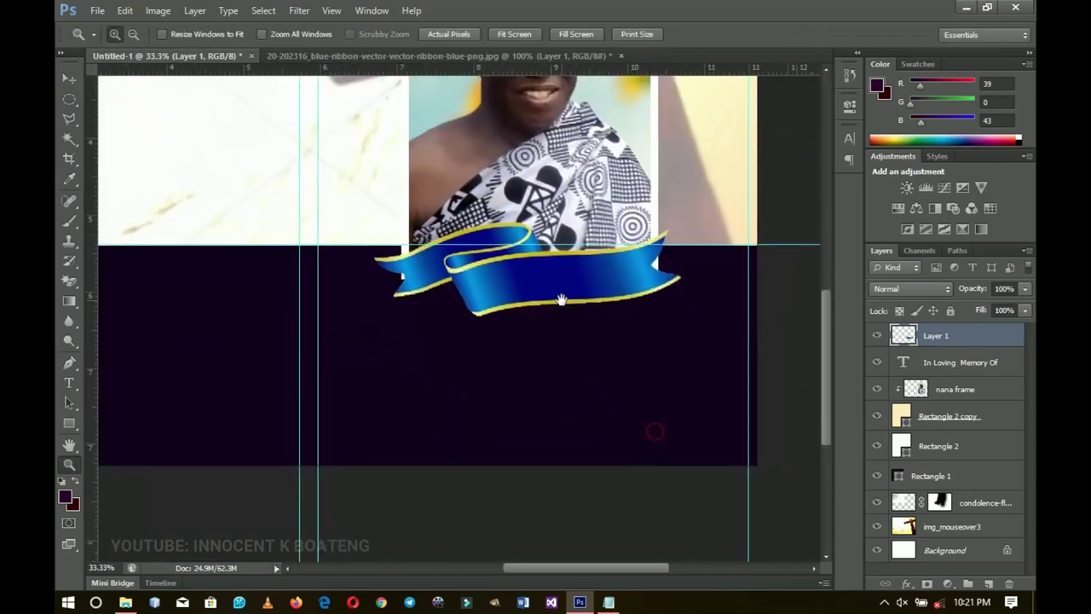
drag(586, 322, 563, 409)
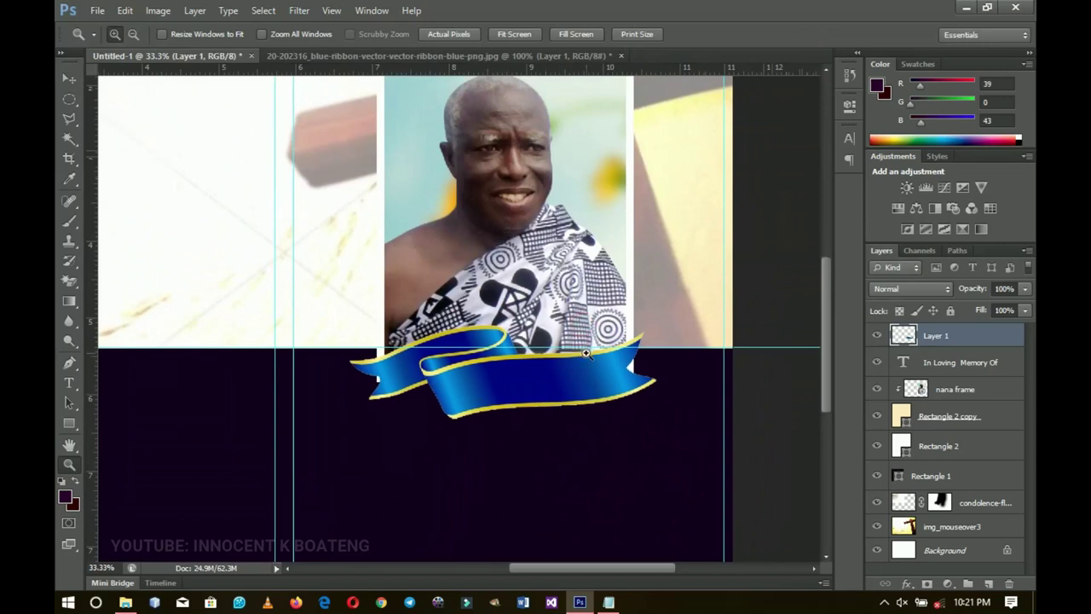
scroll(587, 353, up, 1)
scroll(527, 358, down, 1)
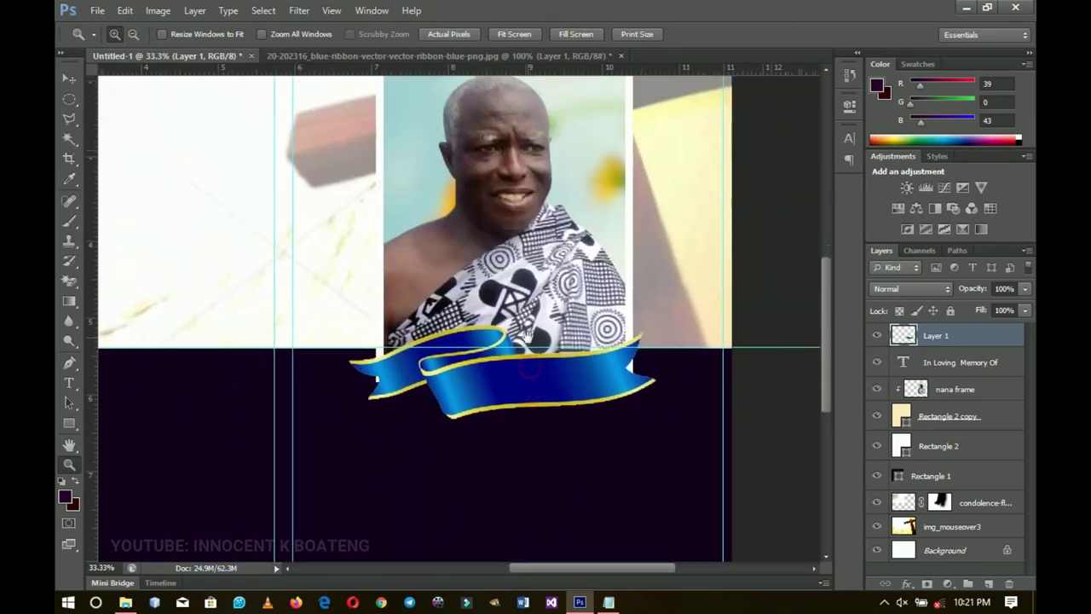
scroll(546, 363, down, 1)
scroll(547, 362, up, 2)
key(t)
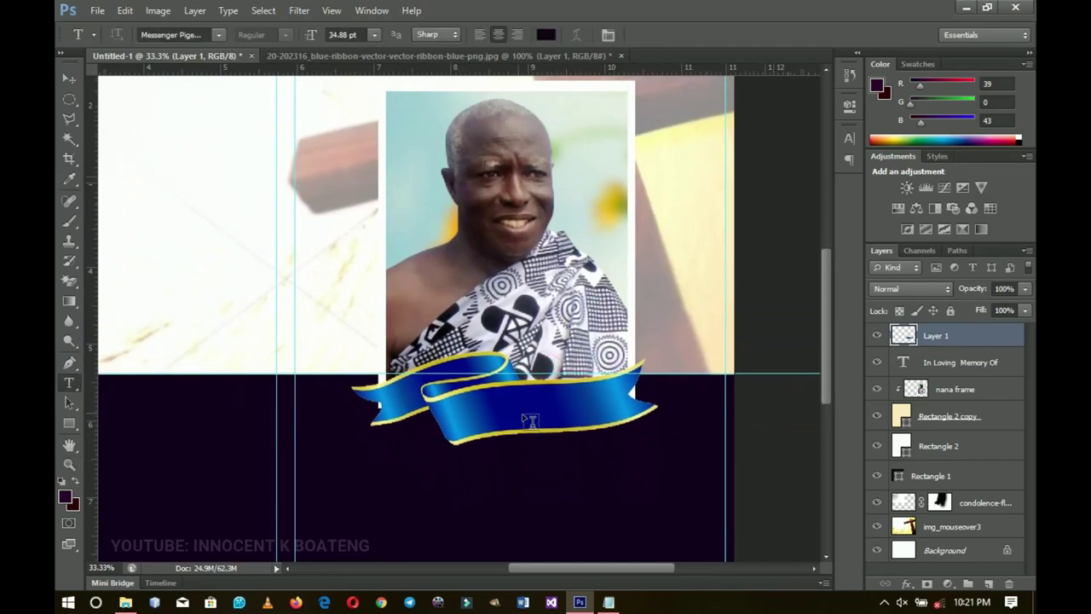
click(503, 407)
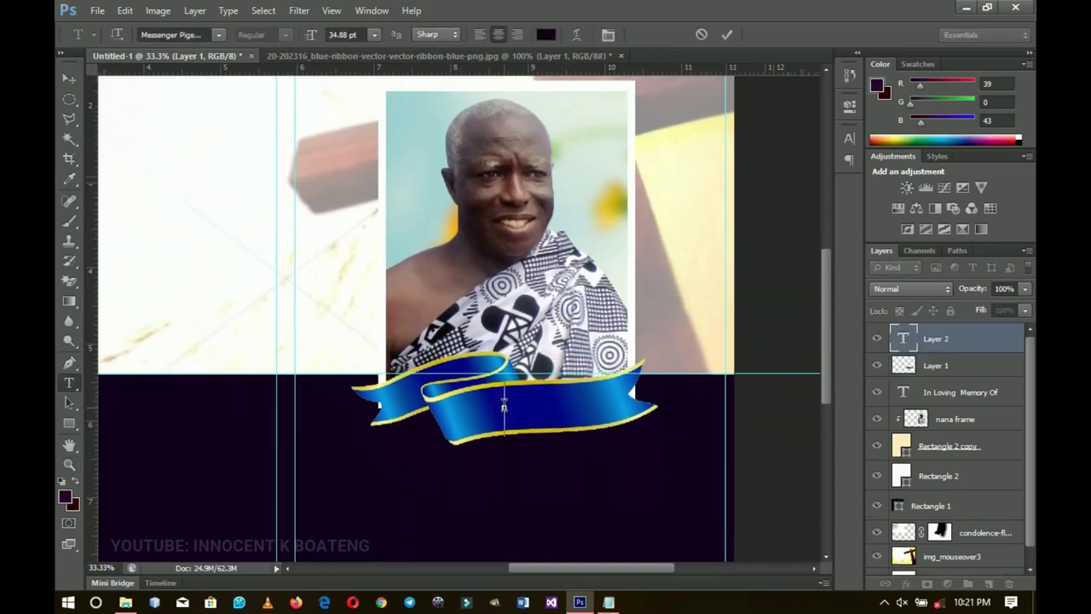
text(Ch)
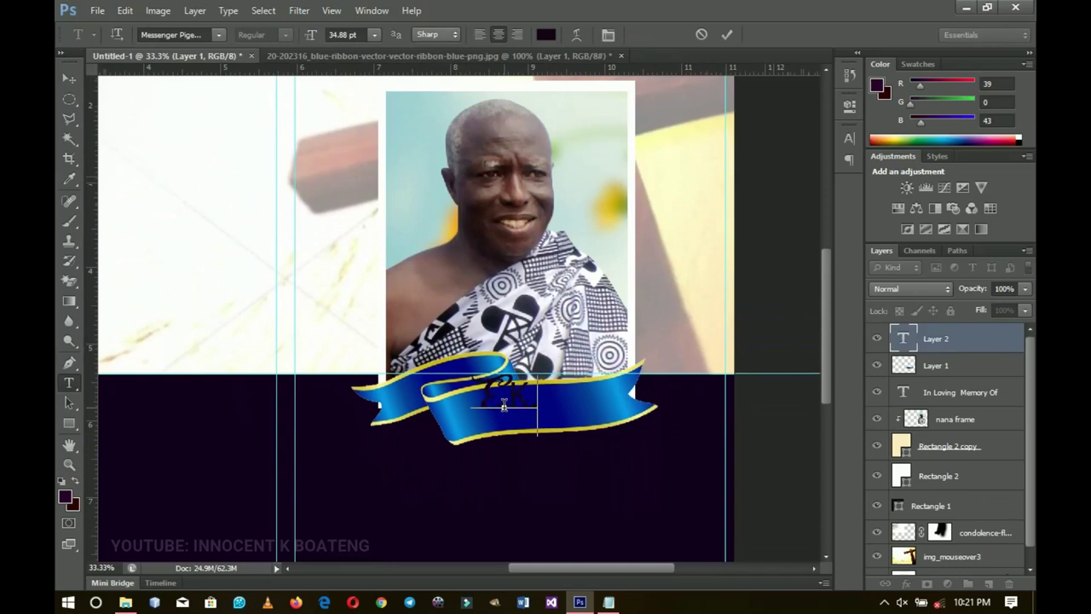
text(ief)
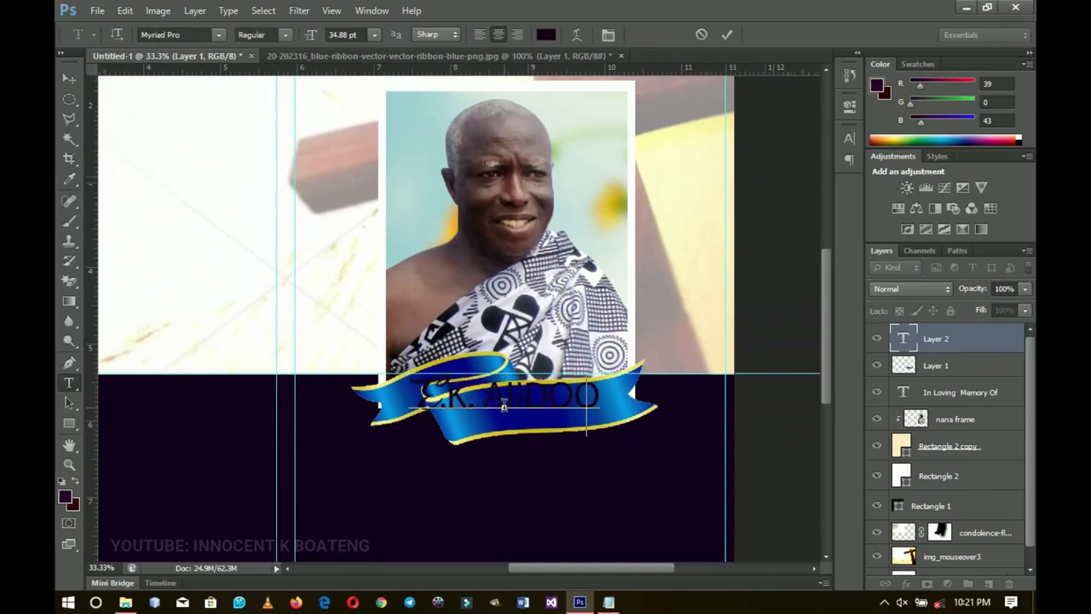
Set the ribbon name's font to Raleway SemiBold.
key(ctrl+a)
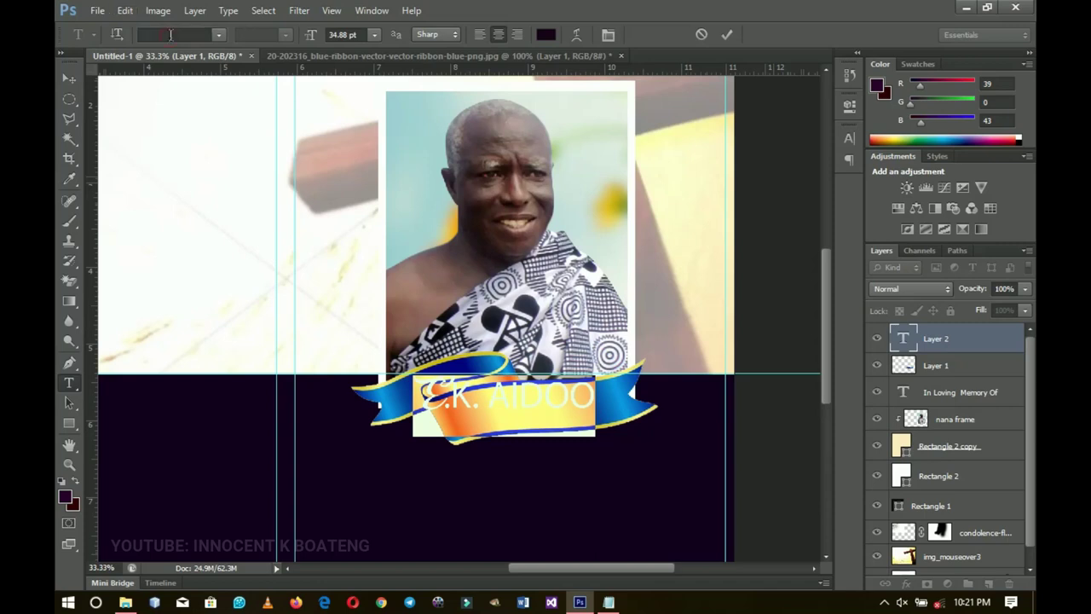
key(Return)
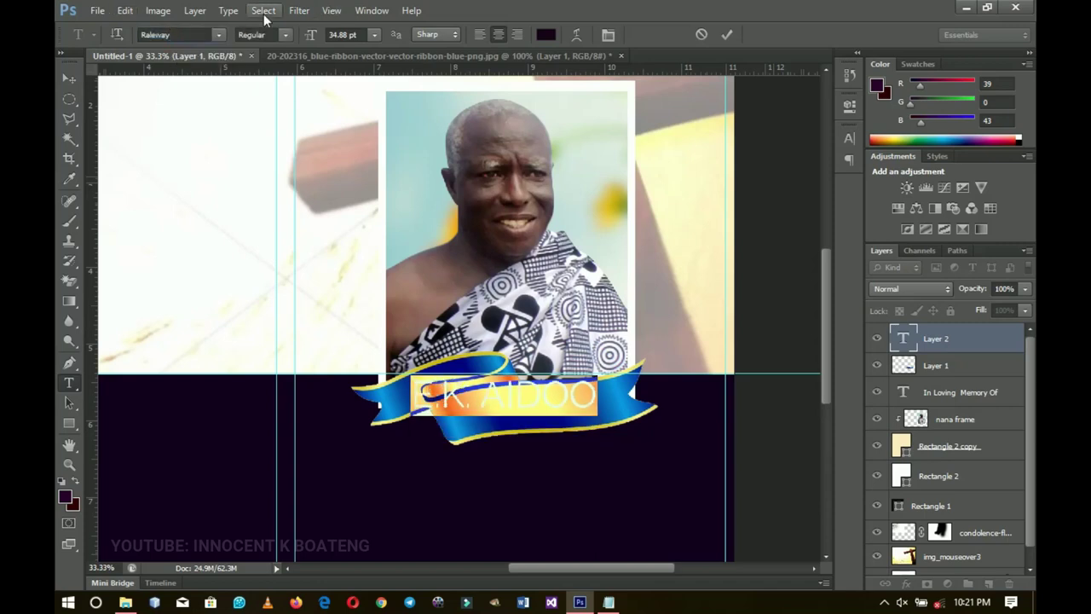
click(285, 35)
click(269, 171)
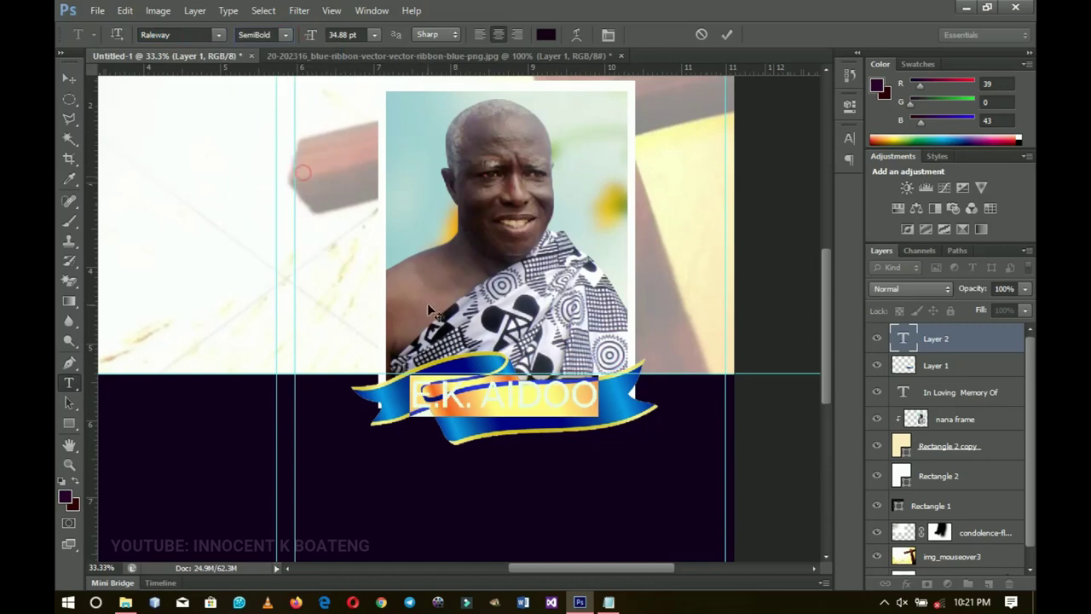
Move the name onto the ribbon's front panel and colour its text white (ffffff).
click(69, 78)
drag(521, 392, 552, 410)
triple_click(552, 410)
click(546, 34)
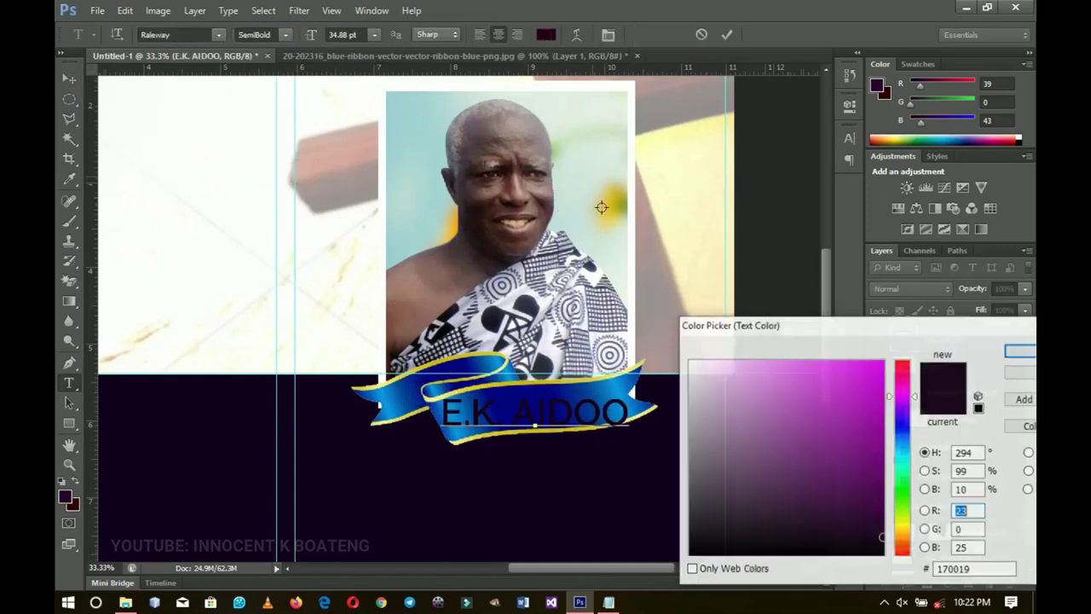
drag(714, 390, 690, 362)
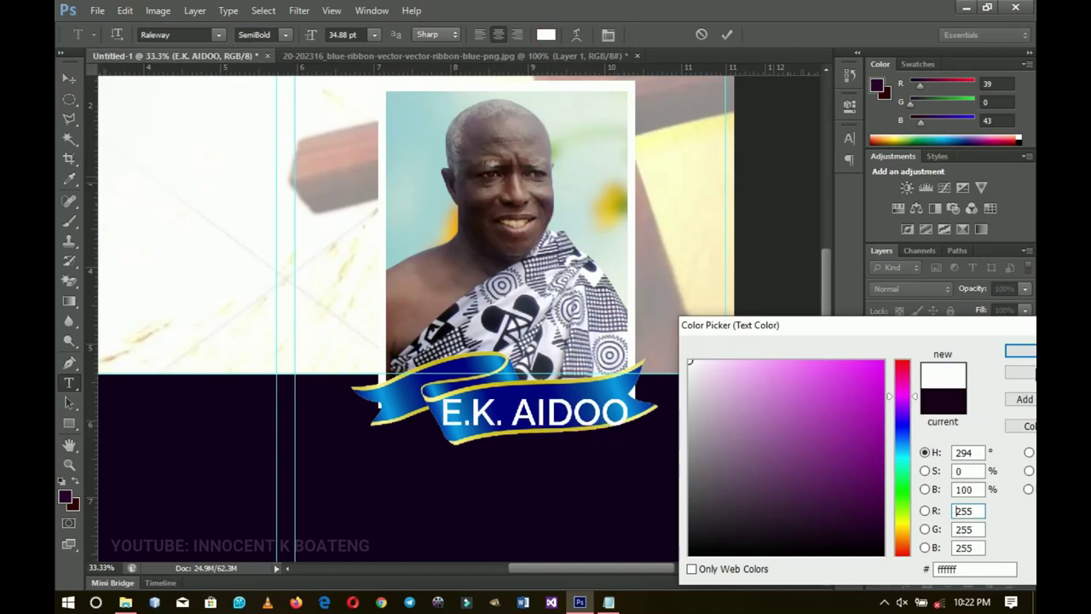
click(1031, 353)
Change the name's font style to Bold and commit the text.
click(285, 34)
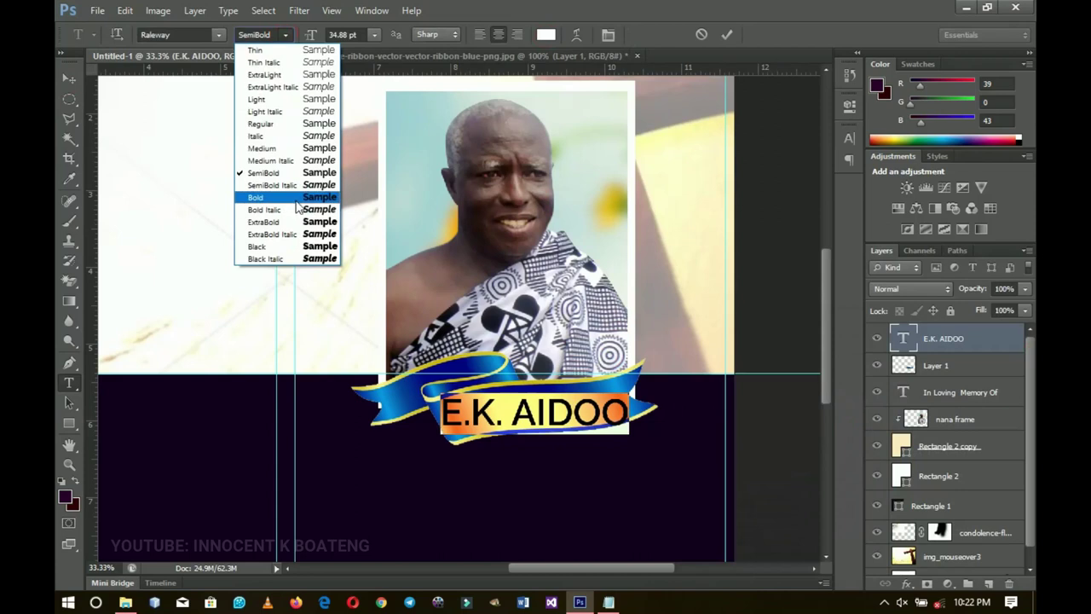
click(296, 197)
key(ctrl+Return)
Shrink the name slightly and tilt it to follow the slope of the ribbon's front panel.
key(v)
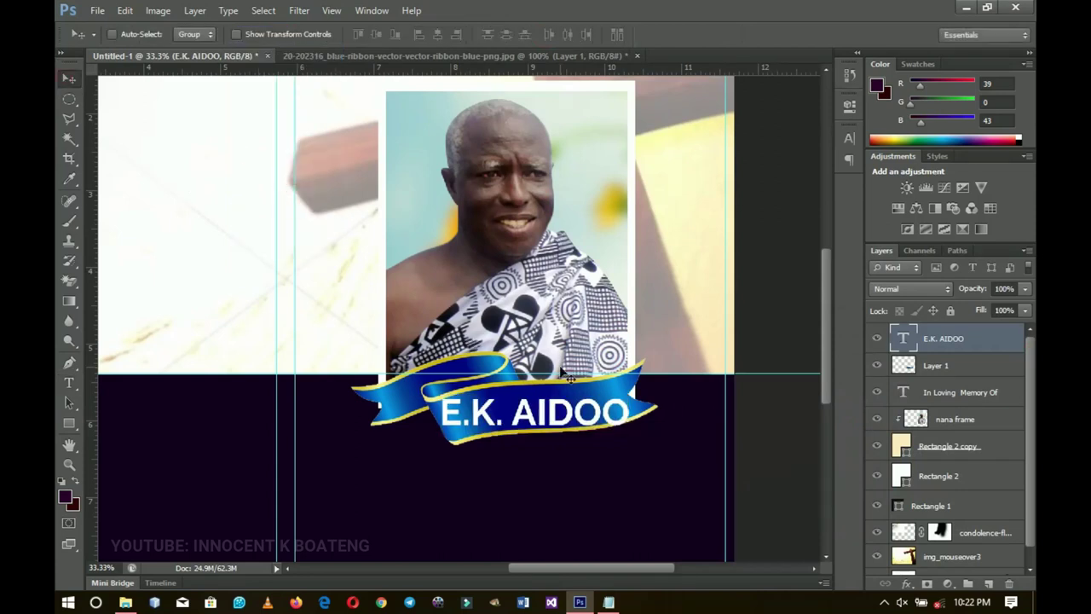
key(ctrl+t)
drag(632, 390, 660, 402)
drag(599, 418, 603, 413)
key(Return)
Reorder the heading's text layer so it sits directly above the ribbon layer.
key(z)
alt+click(560, 241)
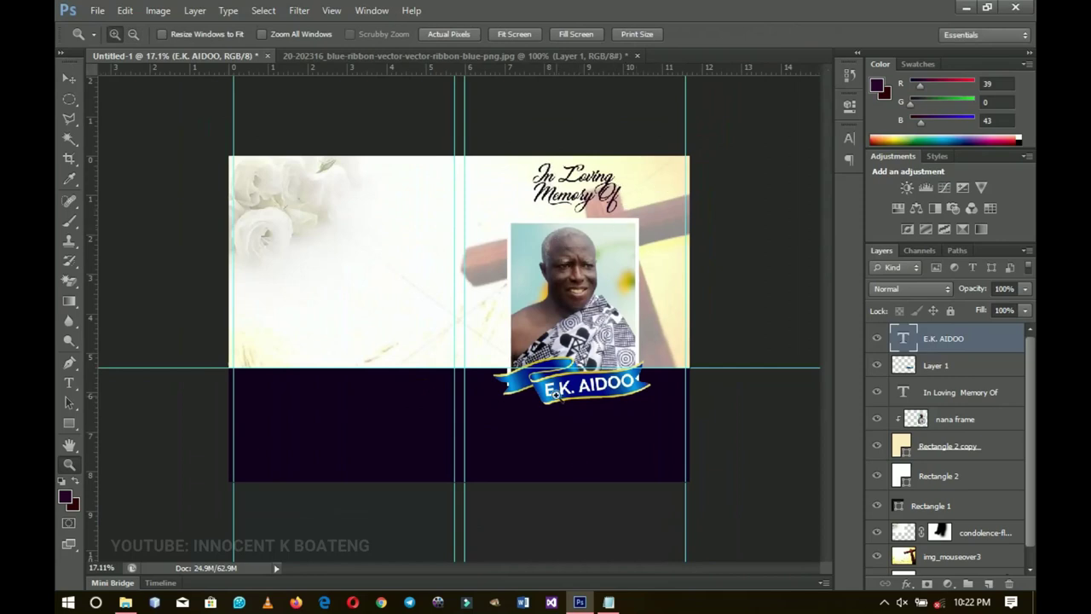
click(69, 78)
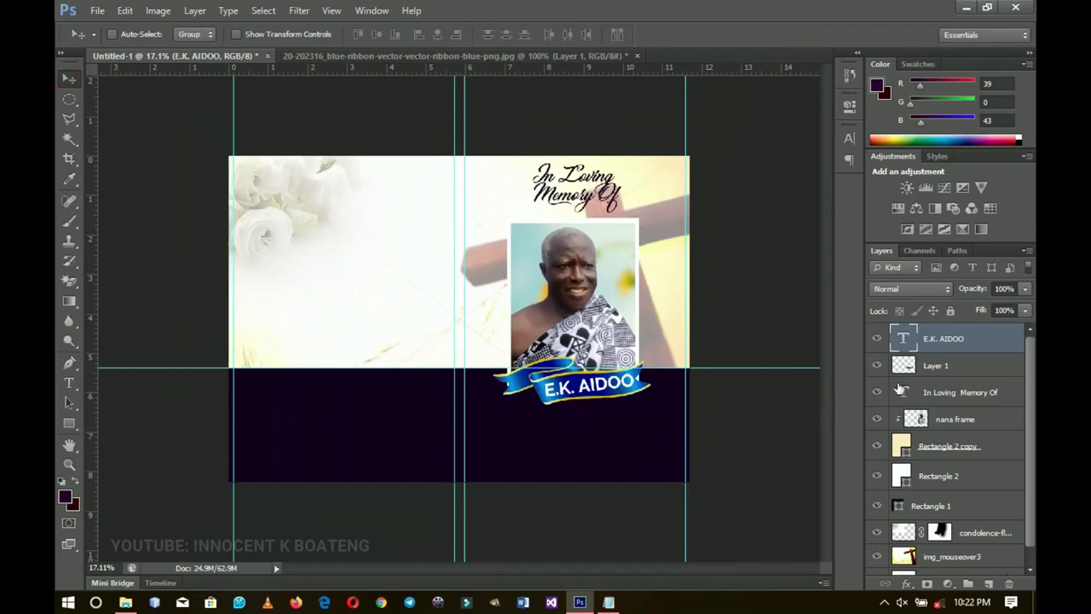
drag(901, 389, 912, 353)
Copy the first line with the sunrise and sunset dates from the funeral poem in Notepad and return to the Photoshop card.
click(609, 601)
scroll(529, 308, up, 2)
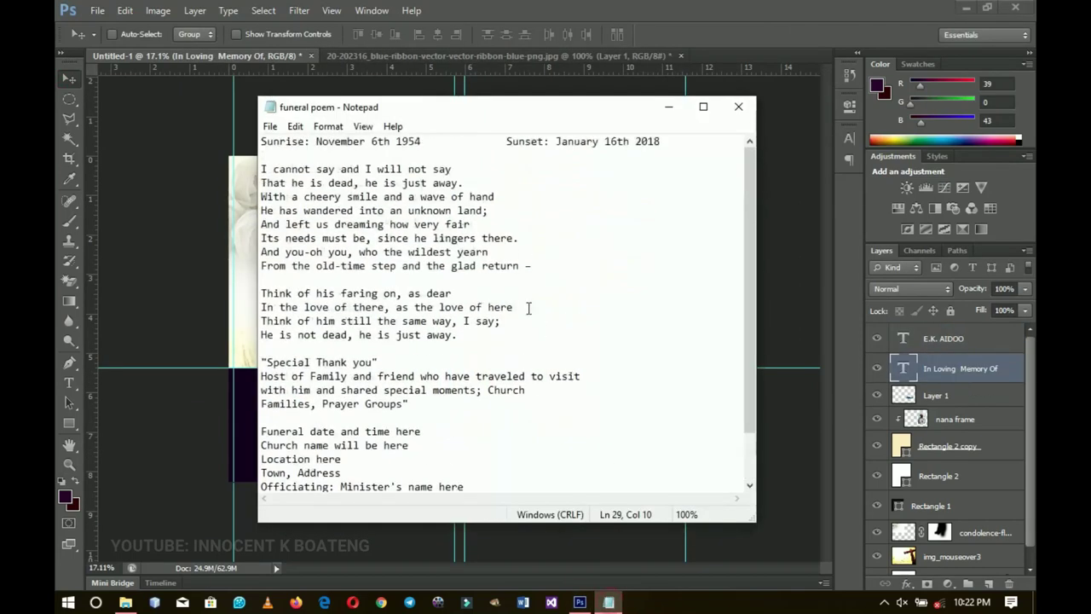
double_click(355, 143)
click(355, 142)
drag(672, 142, 260, 141)
key(ctrl+c)
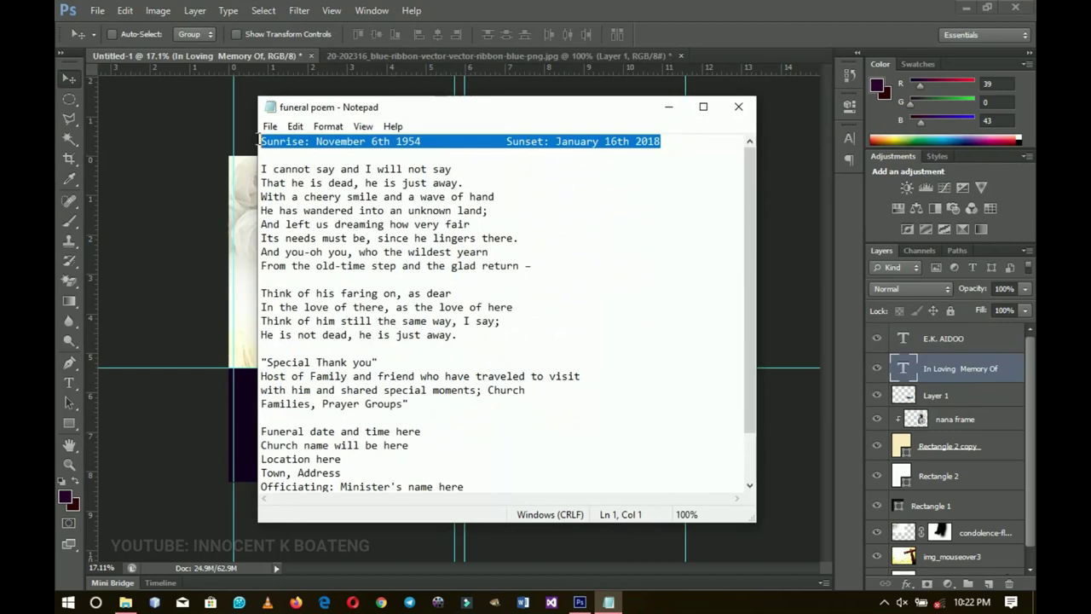
click(658, 112)
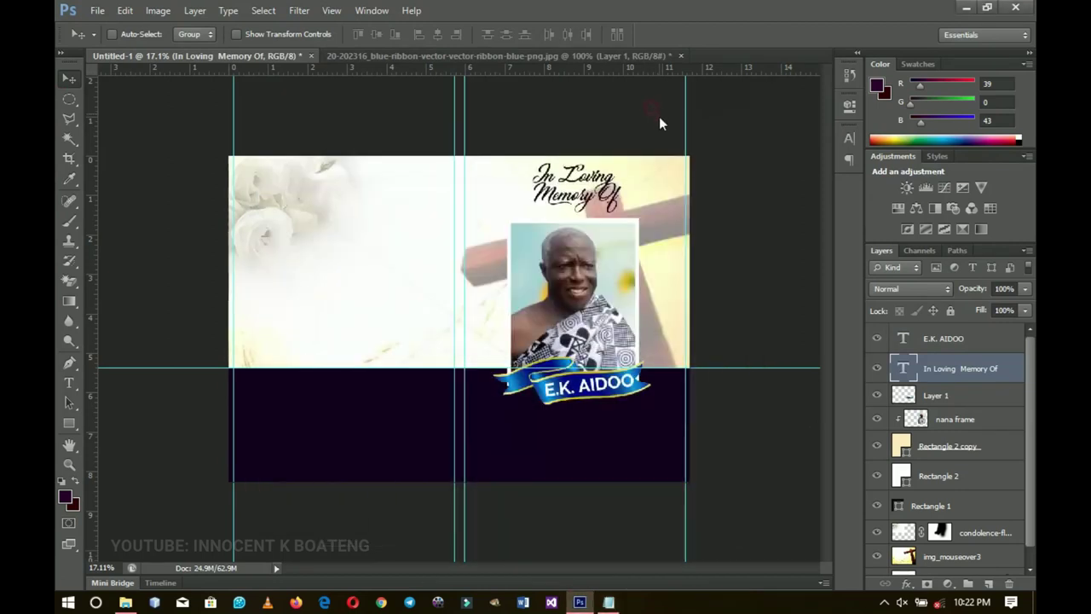
Start a new text line below the ribbon, above the name's layer, in the Akrobat SemiBold font.
click(955, 338)
key(t)
click(464, 426)
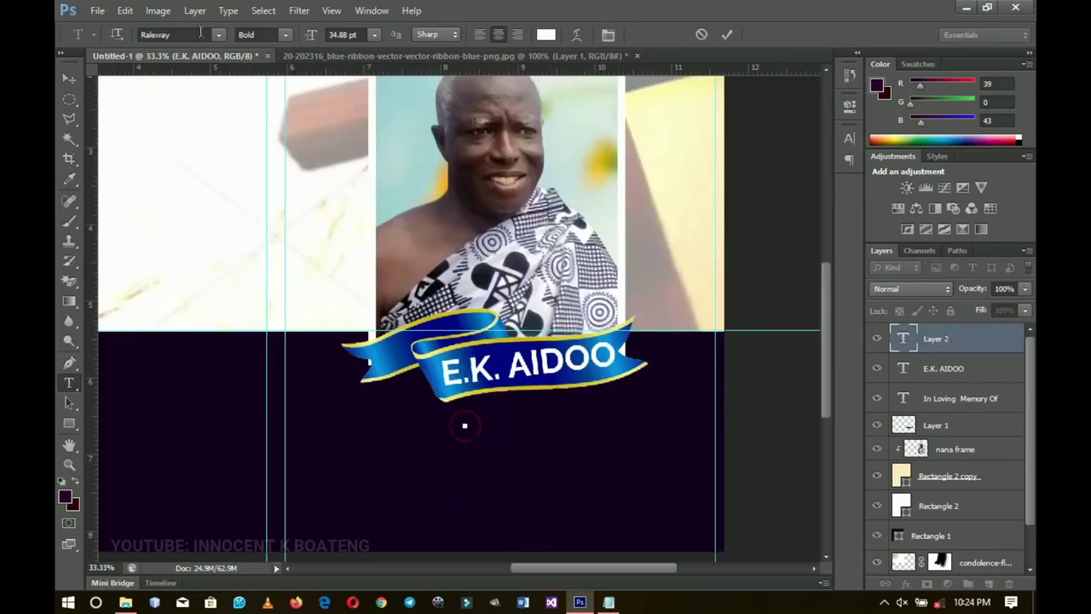
text(Akrobat)
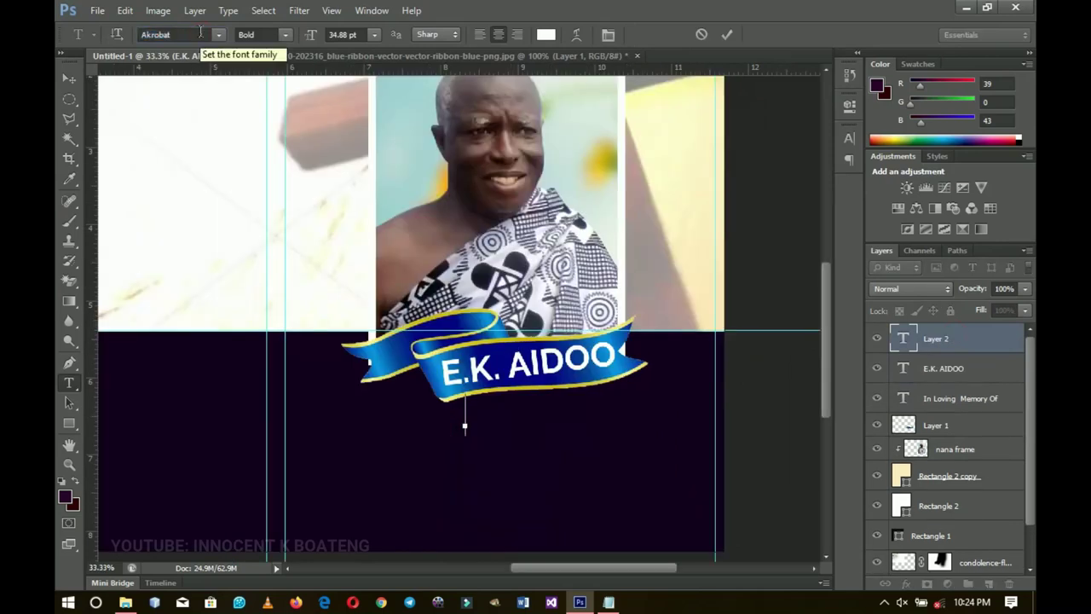
click(284, 34)
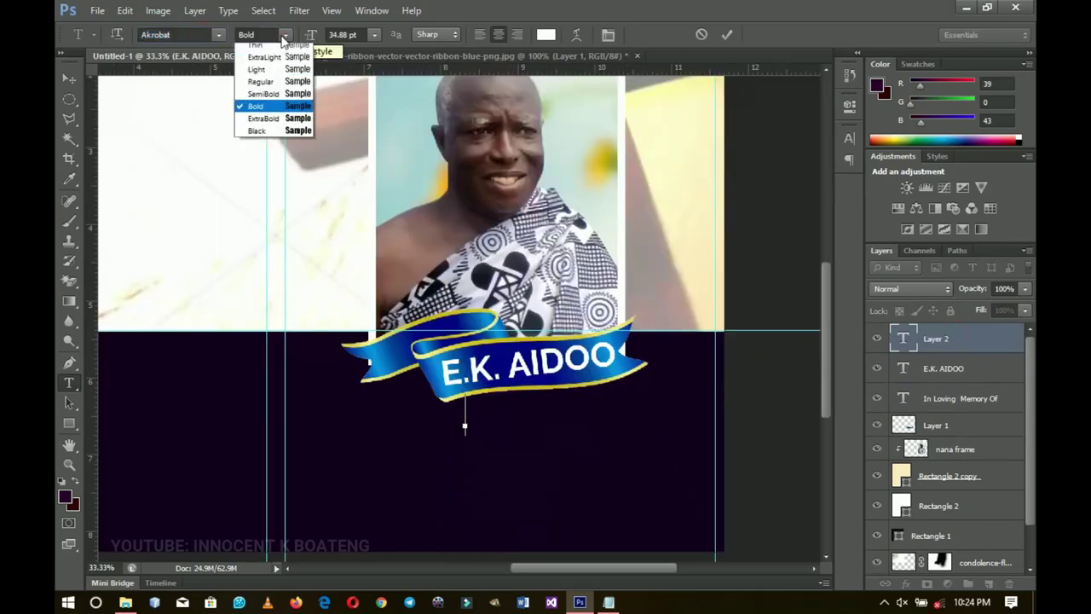
click(278, 99)
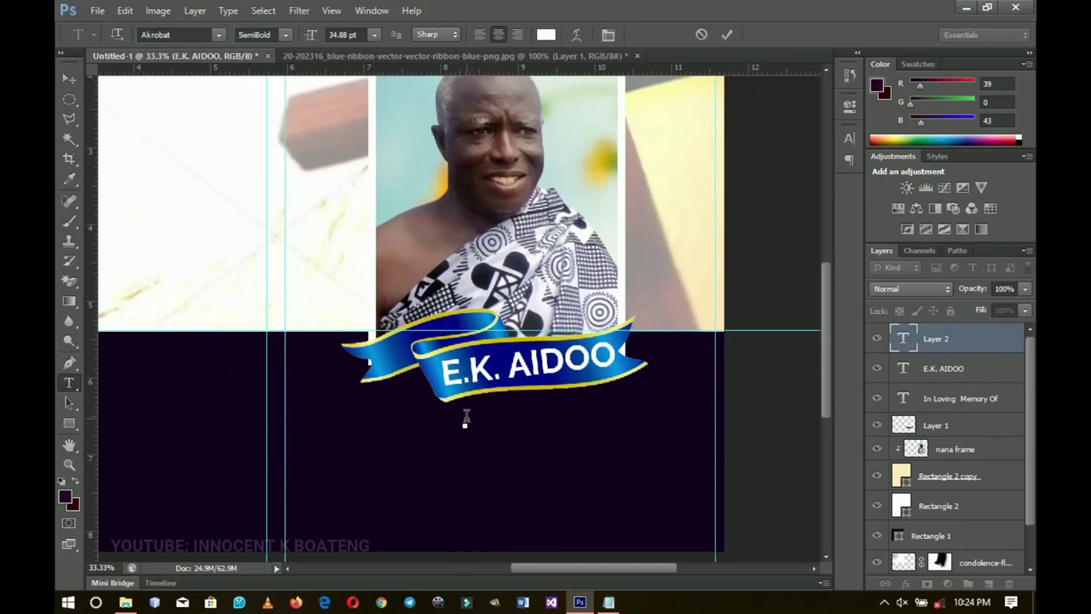
Paste the sunrise and sunset dates, set their size to 16.88 pt and centre the line beneath the ribbon.
key(ctrl+v)
key(ctrl)
key(ctrl+a)
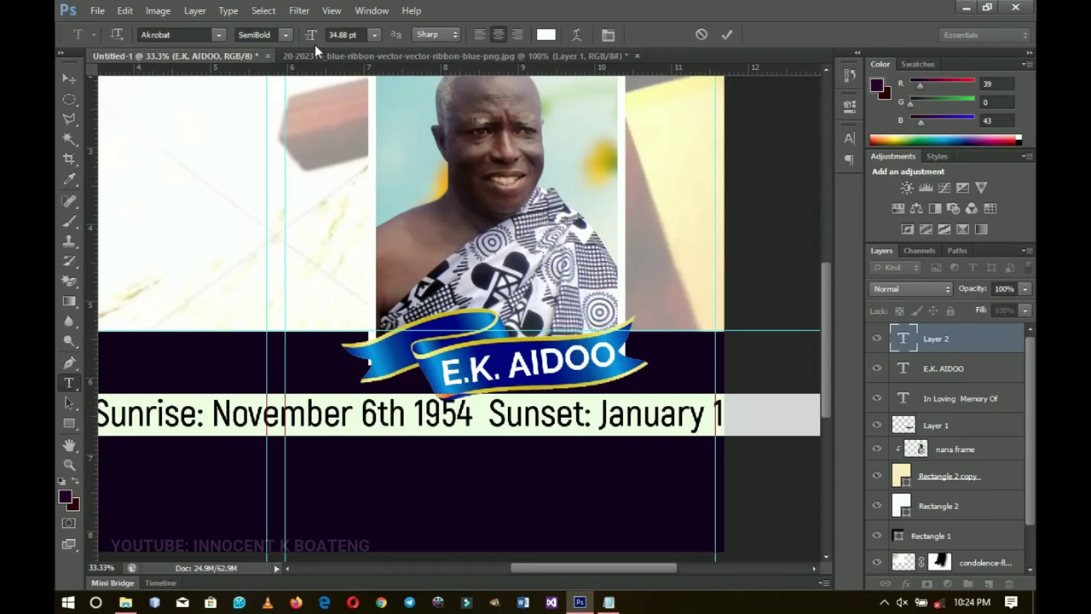
click(312, 35)
drag(312, 35, 297, 37)
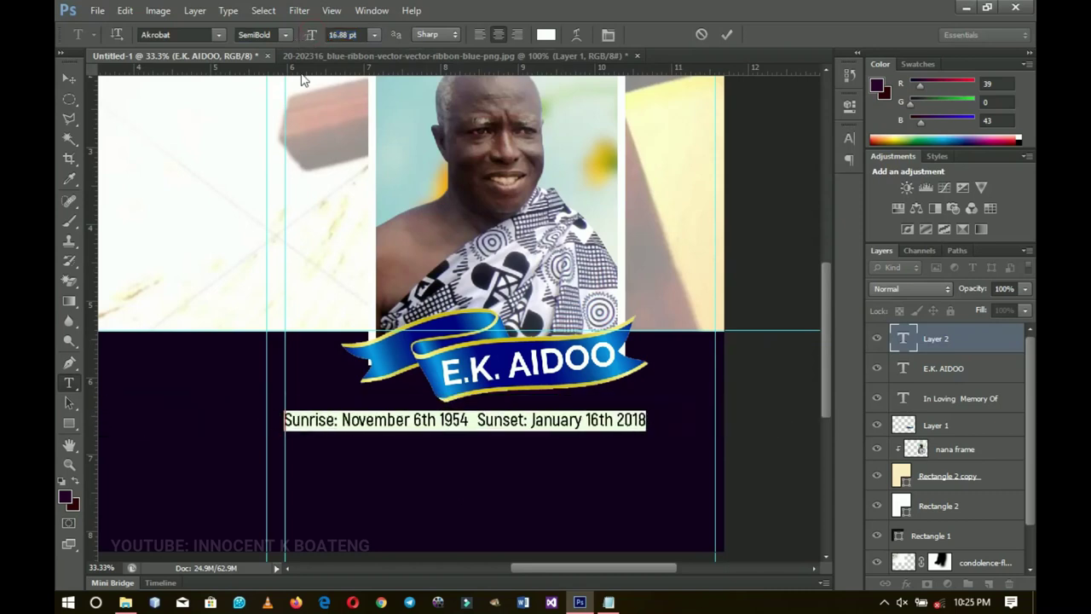
click(69, 82)
drag(438, 429, 469, 428)
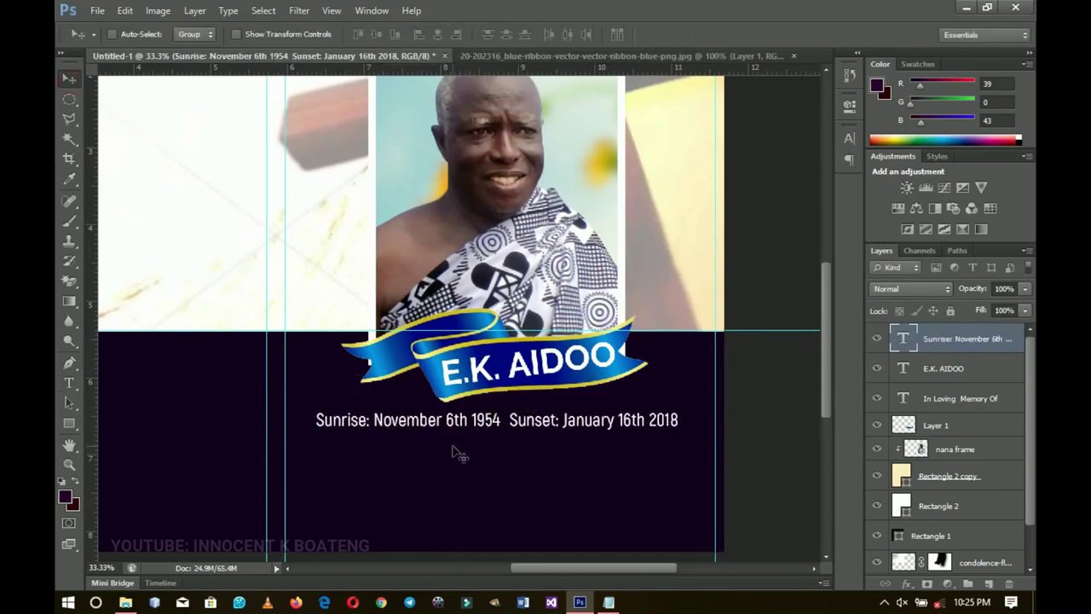
Widen the gap between the sunrise and sunset dates with extra spaces and commit the text.
double_click(525, 430)
text(,)
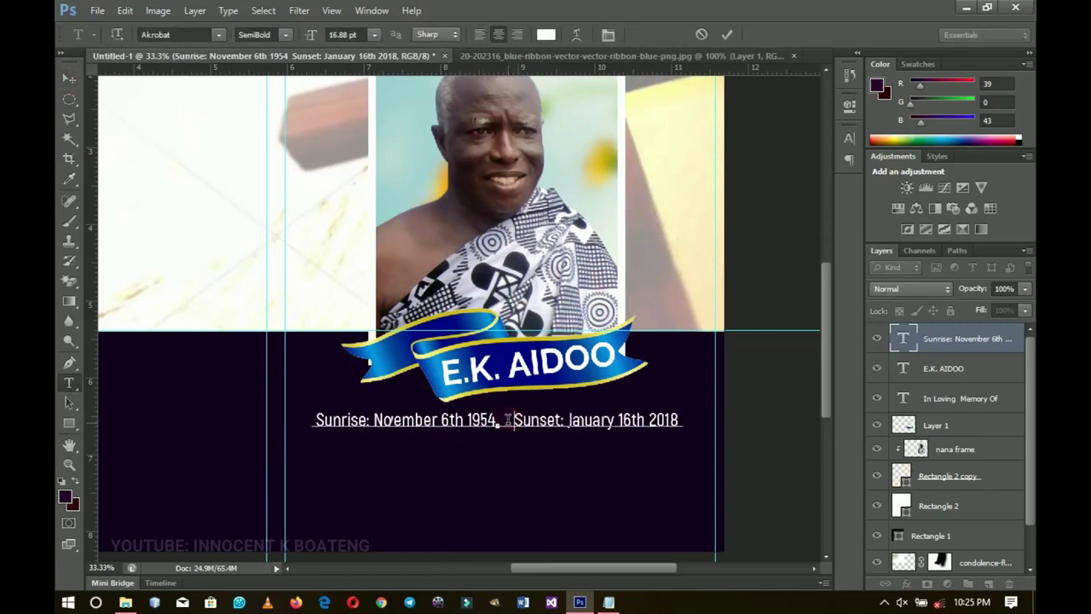
click(70, 80)
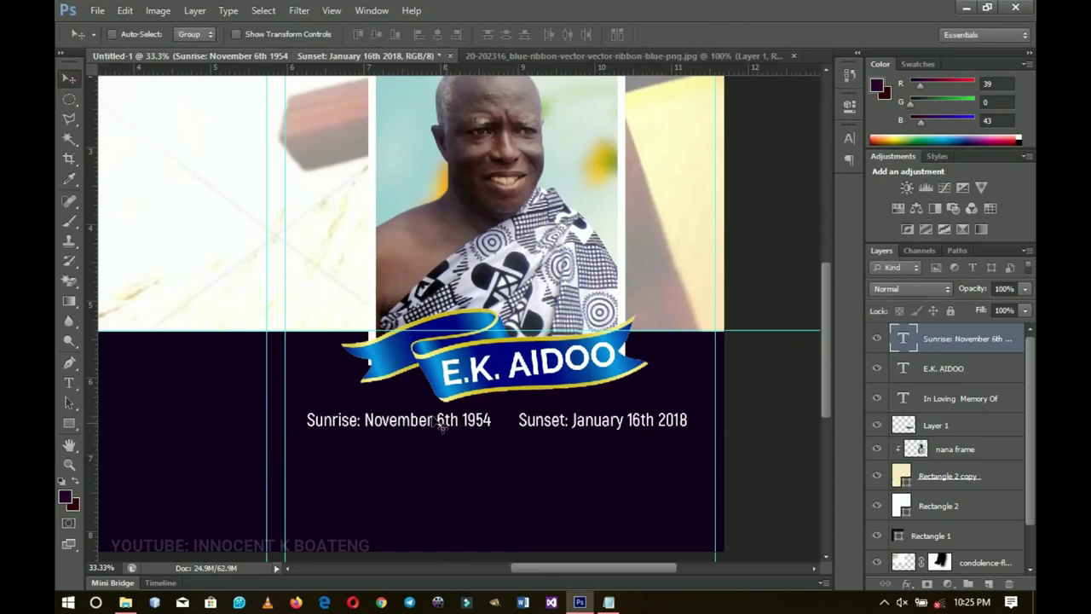
Recolour the "Sunrise:" label in the dates line to yellow #ffd200.
key(t)
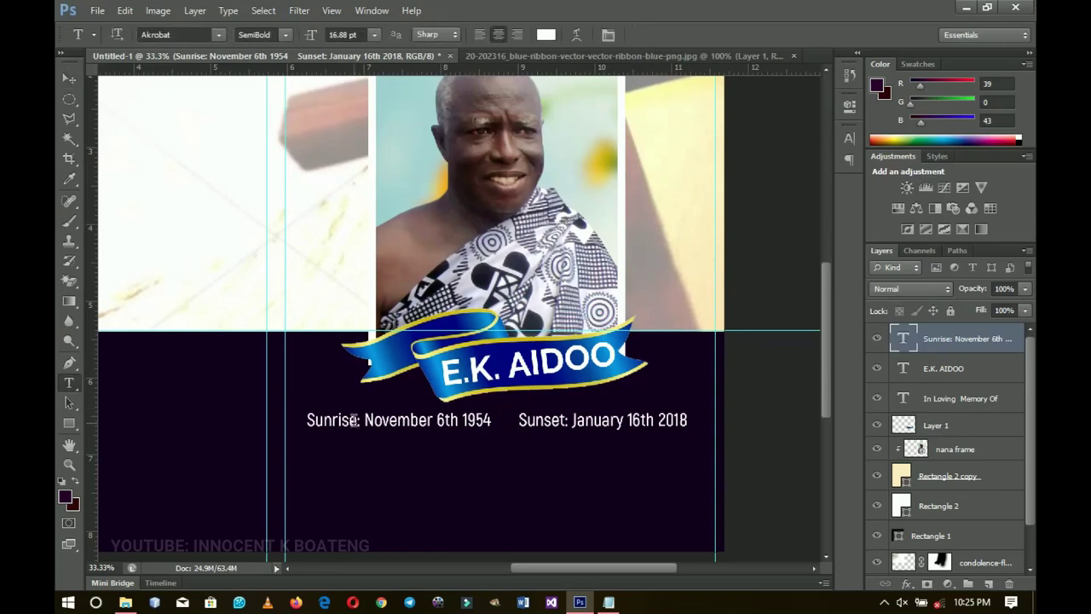
drag(360, 420, 281, 397)
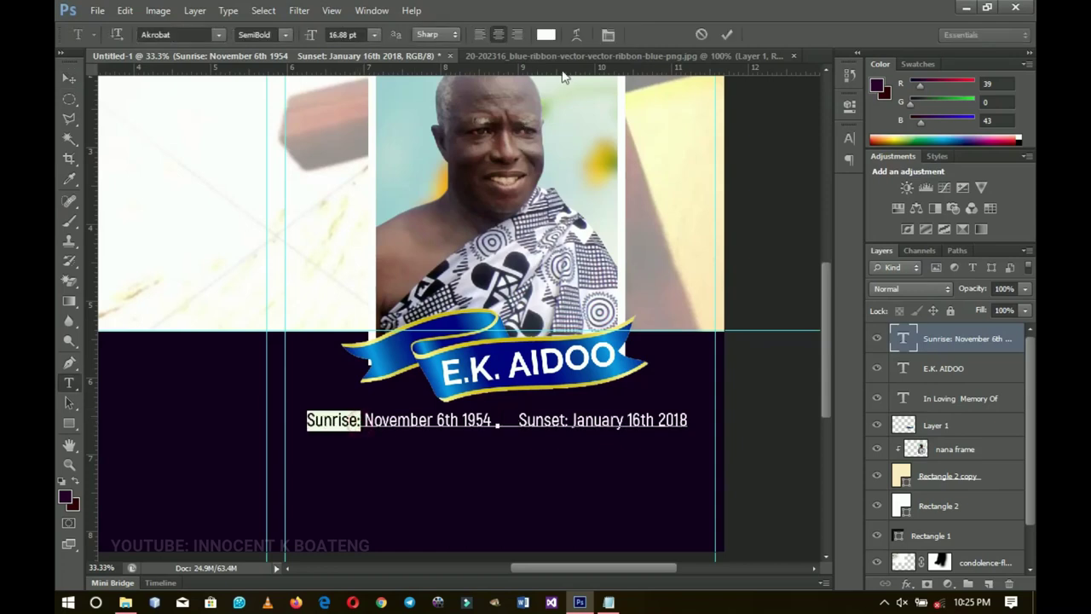
click(546, 34)
click(591, 161)
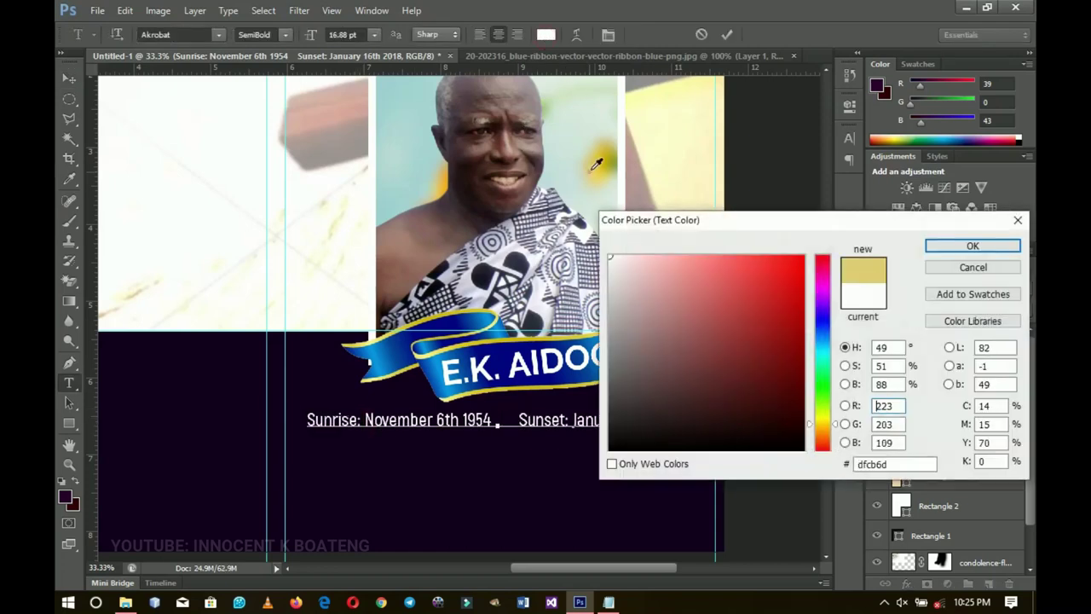
click(590, 171)
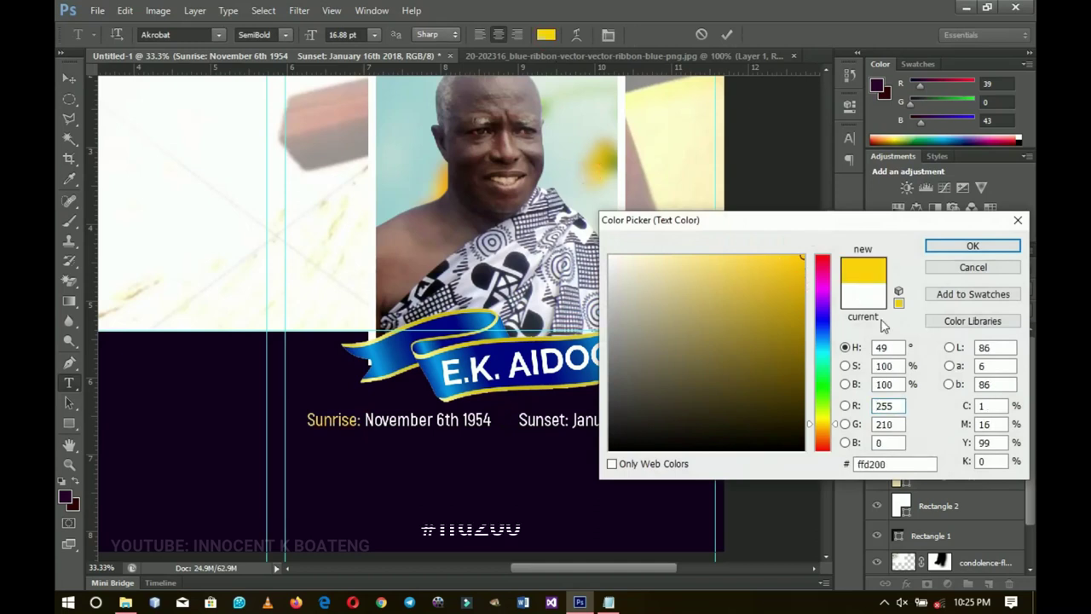
click(972, 245)
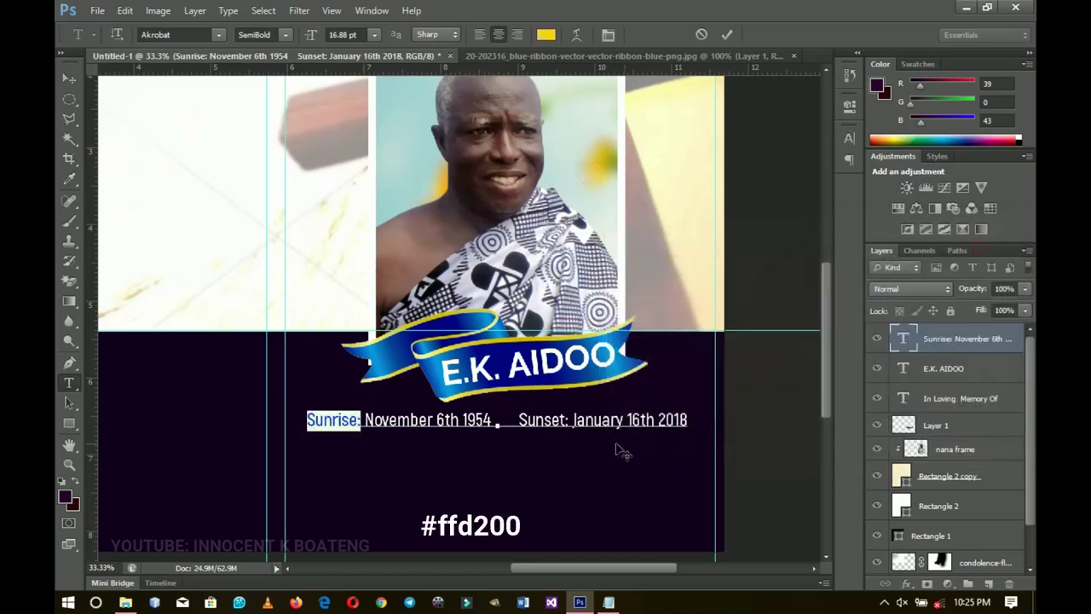
Copy the yellow's hex code, apply #ffd200 to the "Sunset:" label and commit the text.
click(540, 38)
text(ffd200)
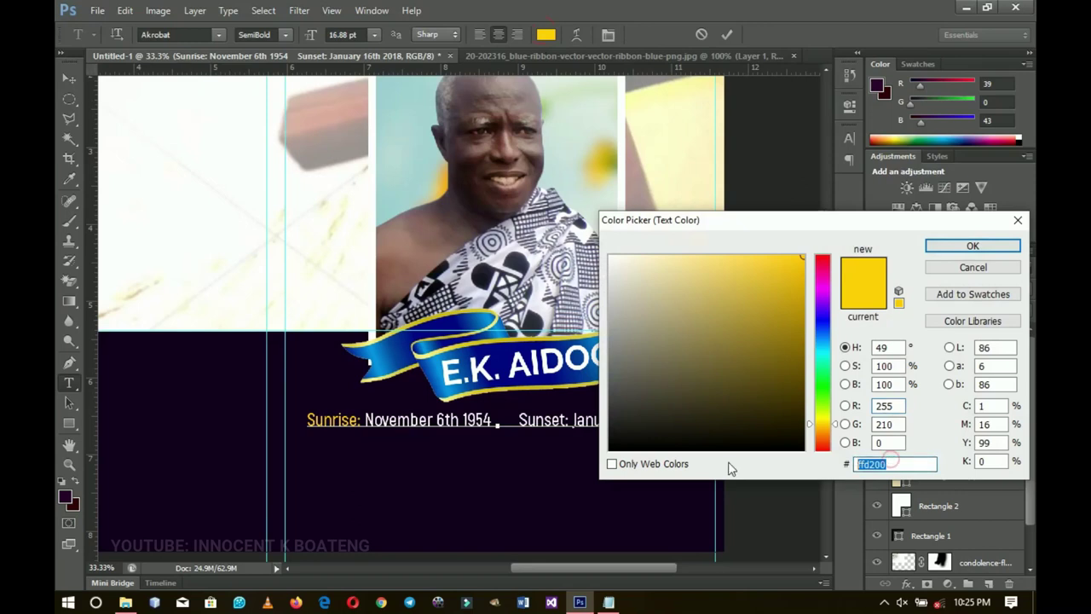
click(971, 245)
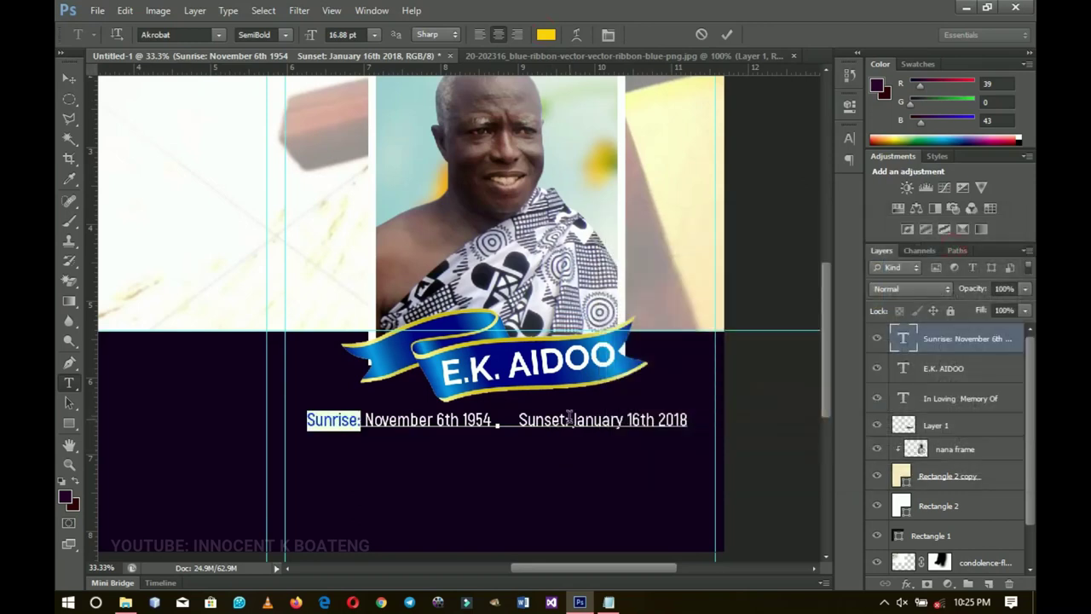
drag(569, 419, 519, 420)
click(545, 34)
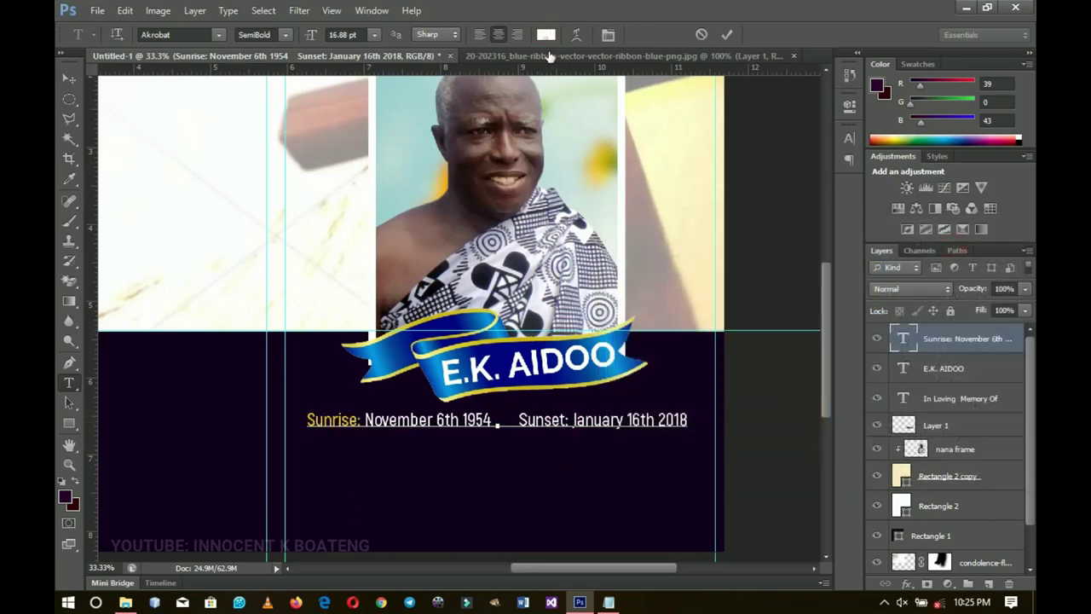
key(Tab)
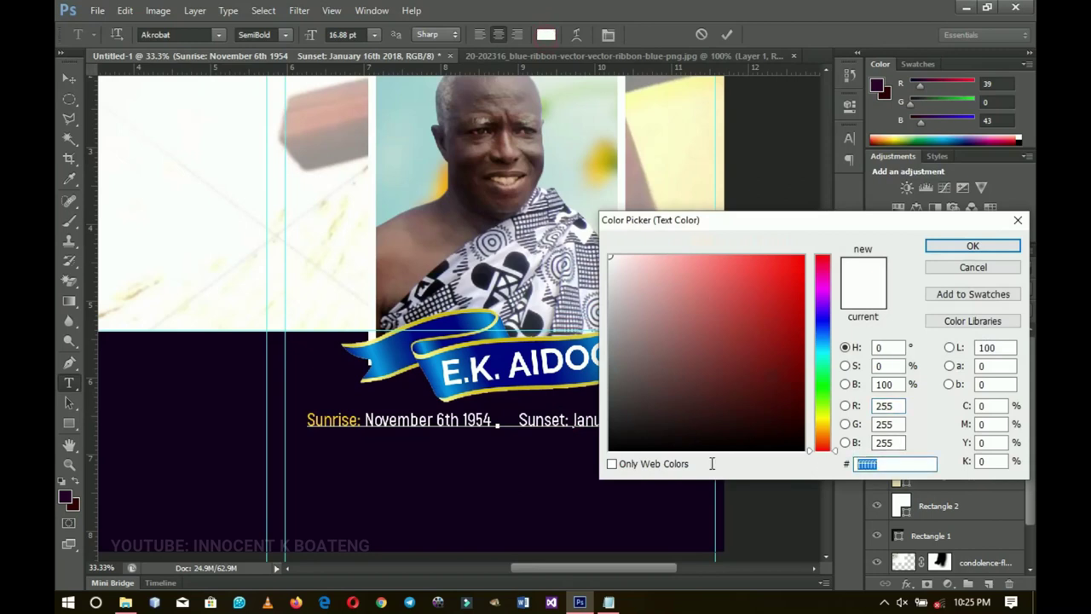
text(ffd200)
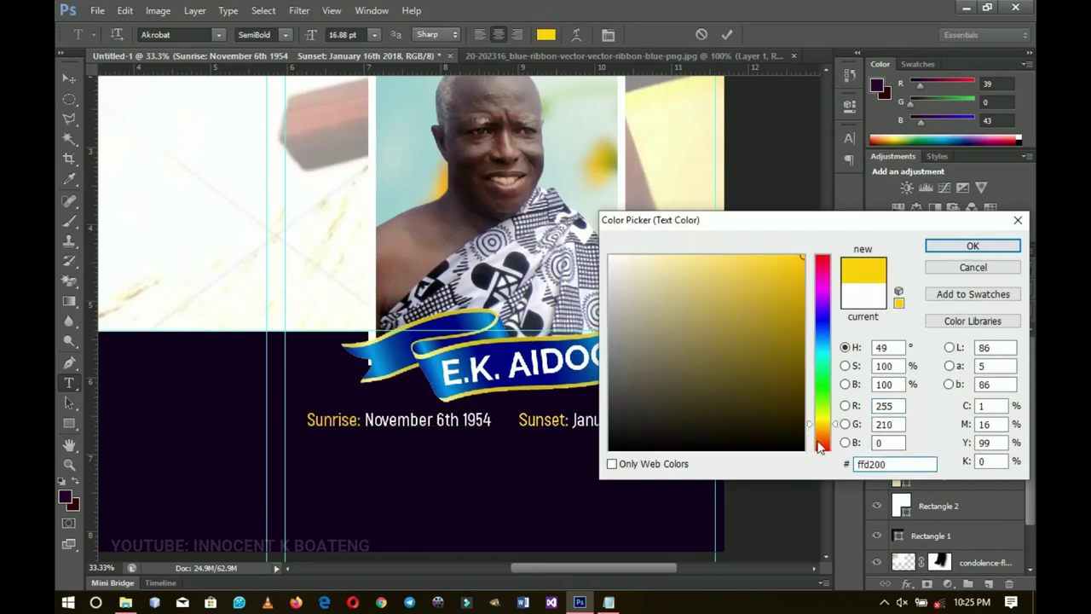
click(970, 247)
click(77, 79)
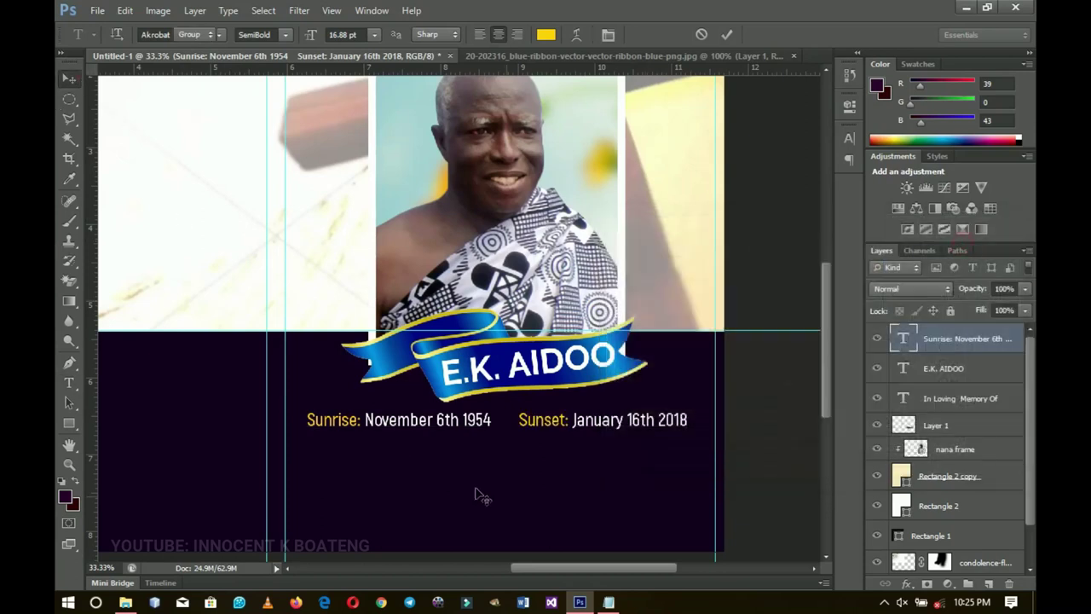
Copy the five funeral detail lines, from the date and time to the officiating minister, in Notepad and return to the Photoshop card.
scroll(554, 482, down, 3)
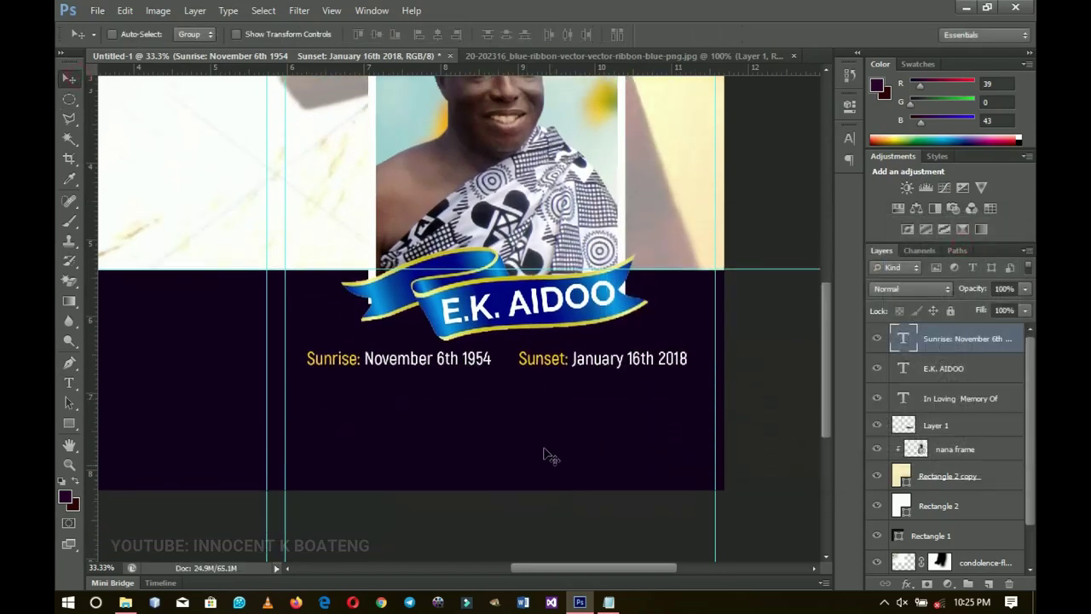
mouse_move(612, 604)
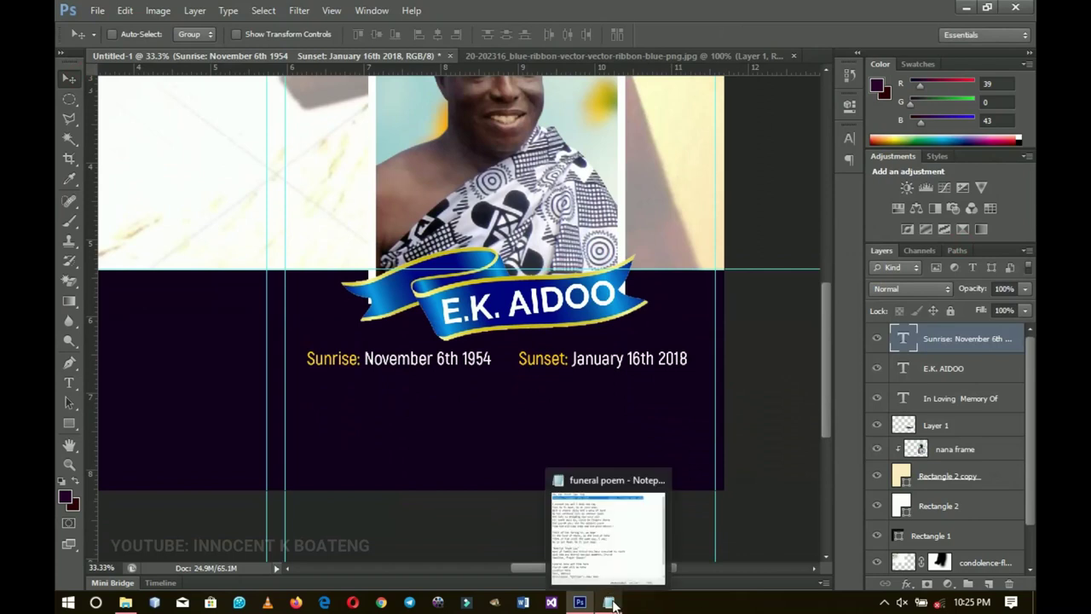
click(611, 536)
scroll(483, 365, down, 2)
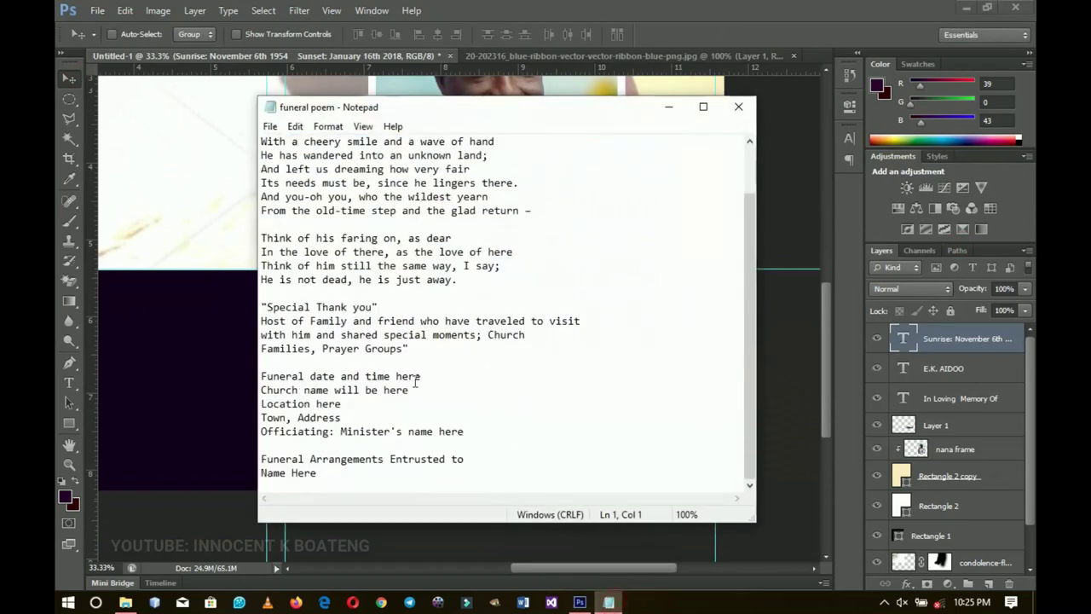
click(315, 389)
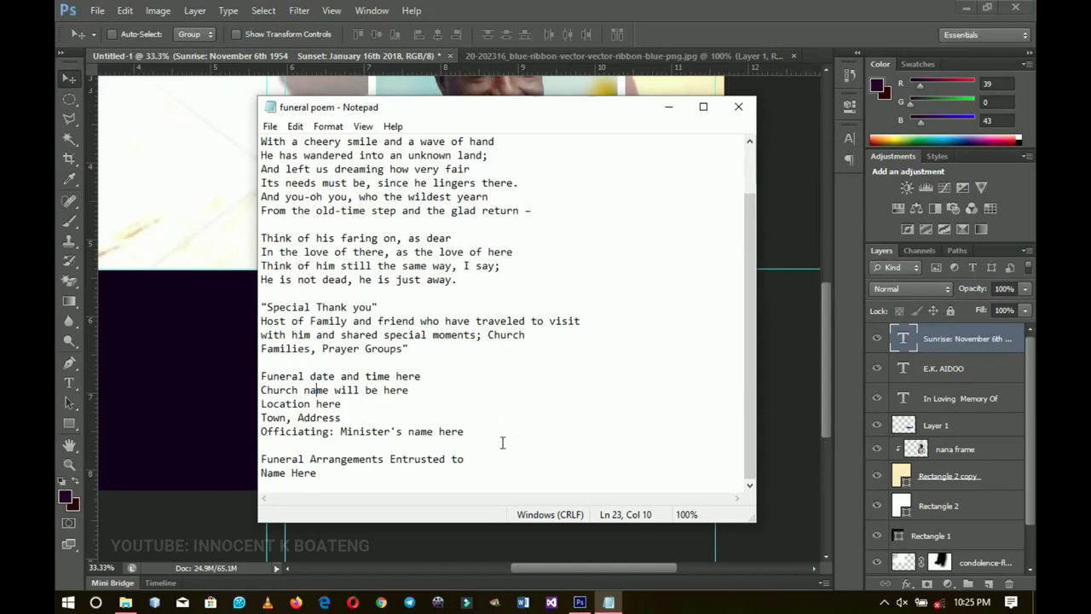
drag(464, 433, 260, 376)
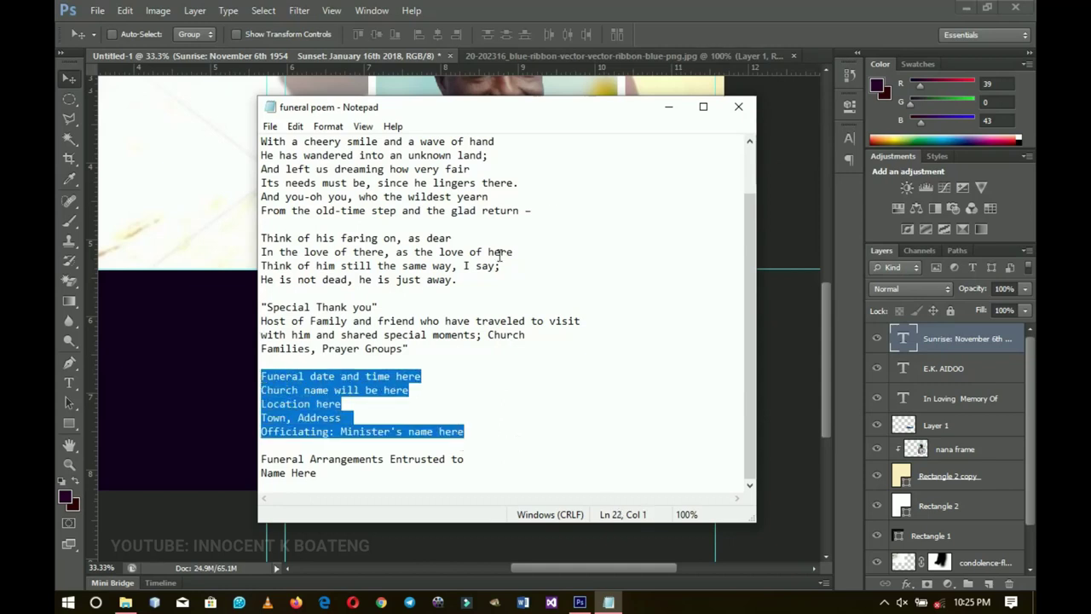
click(669, 107)
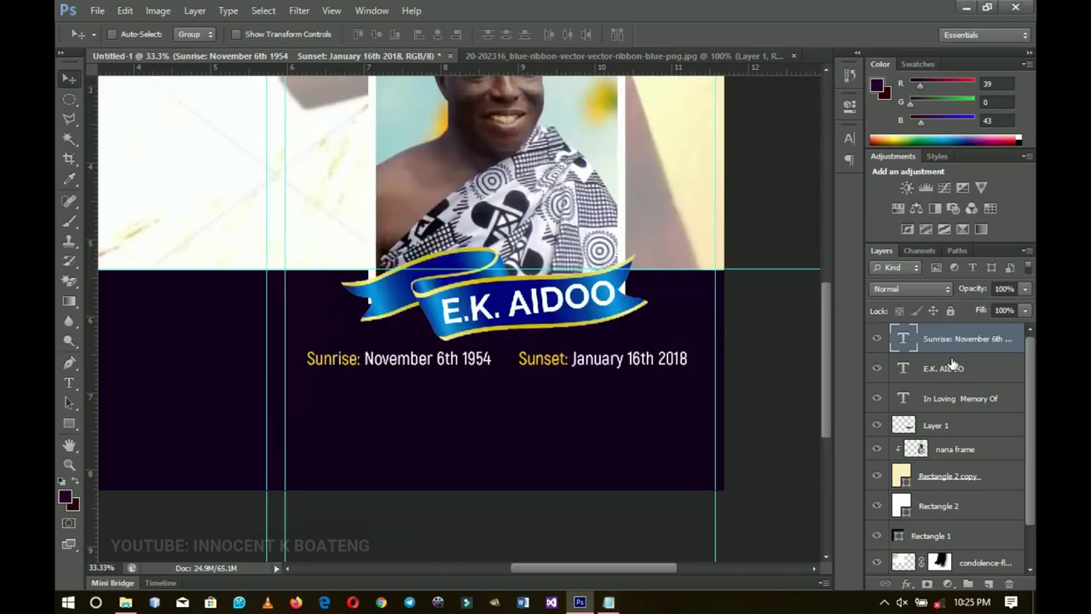
Duplicate the dates line, move the copy just below it and replace its text with the pasted funeral details.
key(ctrl+j)
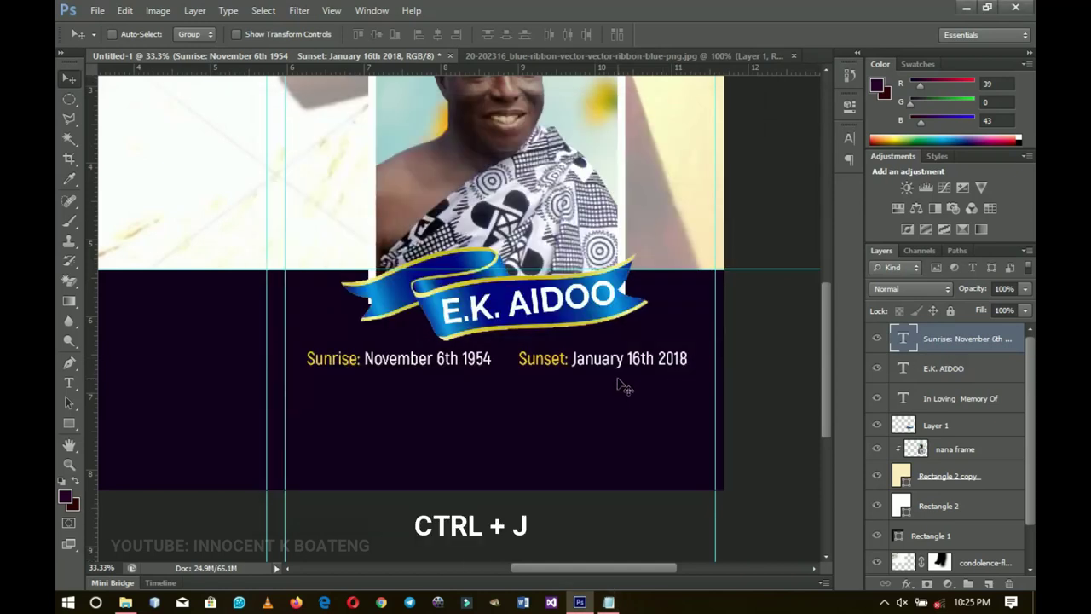
drag(558, 367, 509, 406)
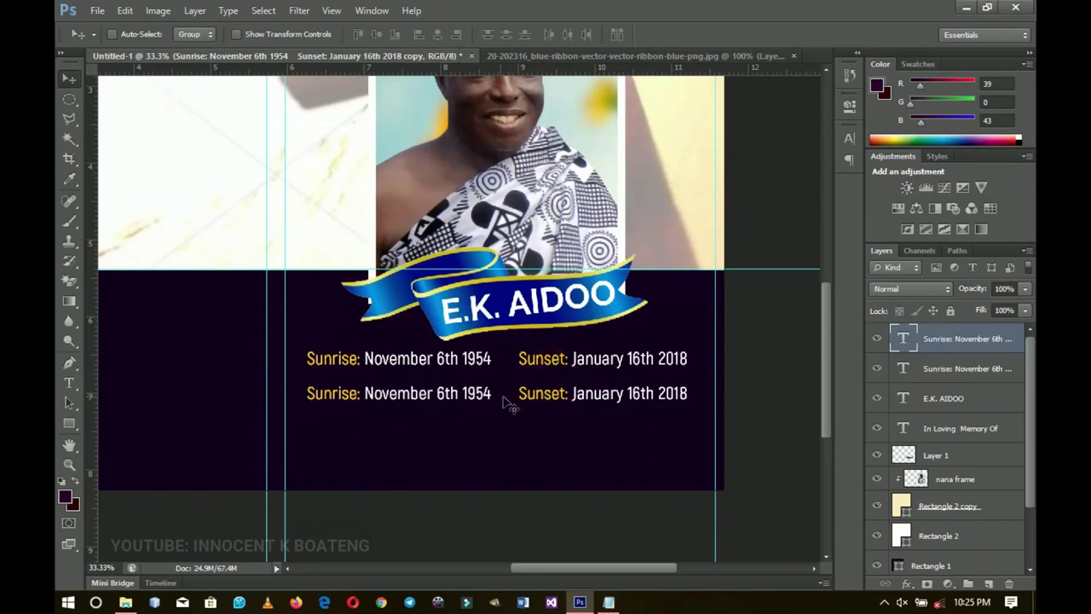
key(t)
triple_click(500, 397)
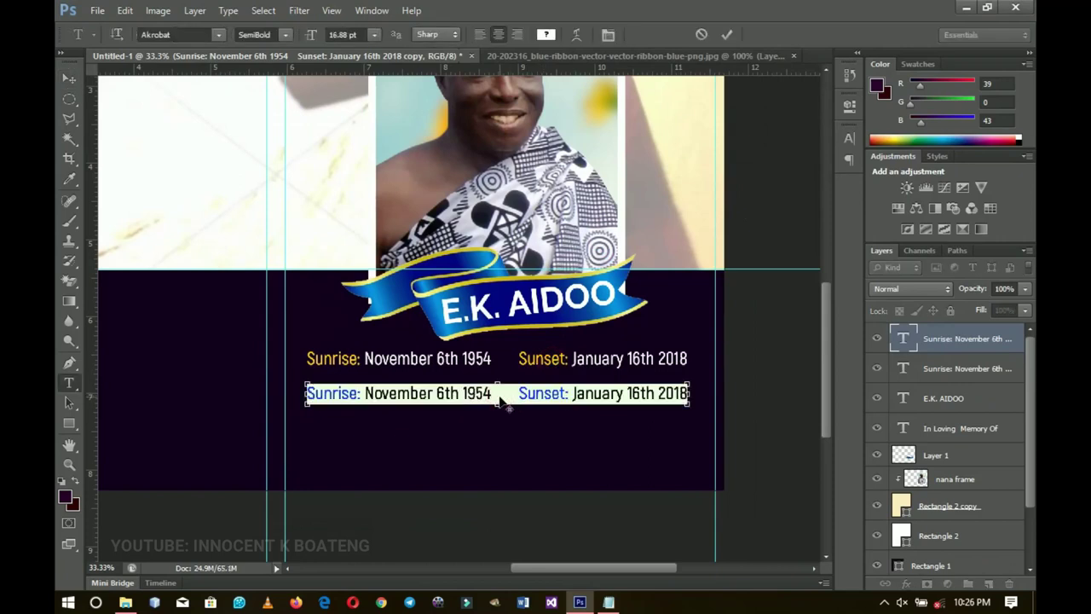
text(Funeral date and time here Church name will be here Location here)
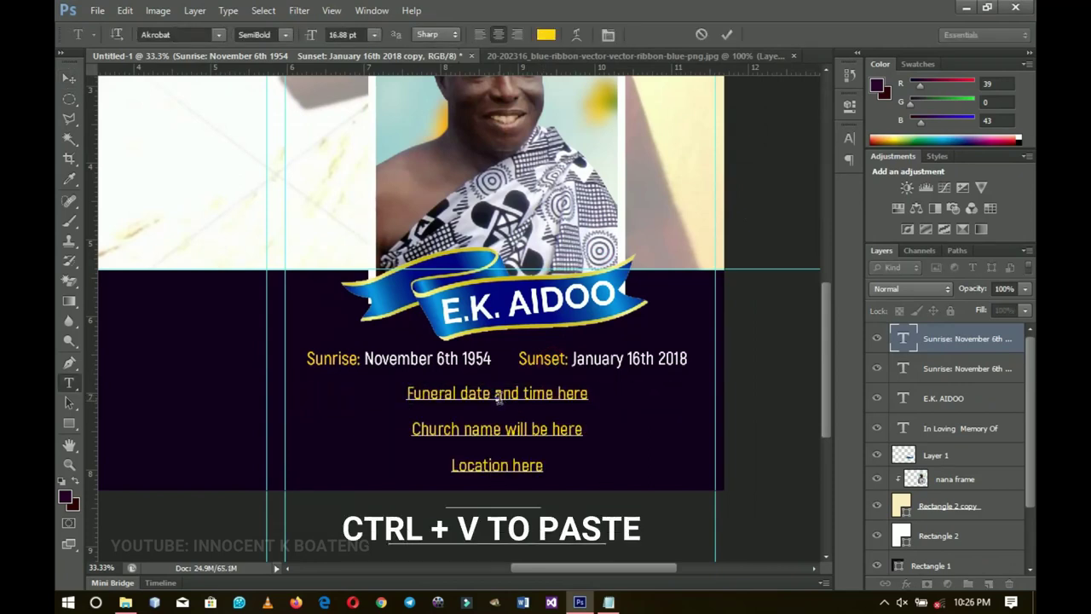
Set the leading of all the funeral details to 20 pt and their text colour to white.
key(ctrl+a)
click(607, 34)
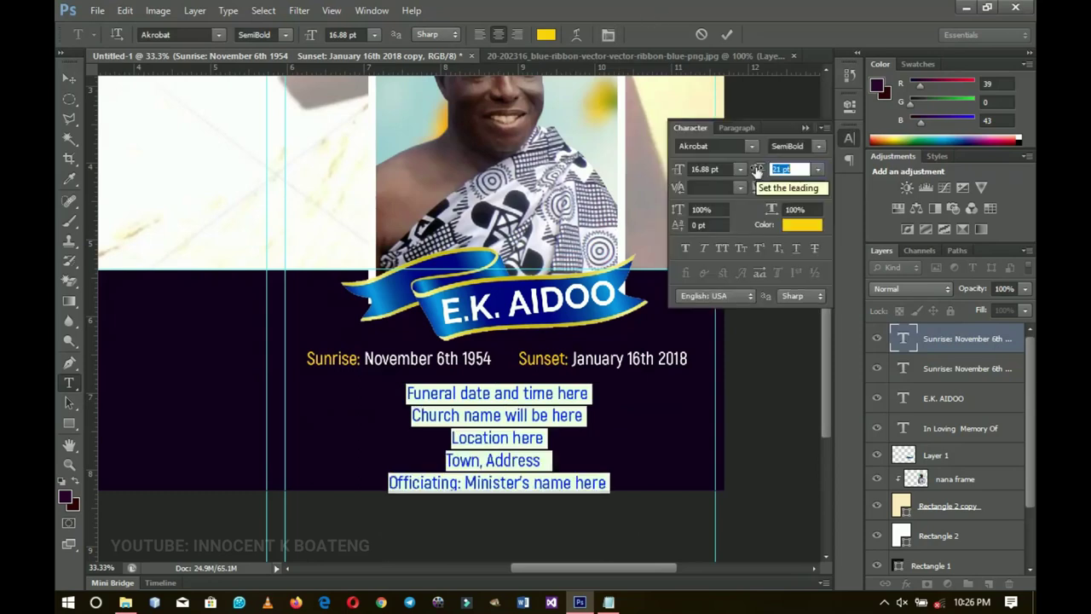
mouse_move(757, 169)
mouse_down()
mouse_move(770, 169)
mouse_move(756, 171)
mouse_up()
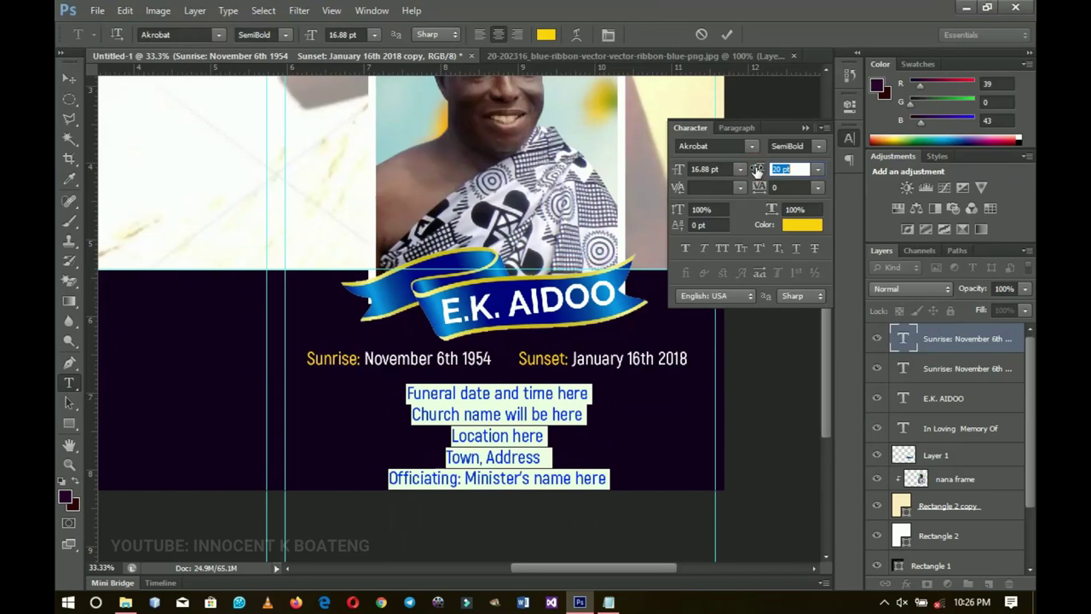
click(545, 34)
click(969, 244)
Copy the yellow hex code from the text colour of the "Sunrise:" label.
drag(342, 358, 360, 358)
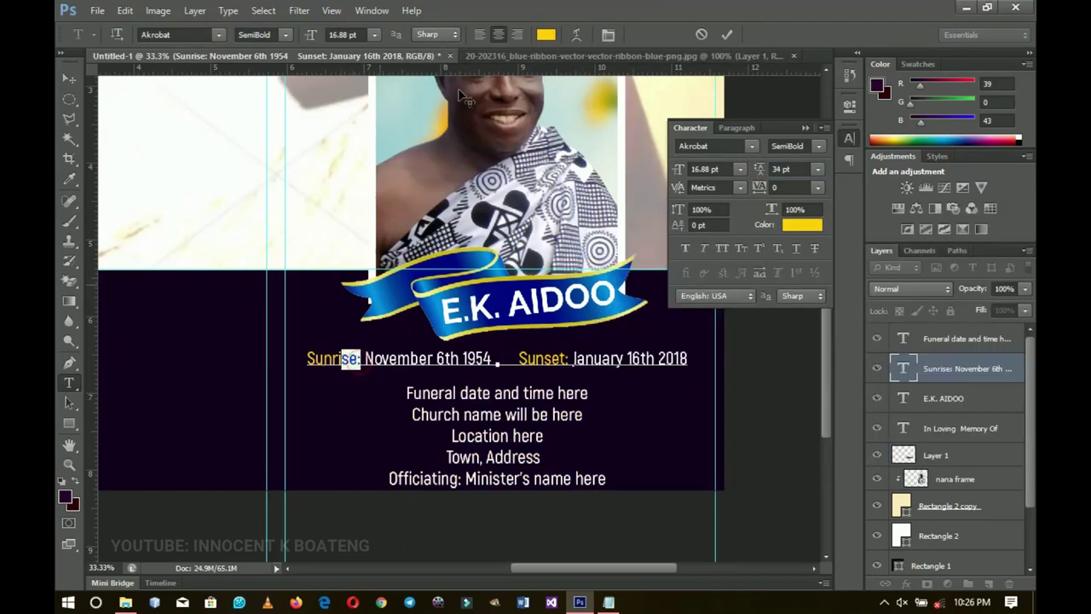
click(550, 34)
double_click(886, 463)
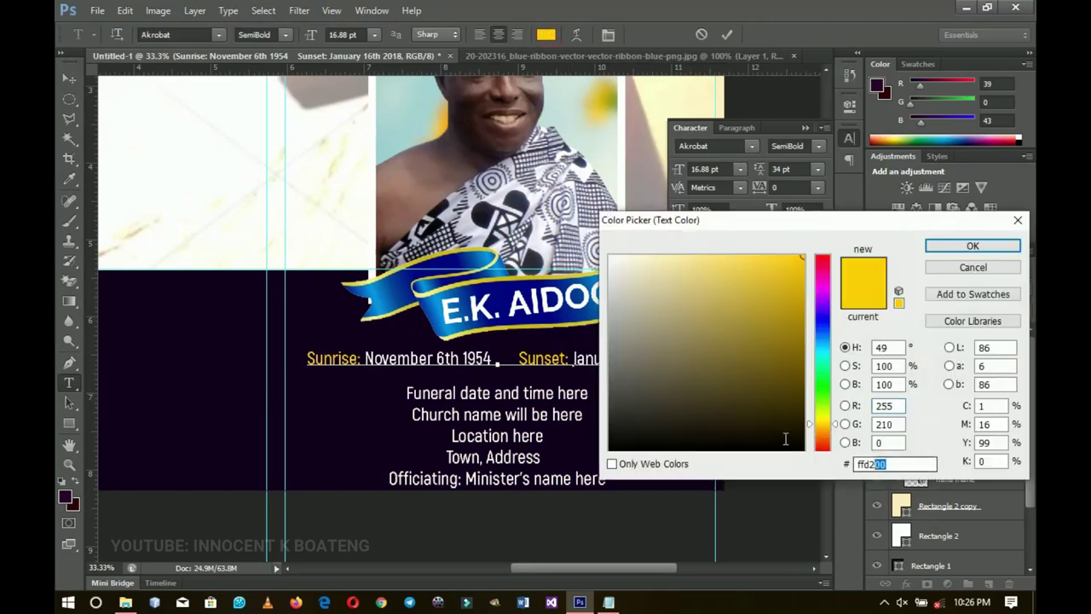
click(972, 245)
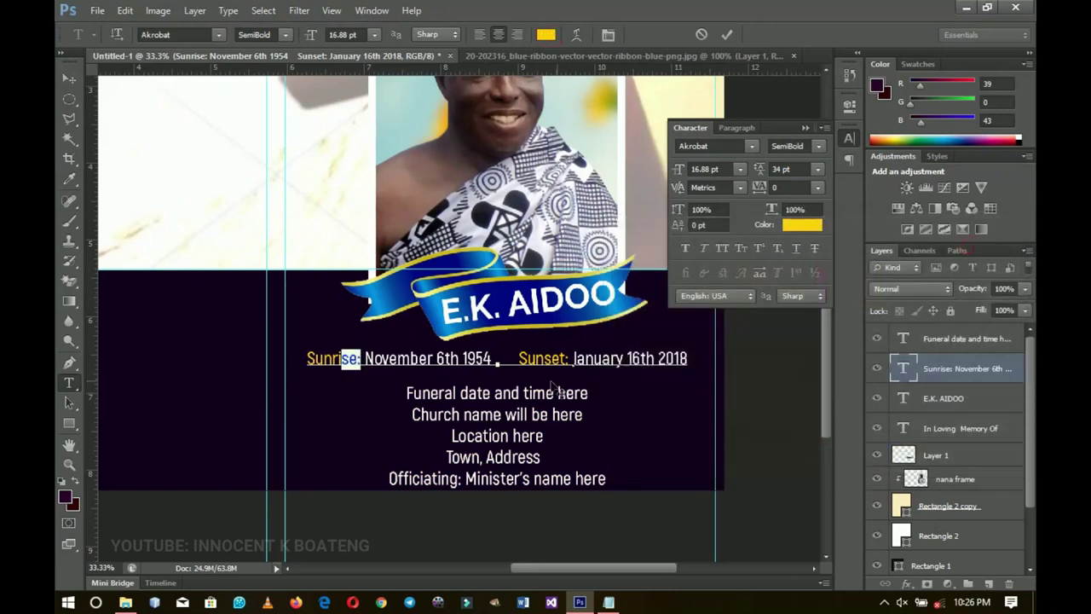
Set the text colour of the "Funeral date and time here" line to ffd200.
click(64, 79)
click(69, 383)
double_click(474, 392)
triple_click(468, 394)
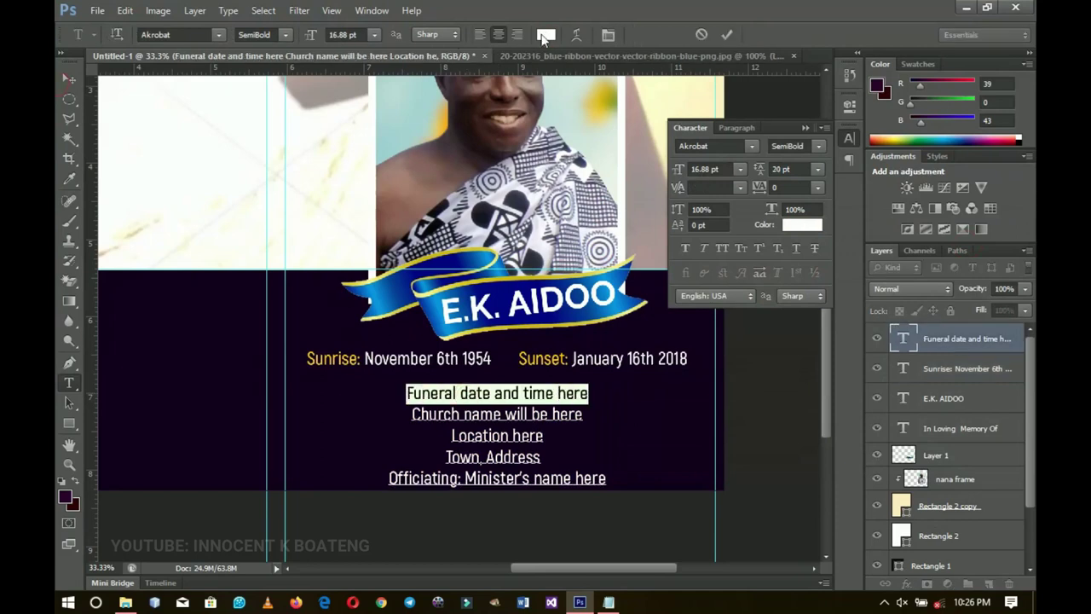
click(545, 35)
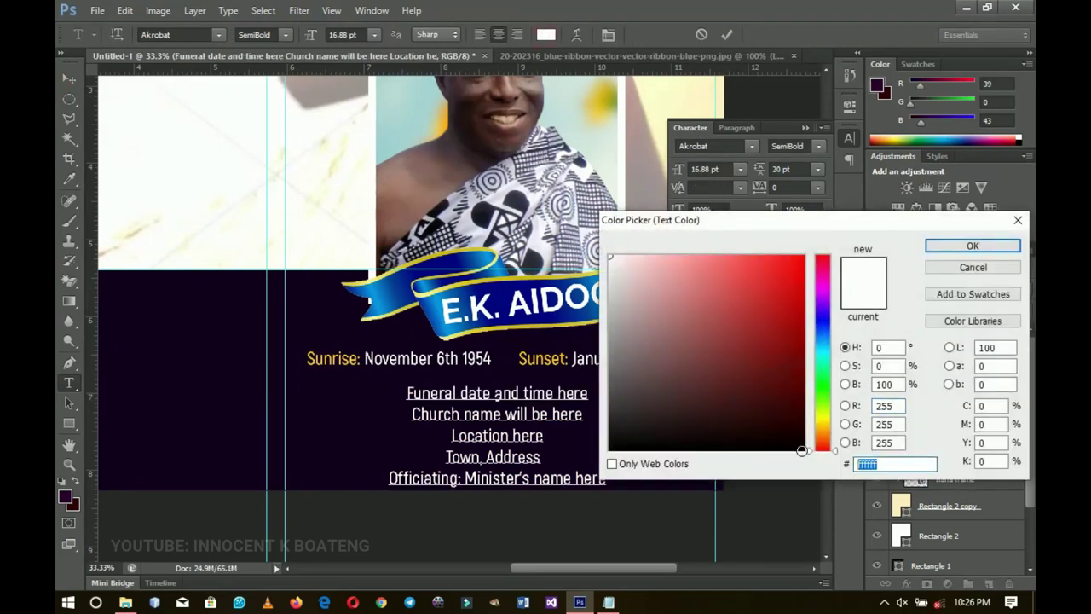
text(ffd200)
click(70, 78)
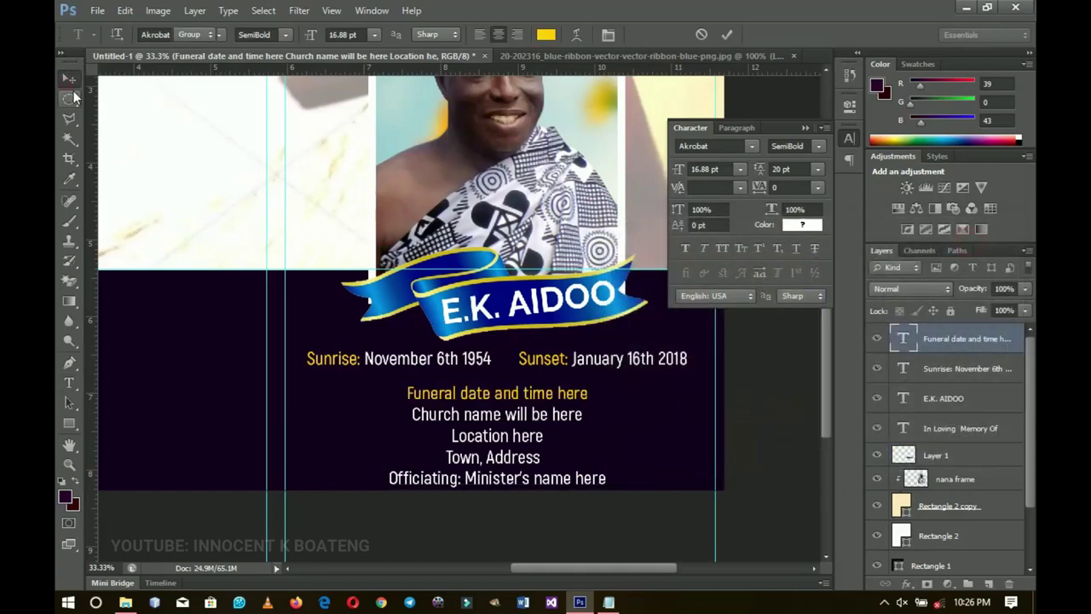
Scale the funeral details block down to about 13.72 pt text and move it slightly down below the dates line.
key(ctrl+t)
drag(605, 382, 559, 404)
key(Return)
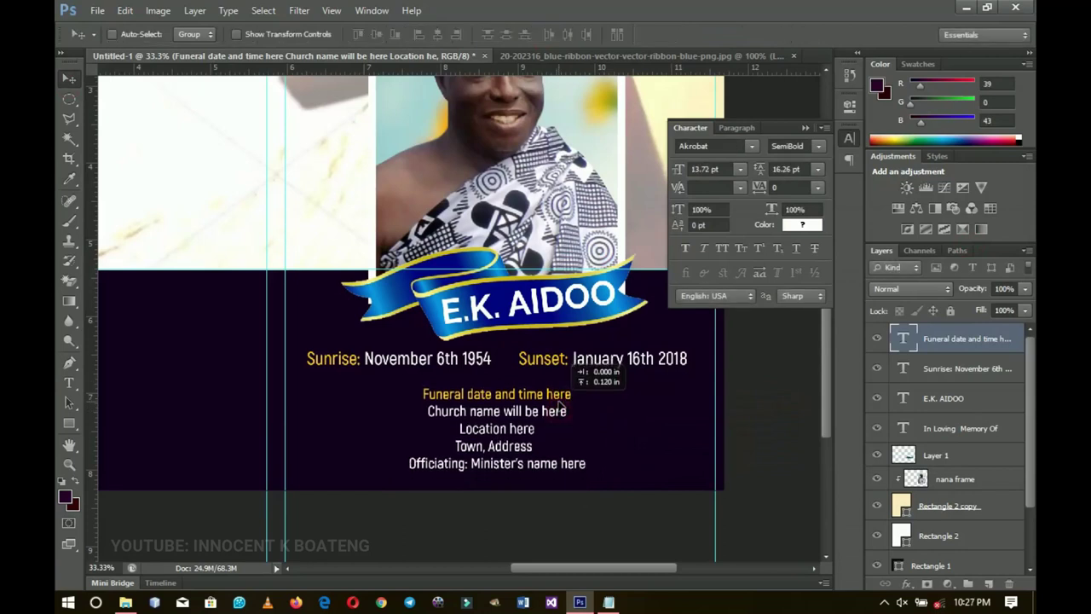
Set the text colour of the "Officiating: Minister's name here" line to ffd200.
key(t)
double_click(497, 465)
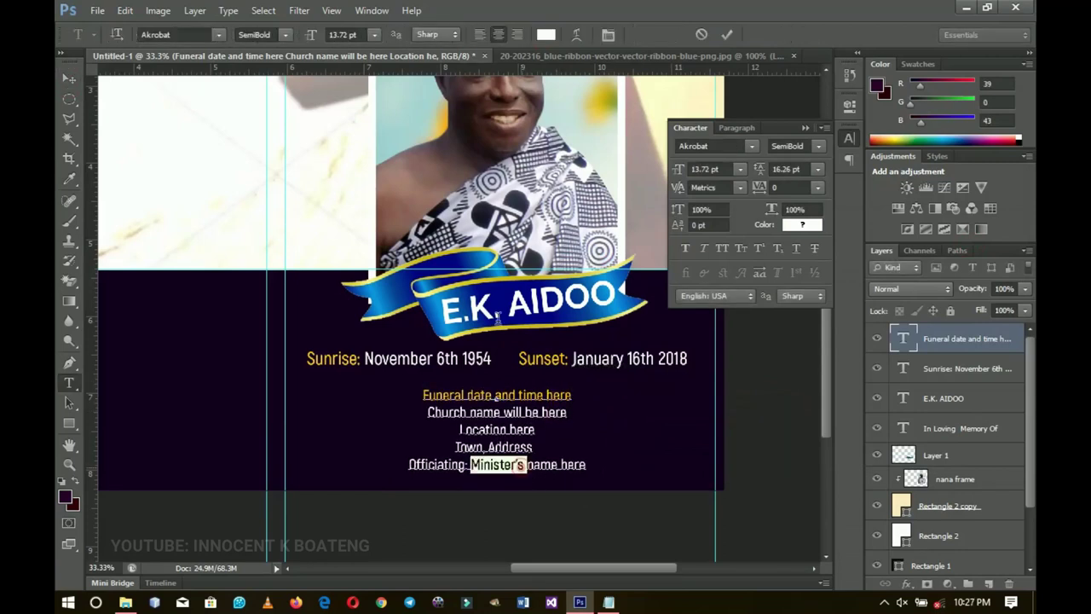
triple_click(497, 464)
click(546, 34)
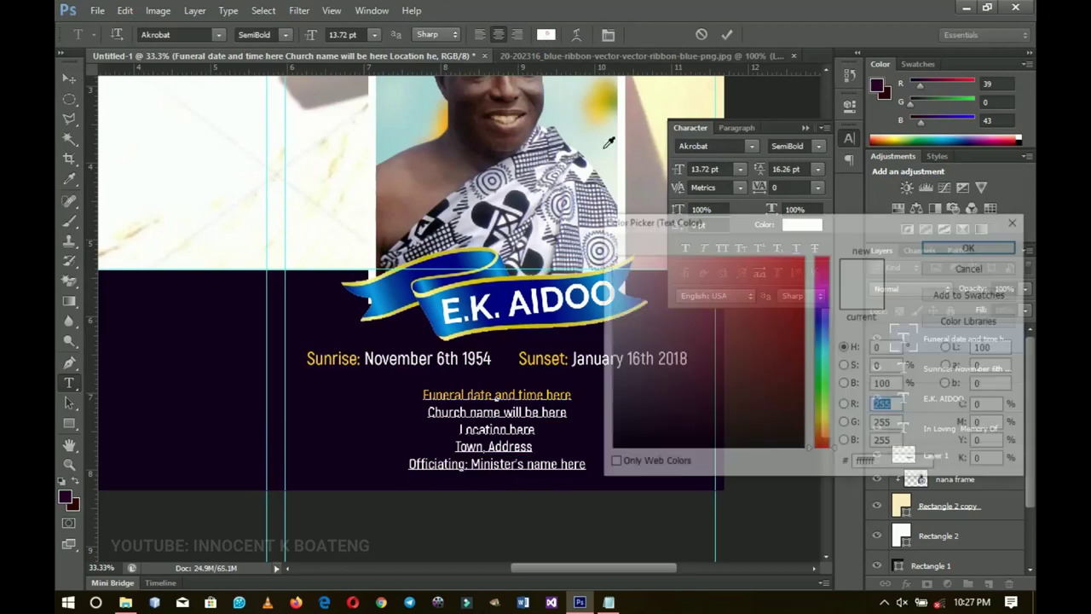
click(889, 460)
text(ffd200)
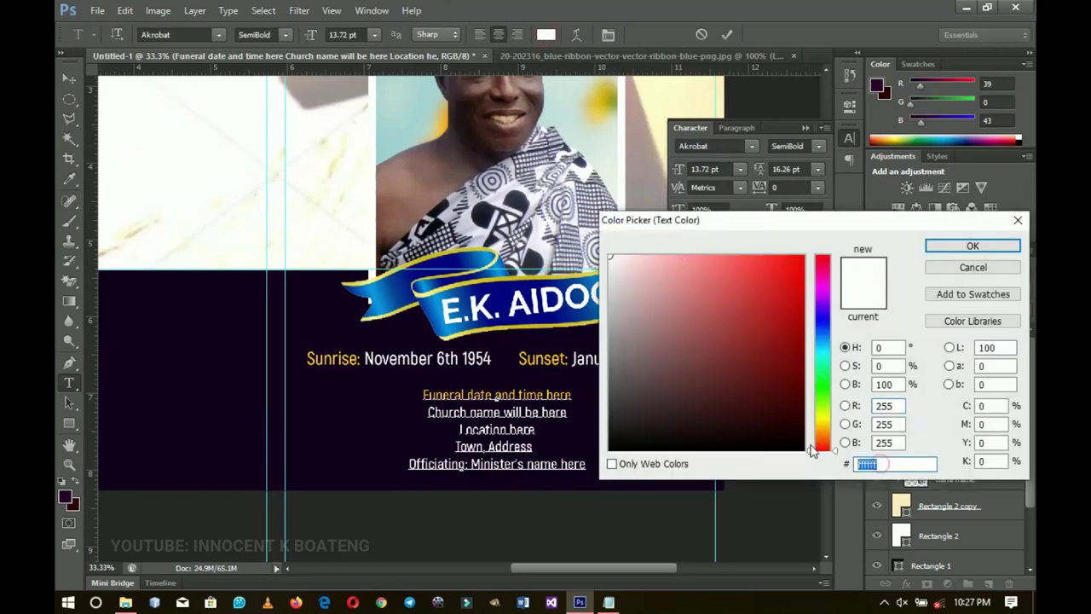
click(973, 246)
click(69, 78)
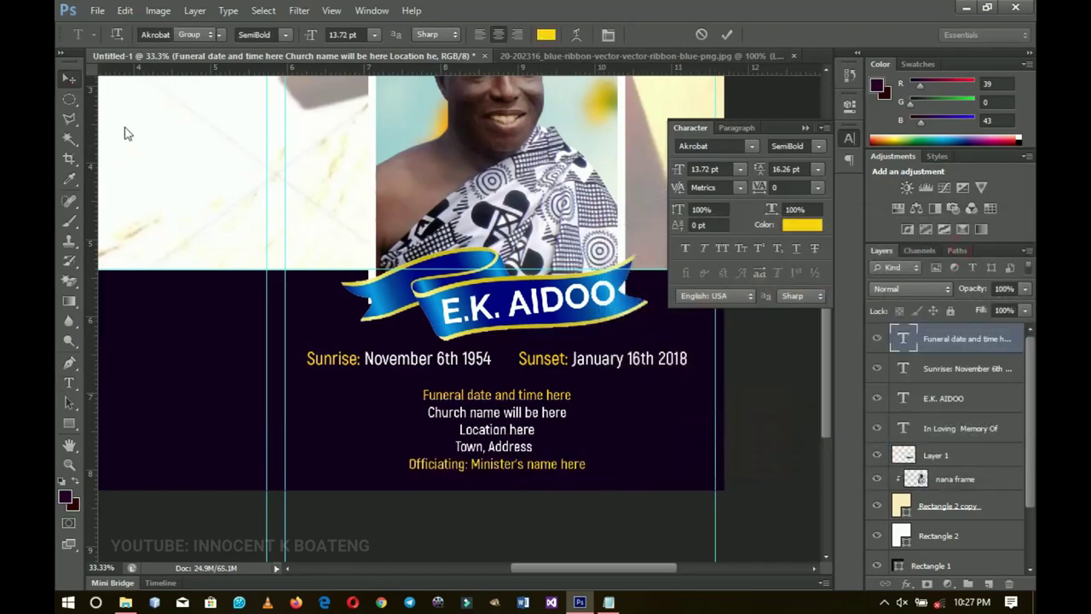
Hide the character settings to leave an unobstructed view of the whole card.
key(z)
alt+click(564, 318)
alt+click(563, 318)
alt+click(563, 318)
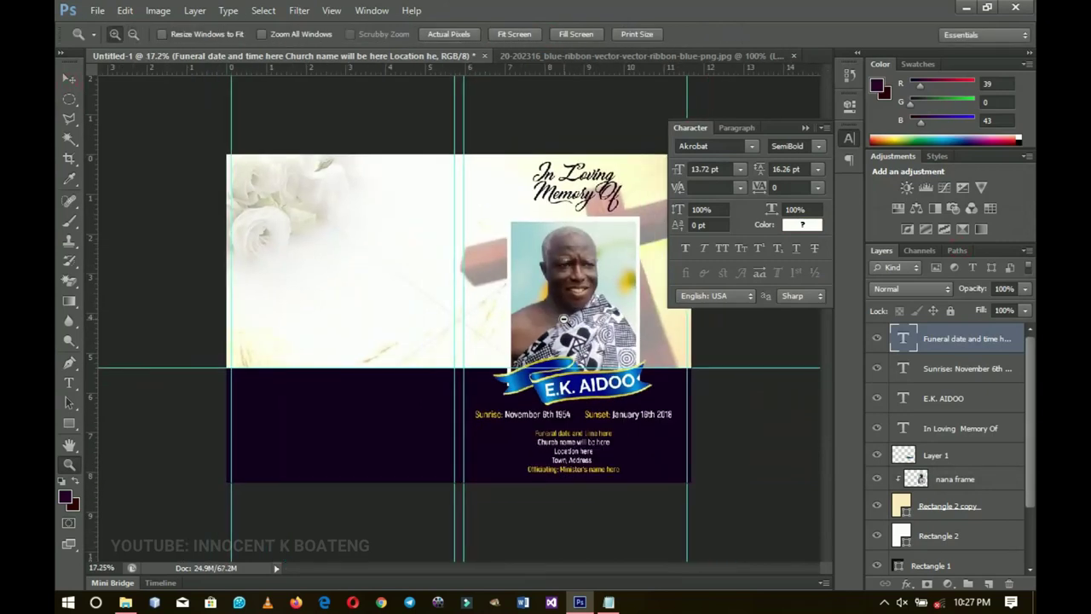
click(806, 129)
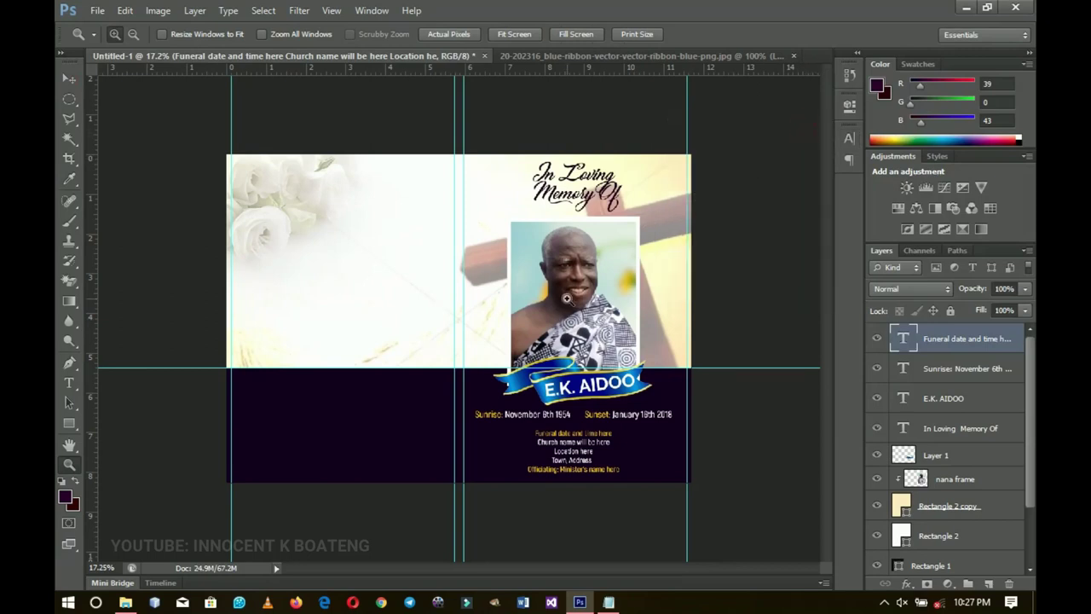
click(67, 79)
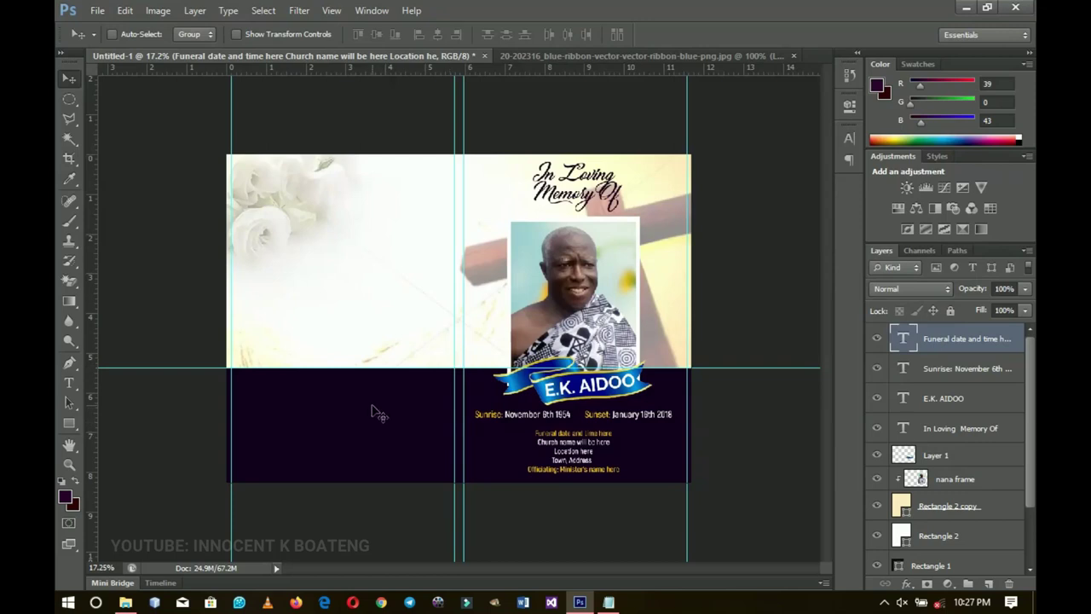
Add the heading "Poem" over the white roses in the Lovely Home font at 48.88 pt.
click(69, 383)
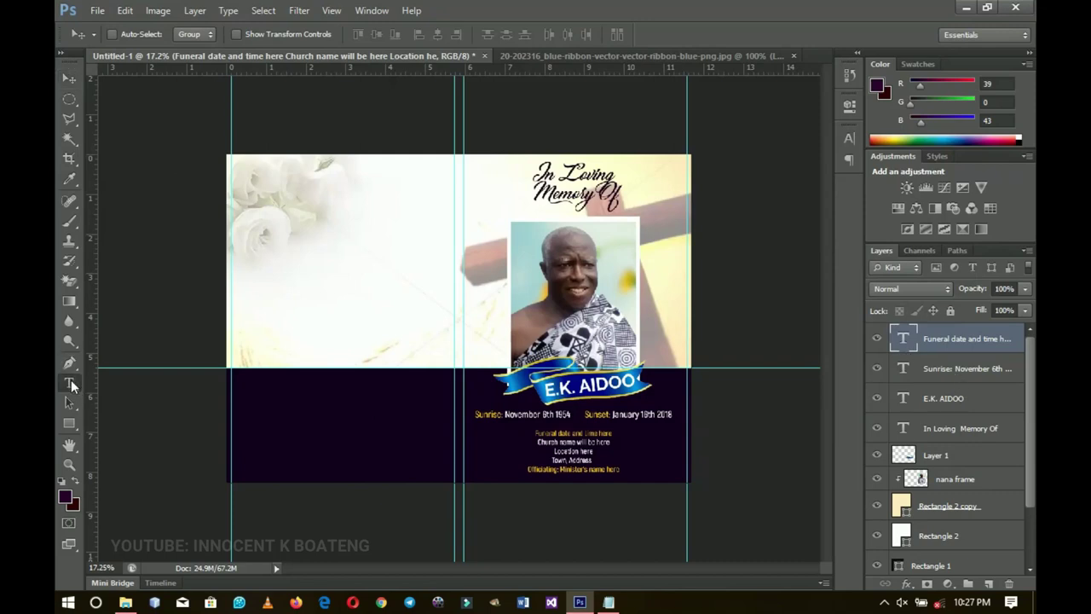
click(276, 201)
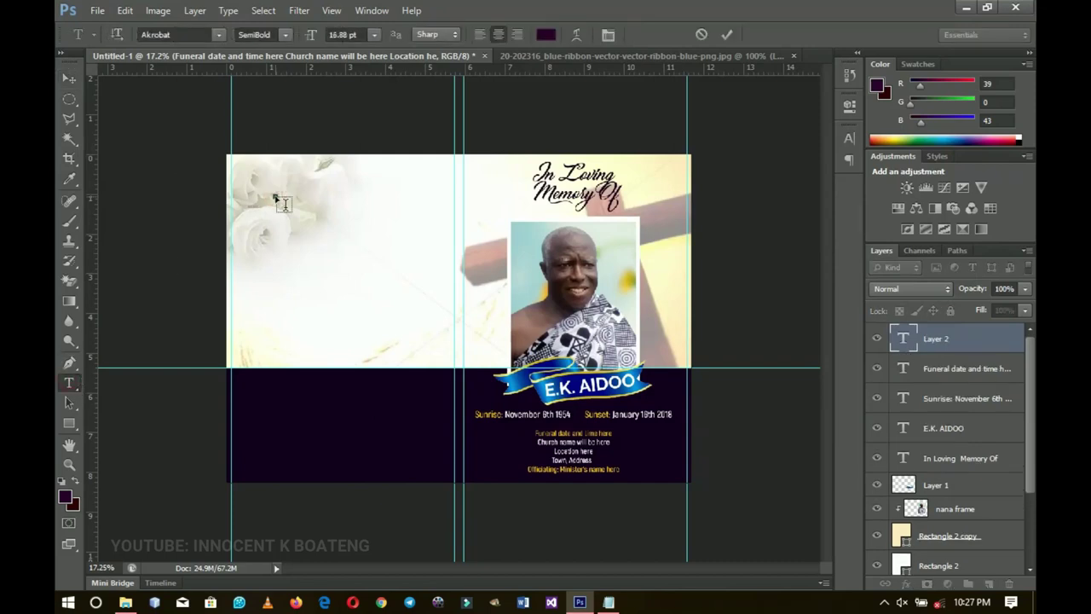
text(Psalm)
key(ctrl+a)
drag(321, 41, 338, 38)
click(203, 34)
text(Lovely Home)
key(Return)
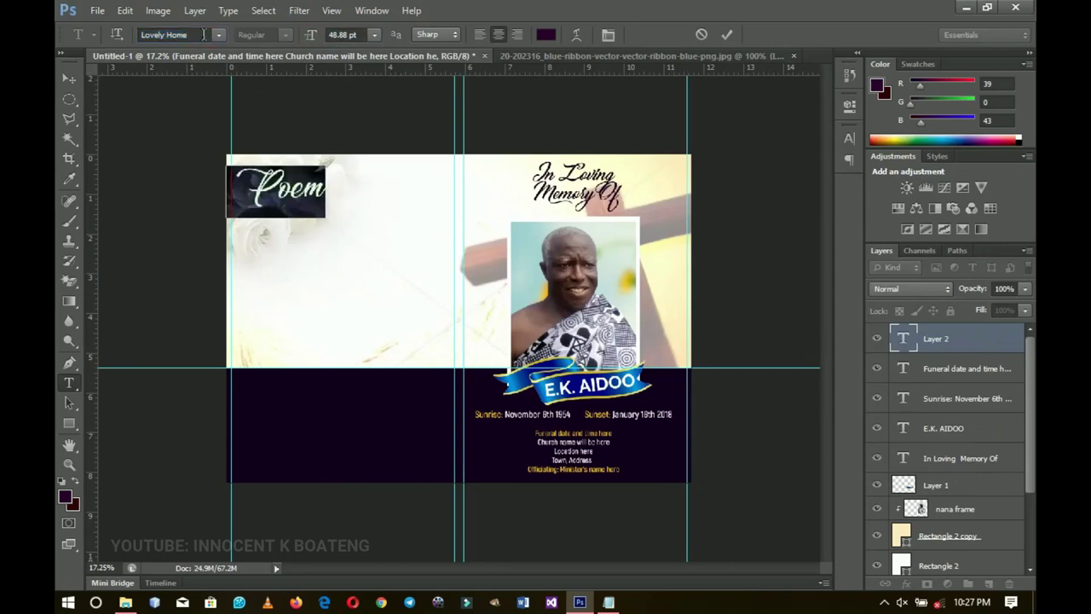
click(69, 78)
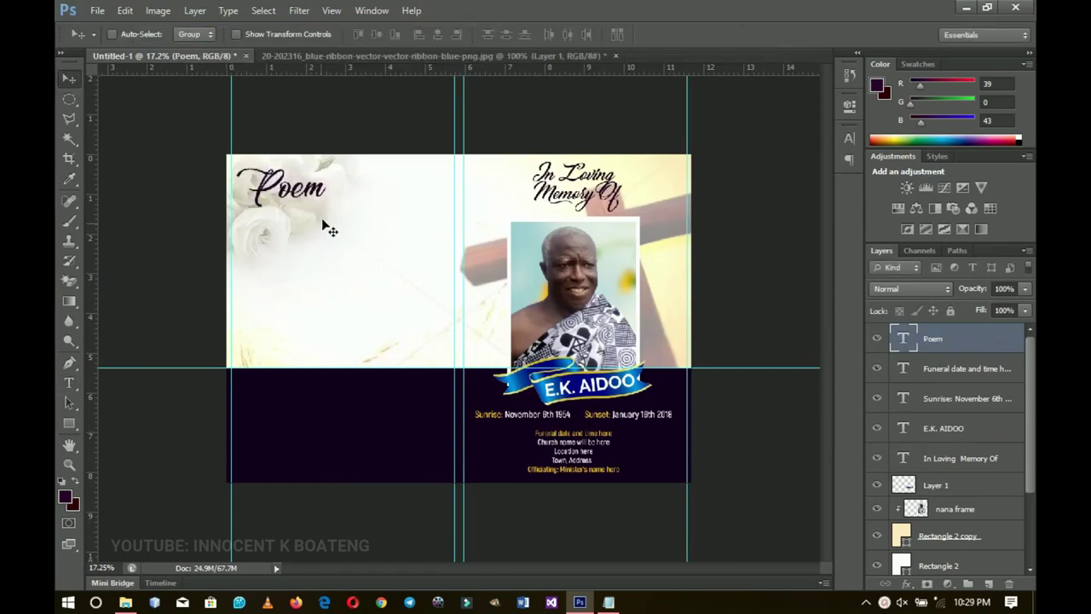
Copy the poem's first stanza, from "I cannot say" to "the glad return –", in Notepad and return to the Photoshop card.
click(609, 602)
click(415, 271)
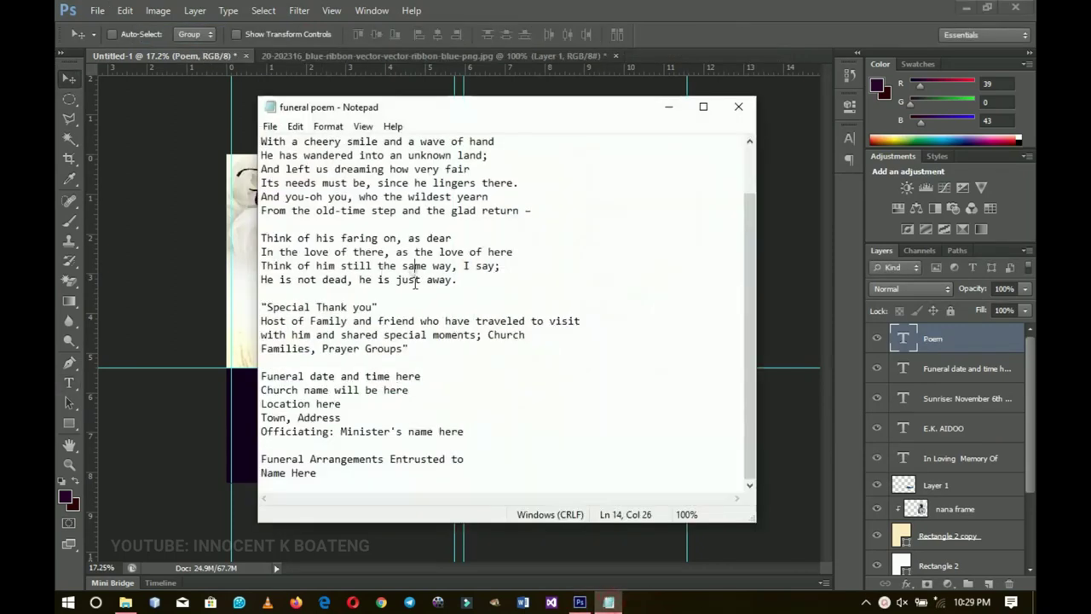
scroll(415, 271, up, 2)
drag(263, 162, 554, 273)
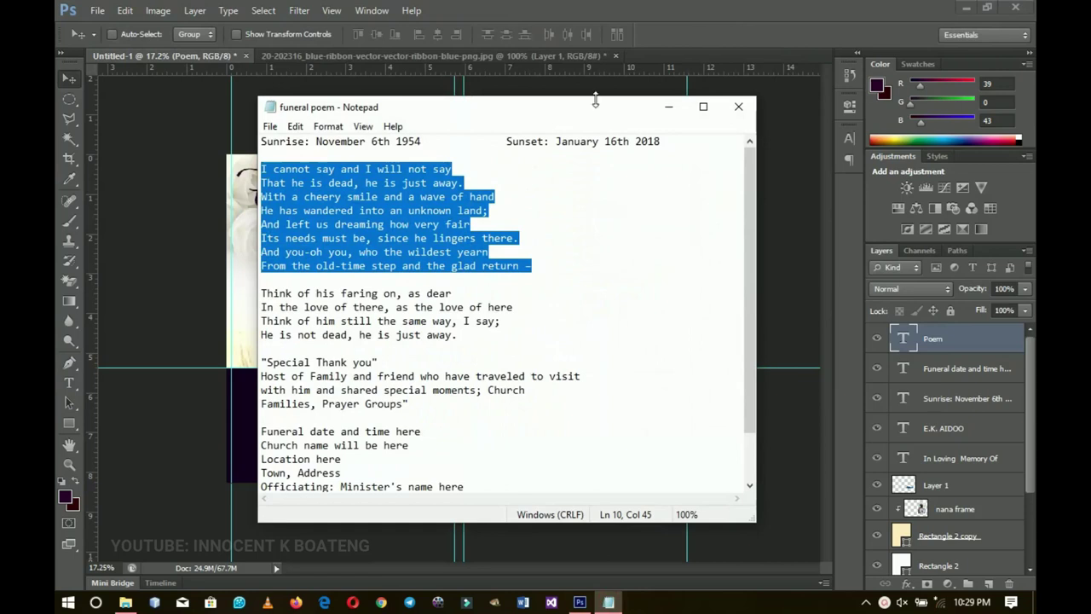
click(668, 106)
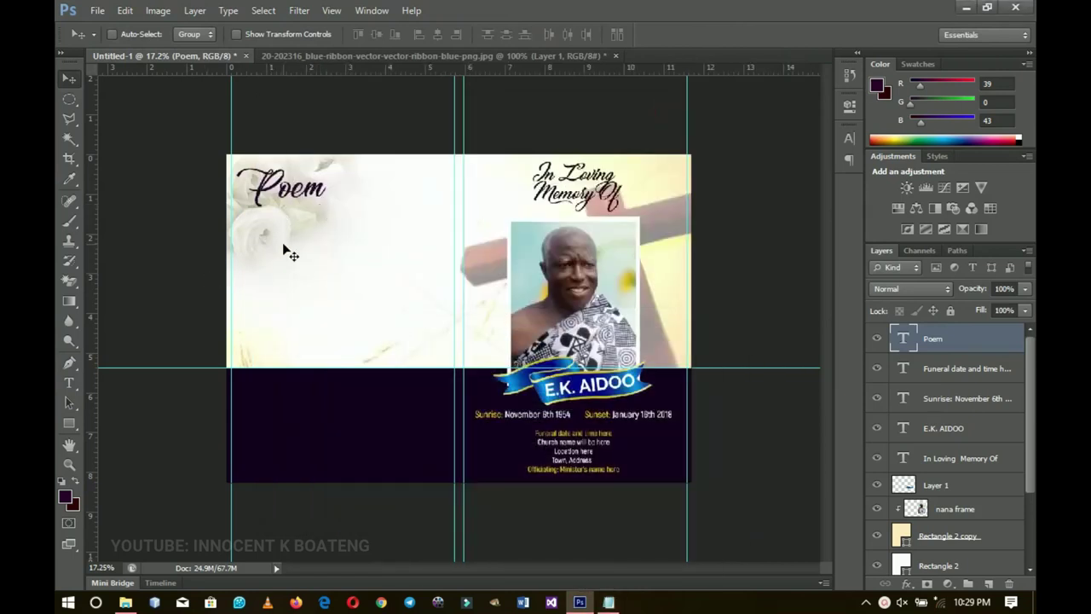
Start a new text layer below the "Poem" heading in Raleway Medium Italic.
key(ctrl+plus)
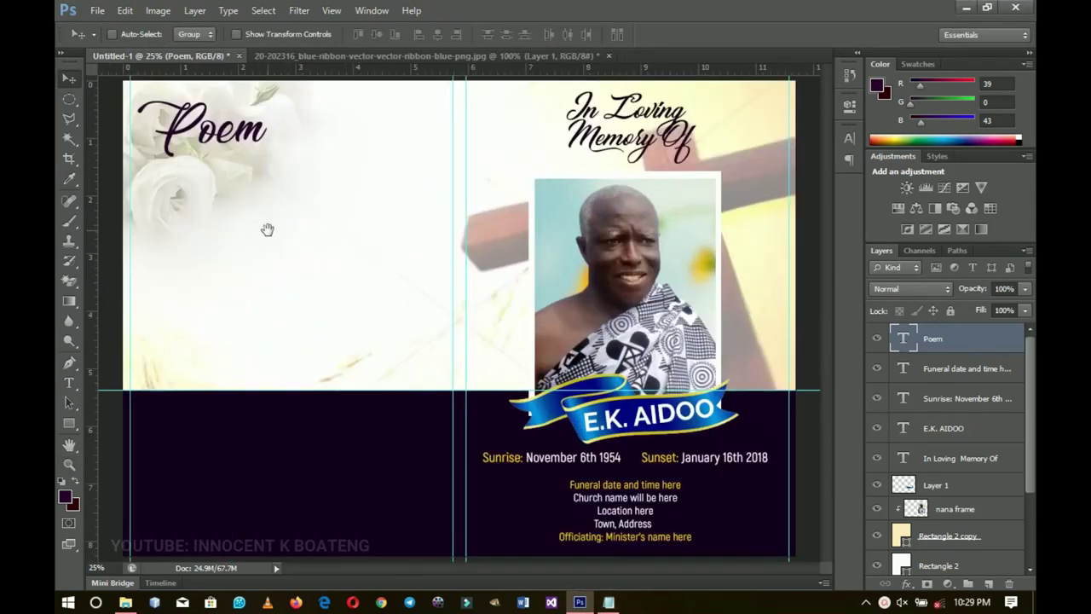
key(ctrl+plus)
drag(487, 312, 421, 285)
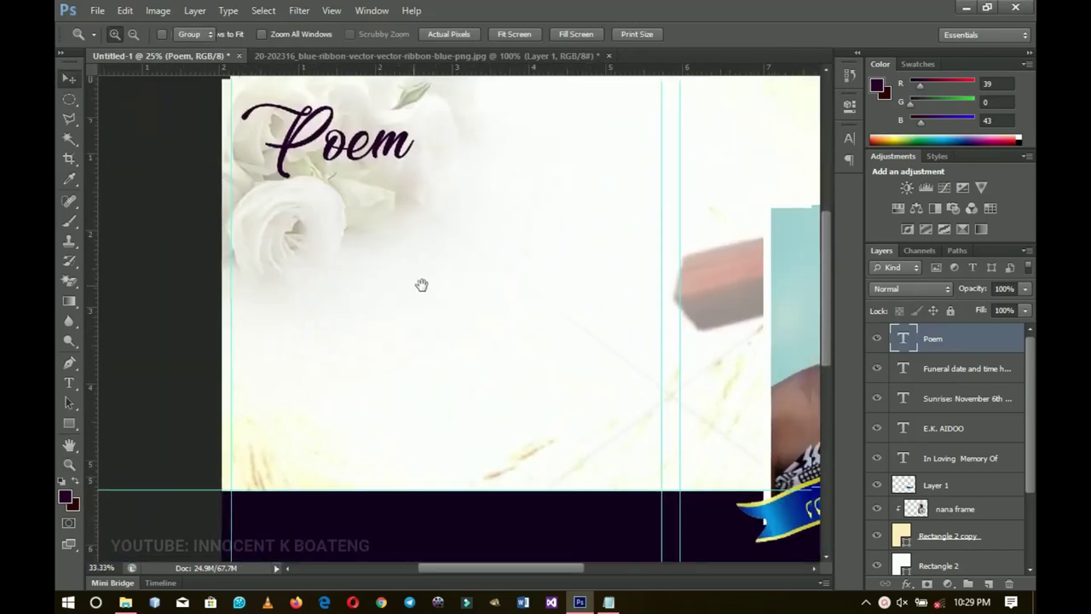
click(70, 383)
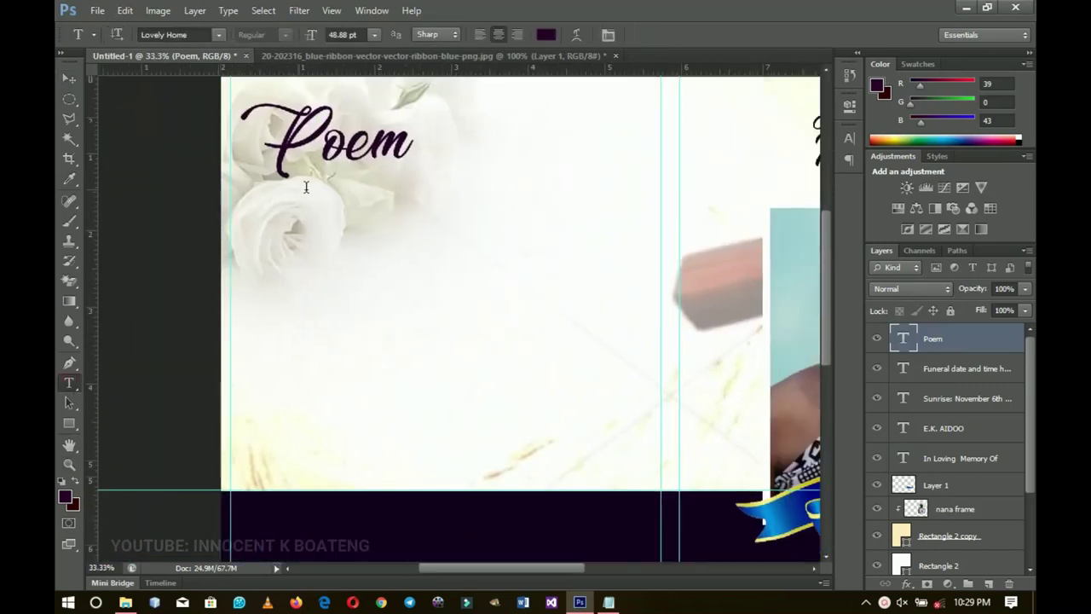
click(260, 217)
click(195, 34)
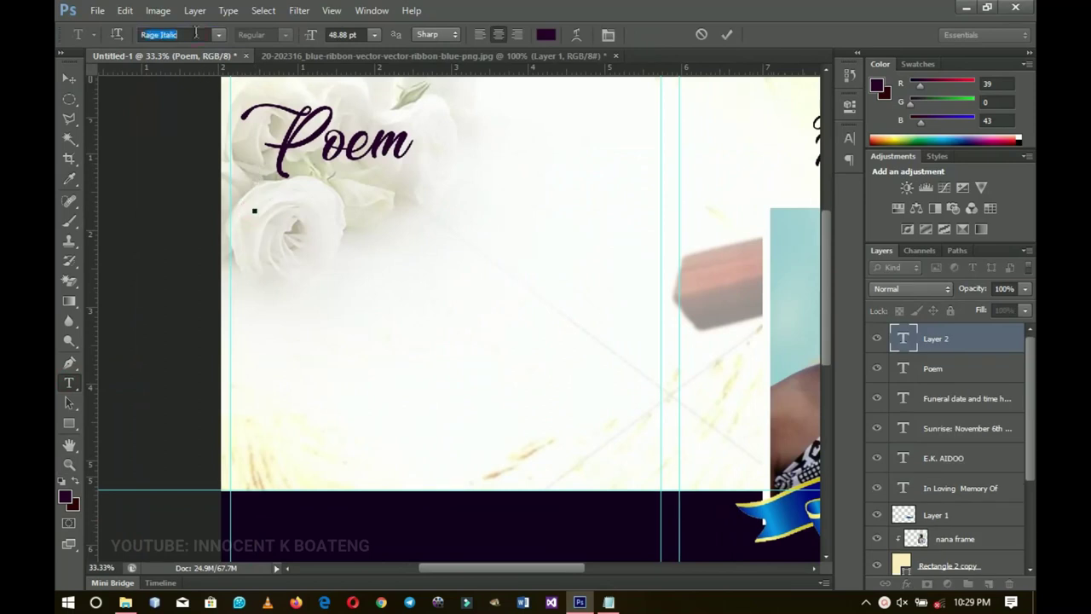
text(Ral)
key(Return)
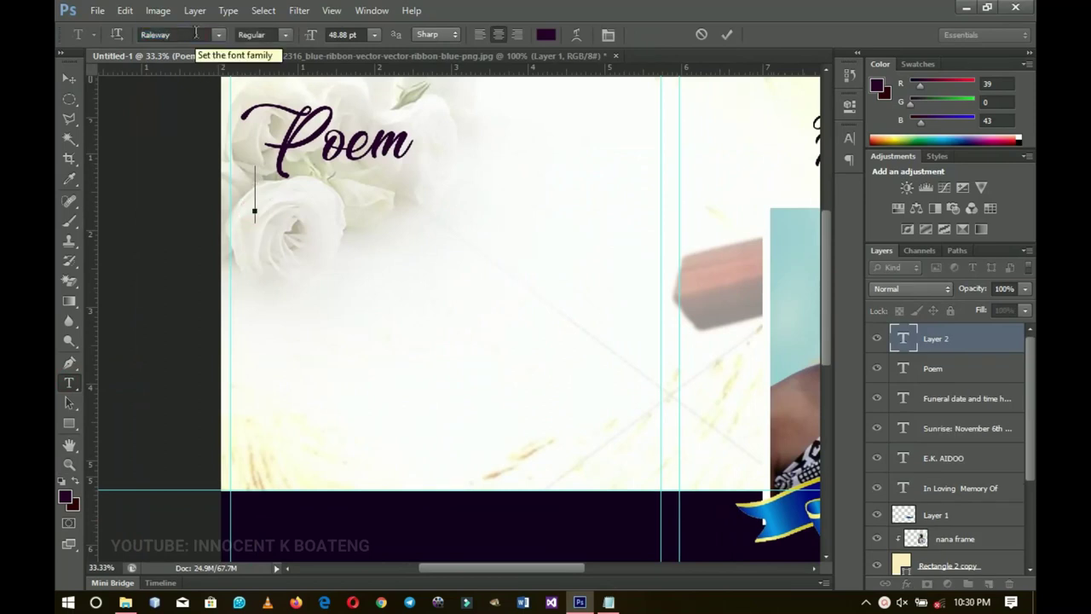
click(285, 34)
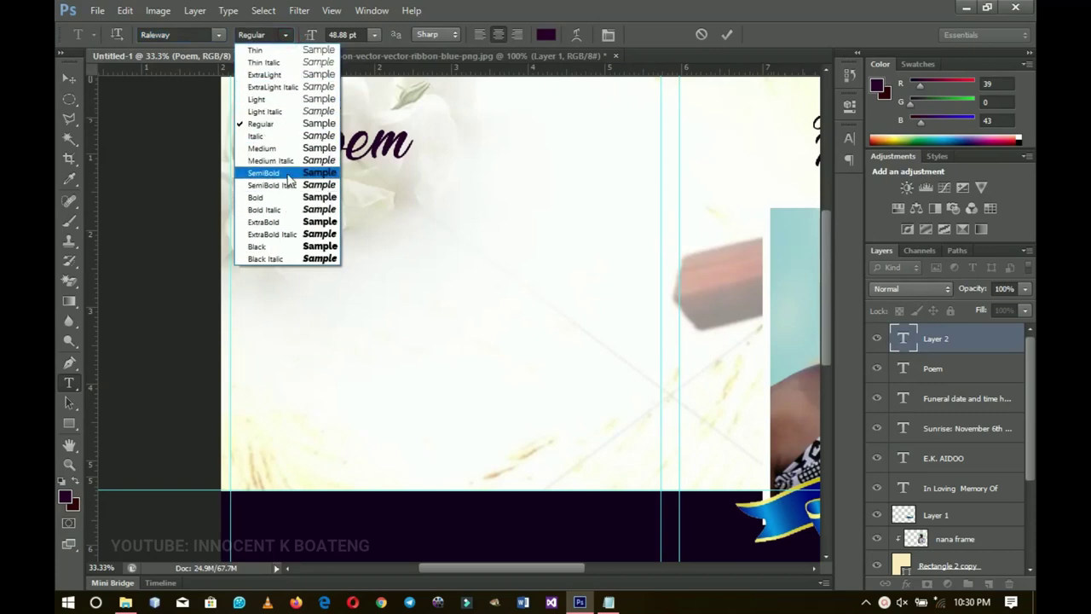
click(288, 161)
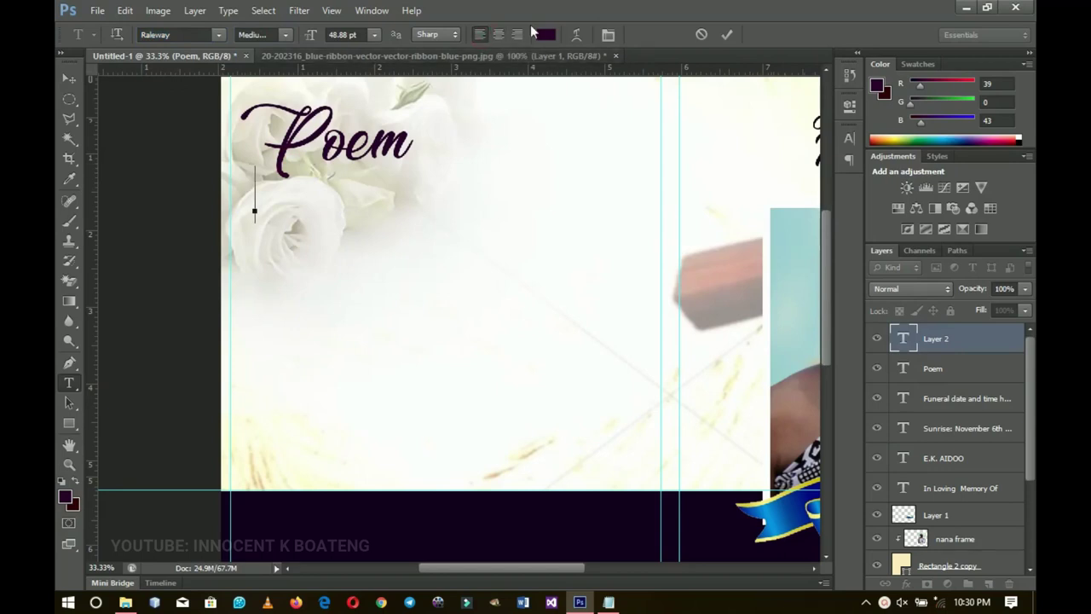
Paste the copied first stanza into the new text layer and set its font size to 14.88 pt.
drag(312, 37, 301, 34)
text(I cannot say and I will not say That he is dead. he is just away. With a cheery smile and a wave of hand He has wandered into an unknown land; And left us dreaming how very fair Its needs must be, since he lingers there. And you-oh you, who the wildest yearn From the old-time step and the glad return –)
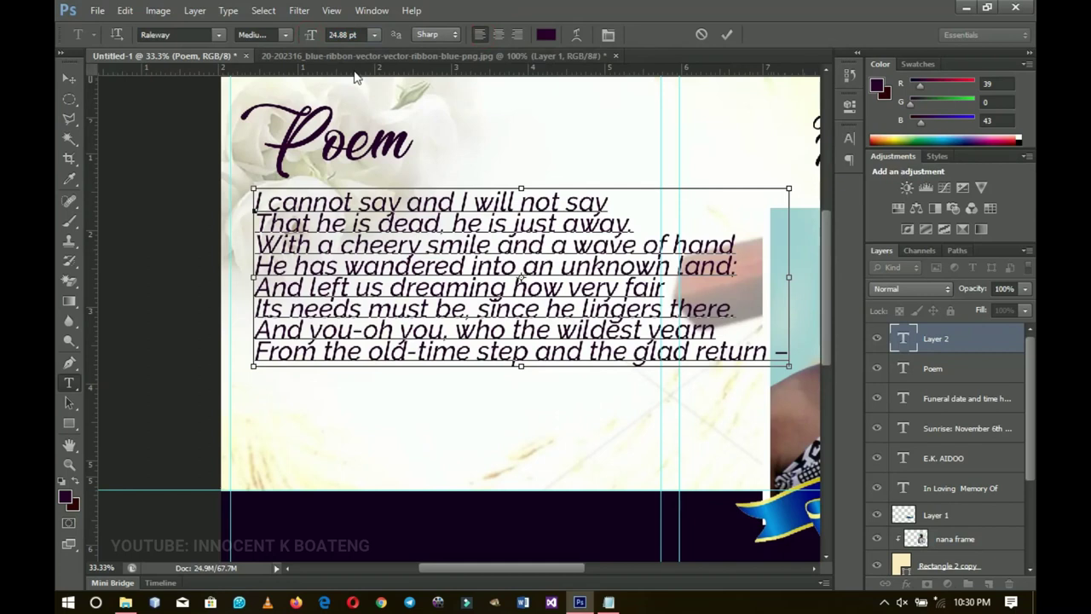
key(ctrl+a)
drag(310, 36, 308, 36)
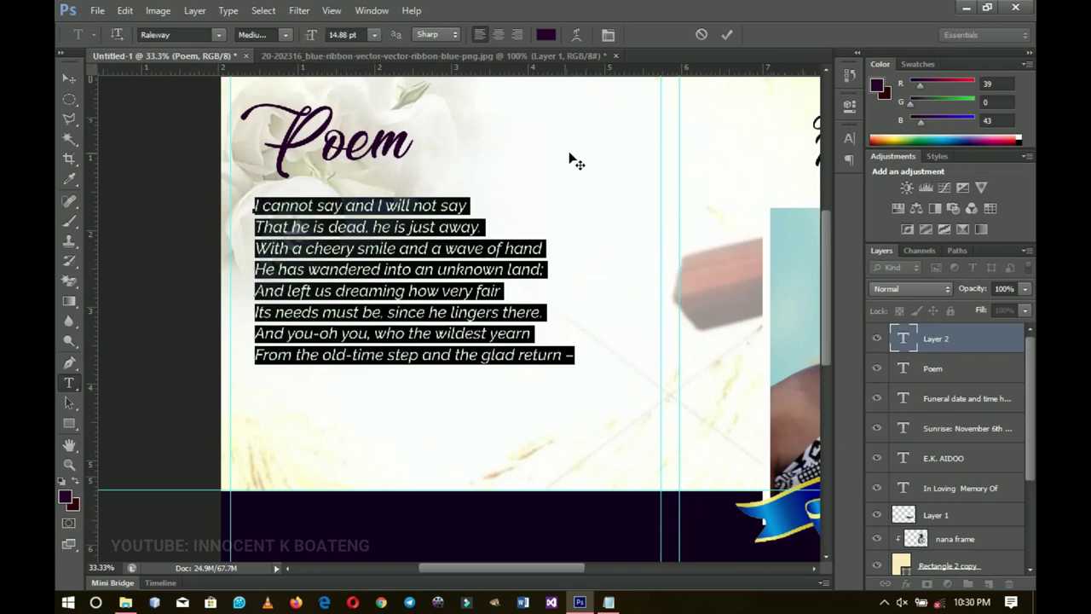
Centre-align the stanza and move it back onto the card's left half, below the "Poem" heading.
click(498, 36)
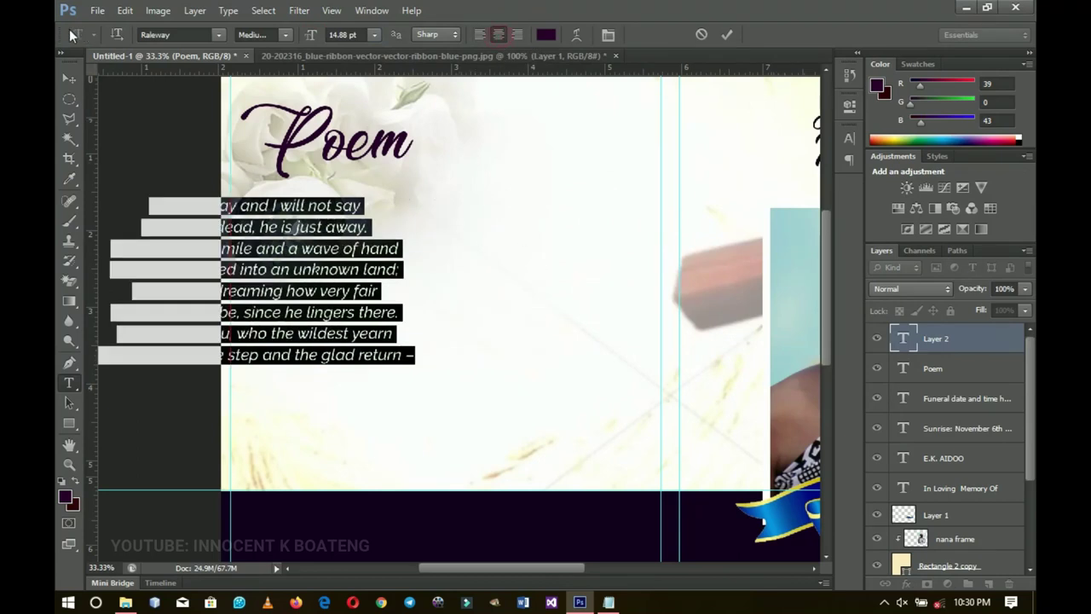
click(69, 78)
drag(367, 230, 542, 228)
Move the "Poem" heading so it is centred above the stanza, and shift the stanza up closer to it.
scroll(375, 271, up, 3)
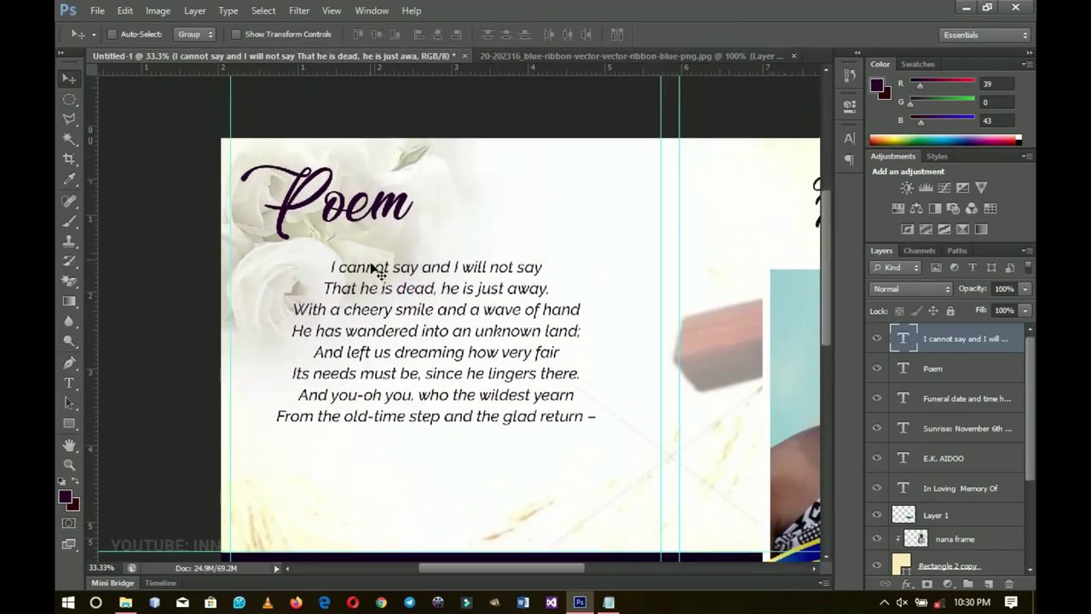
right_click(365, 201)
click(422, 211)
drag(424, 211, 550, 197)
right_click(473, 315)
click(488, 327)
drag(490, 338, 491, 318)
scroll(492, 318, down, 1)
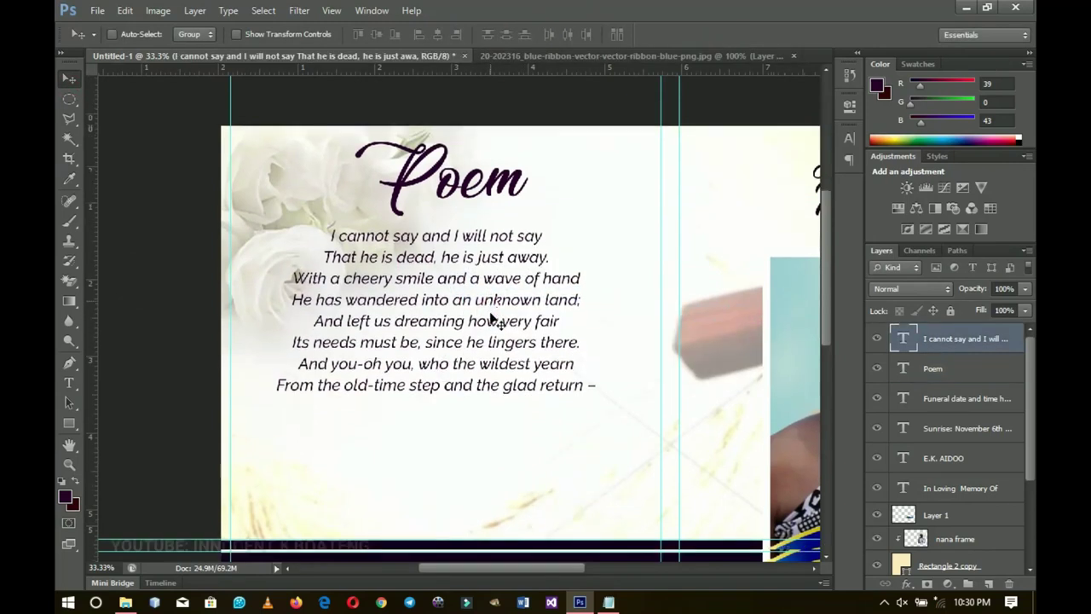
Copy the poem's second stanza, from "Think of his faring on" to "he is just away.", in Notepad and return to the Photoshop card.
scroll(492, 318, down, 5)
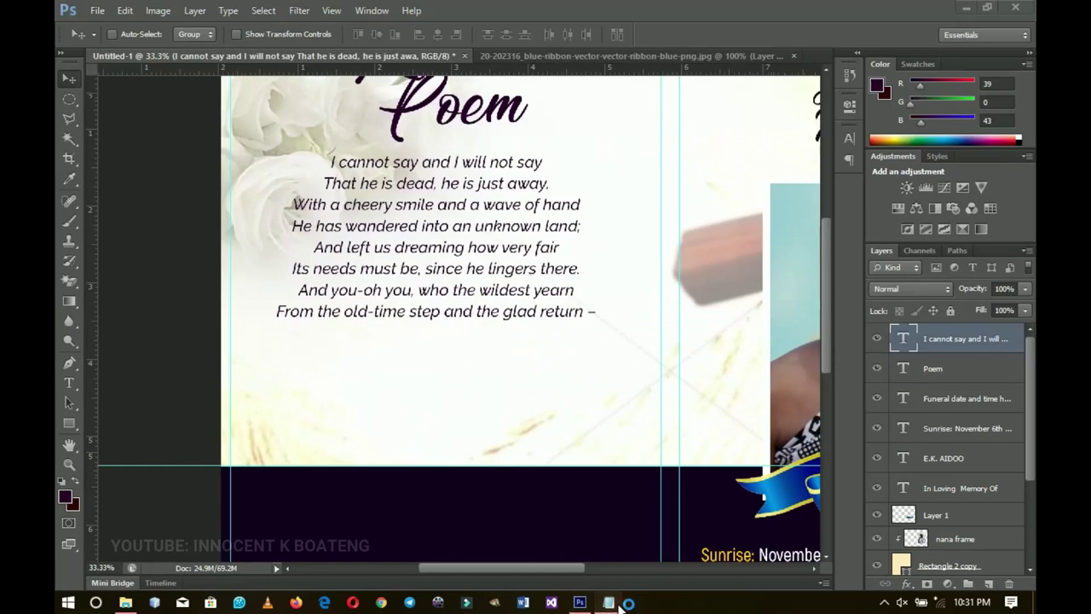
click(609, 602)
click(296, 293)
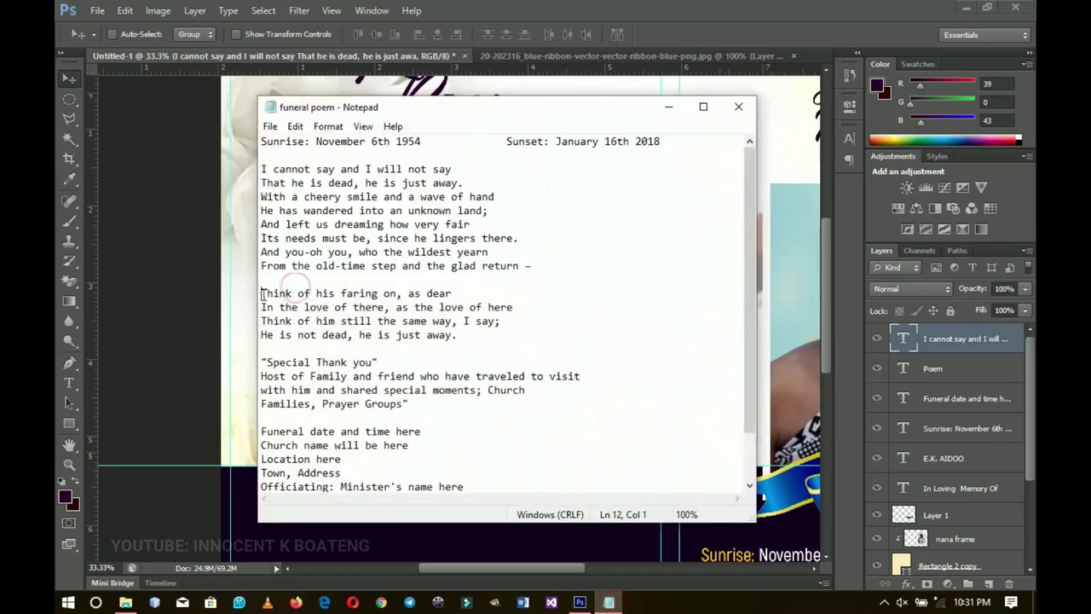
drag(261, 293, 540, 353)
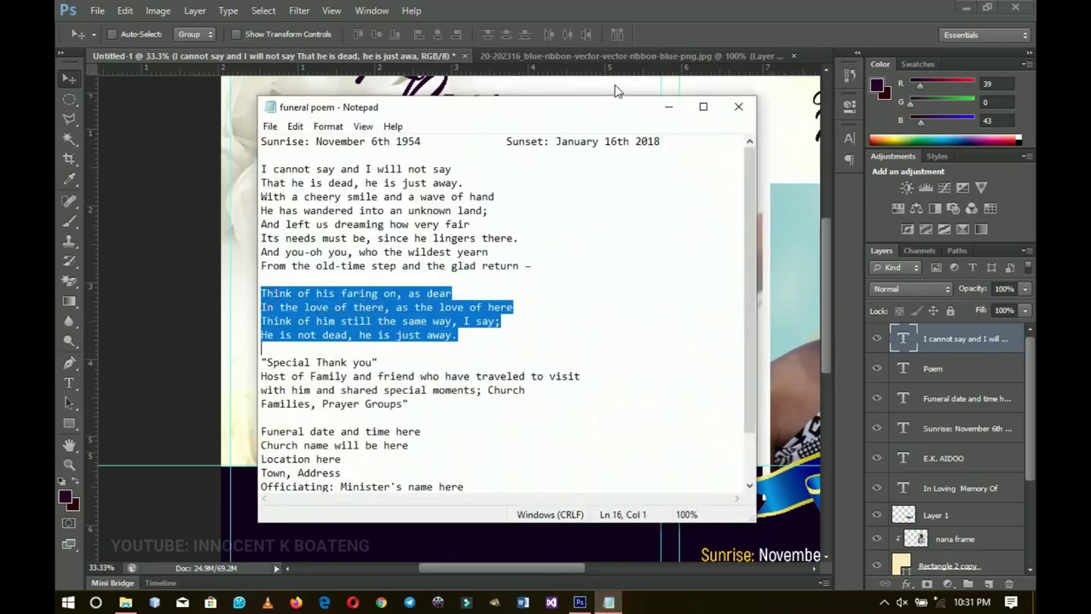
click(668, 107)
Paste the second stanza on a new line after "From the old-time step and the glad return –" in the poem text.
key(t)
click(596, 312)
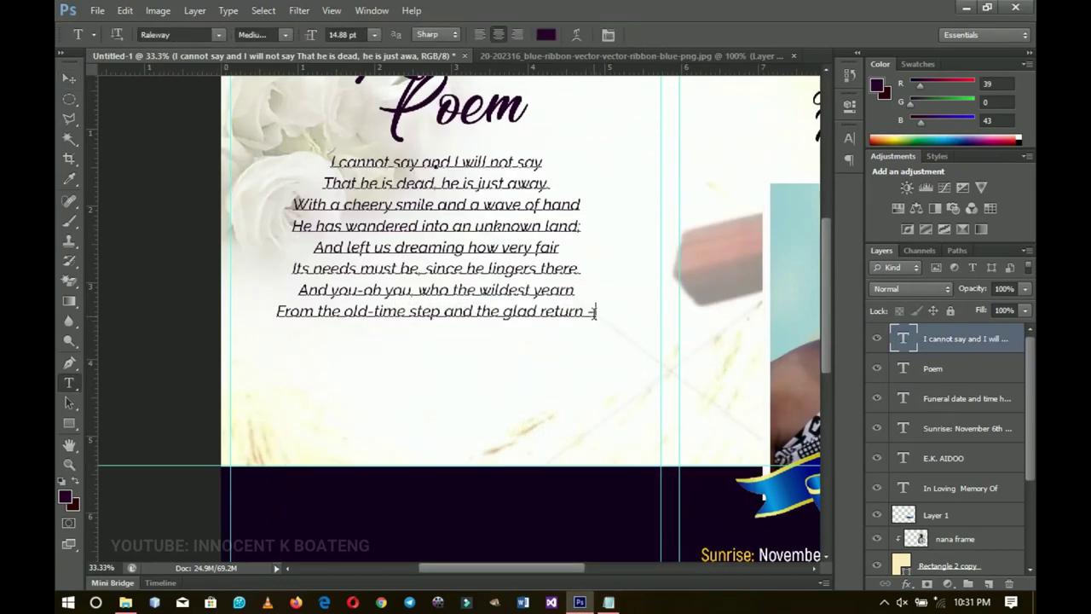
key(Return)
text(Think of his faring on, as dear In the love of there, as the love of here Think of him still the same way, I say: He is not dead, he is just away.)
click(69, 79)
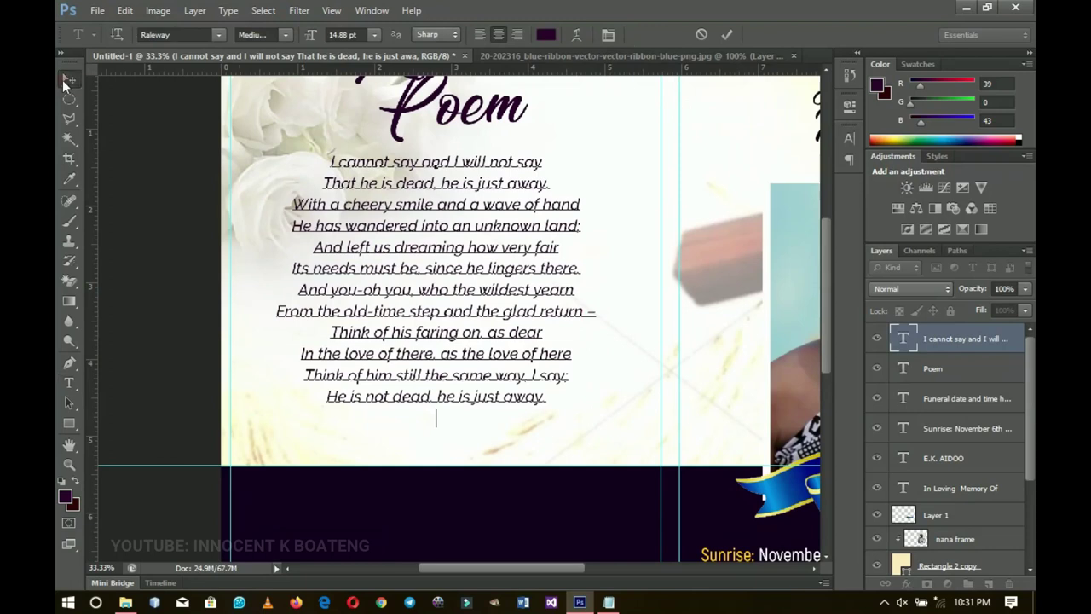
Duplicate the "Poem" heading and move the copy down onto the dark band below the poem.
scroll(410, 271, up, 2)
key(z)
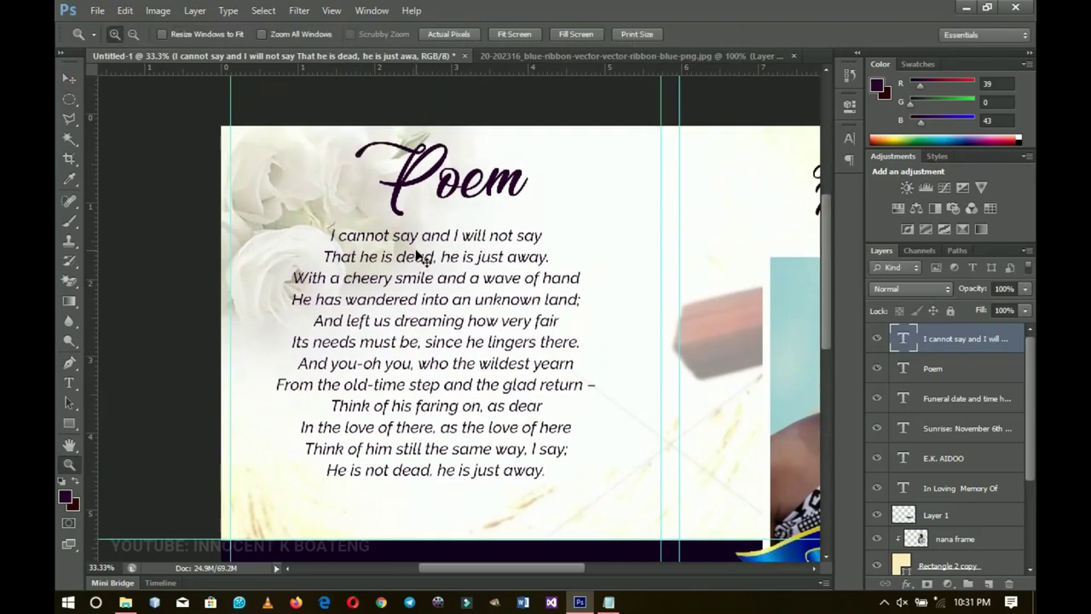
alt+click(416, 251)
scroll(379, 251, up, 1)
key(v)
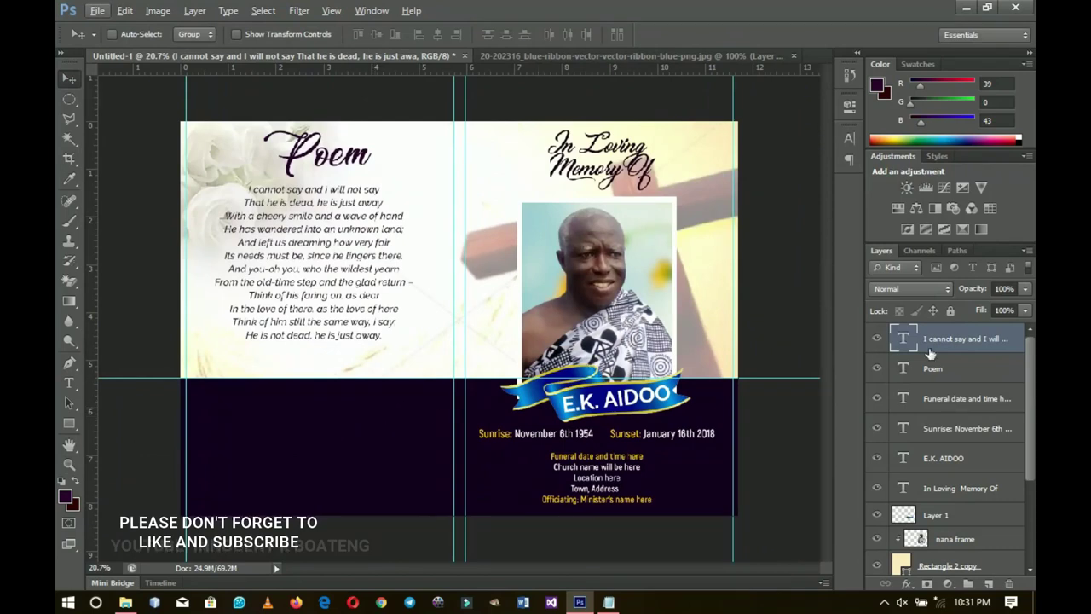
right_click(332, 164)
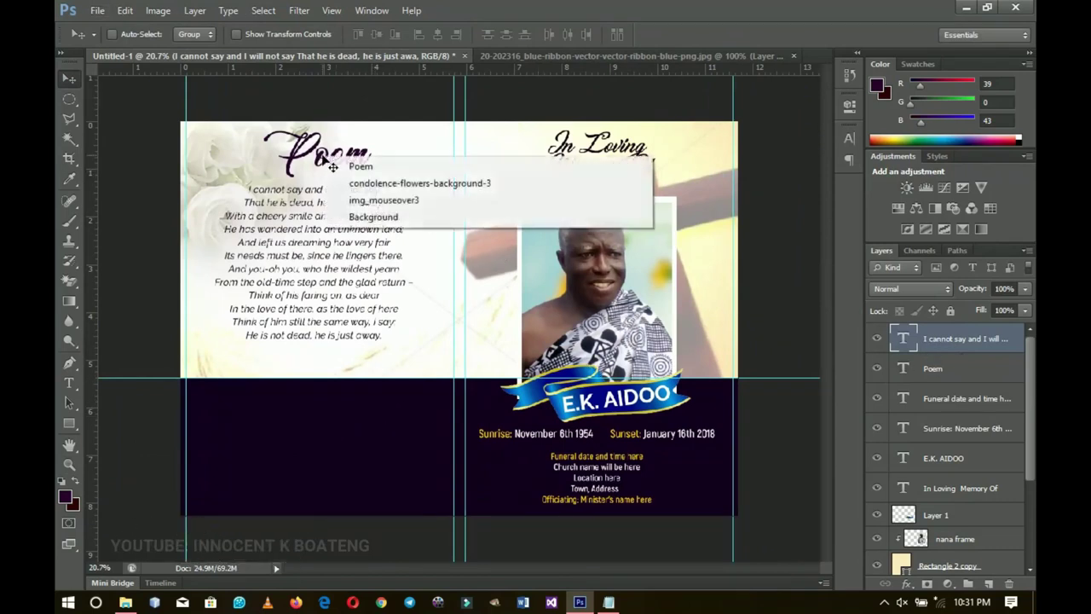
click(373, 167)
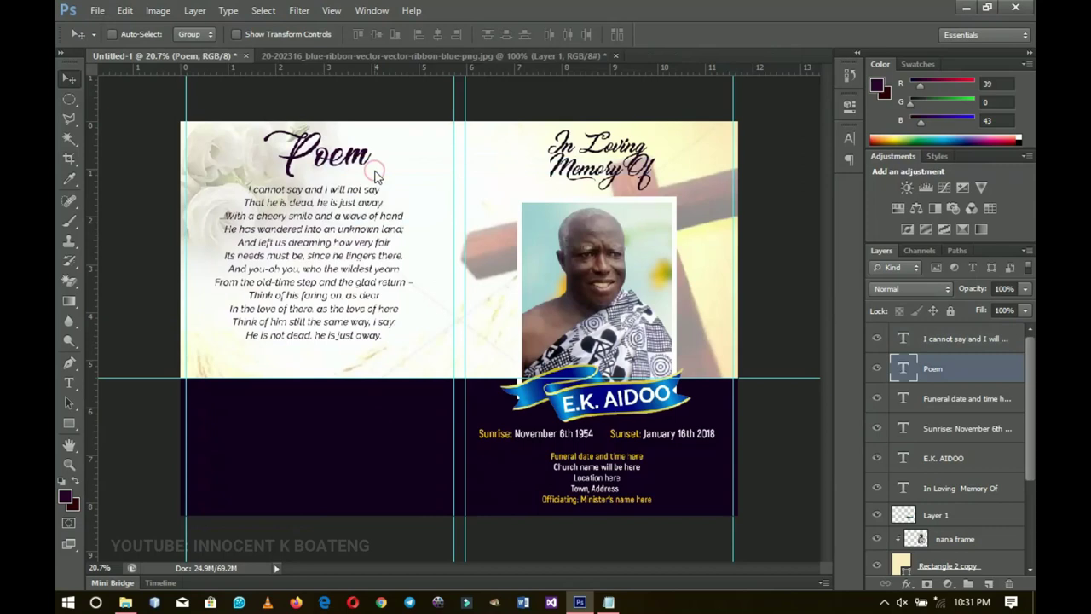
key(ctrl+j)
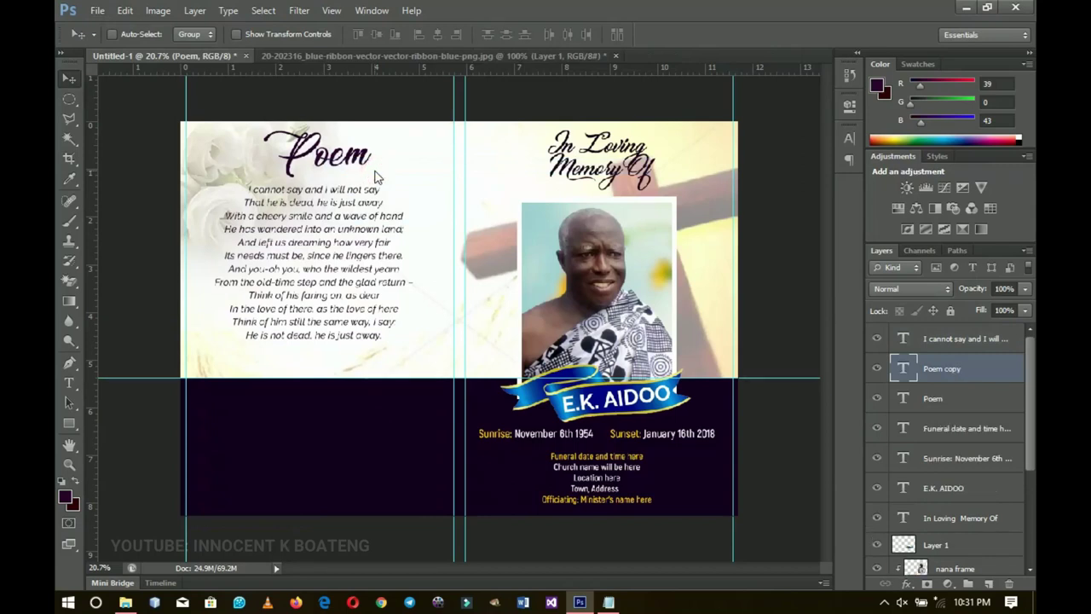
drag(362, 173, 335, 416)
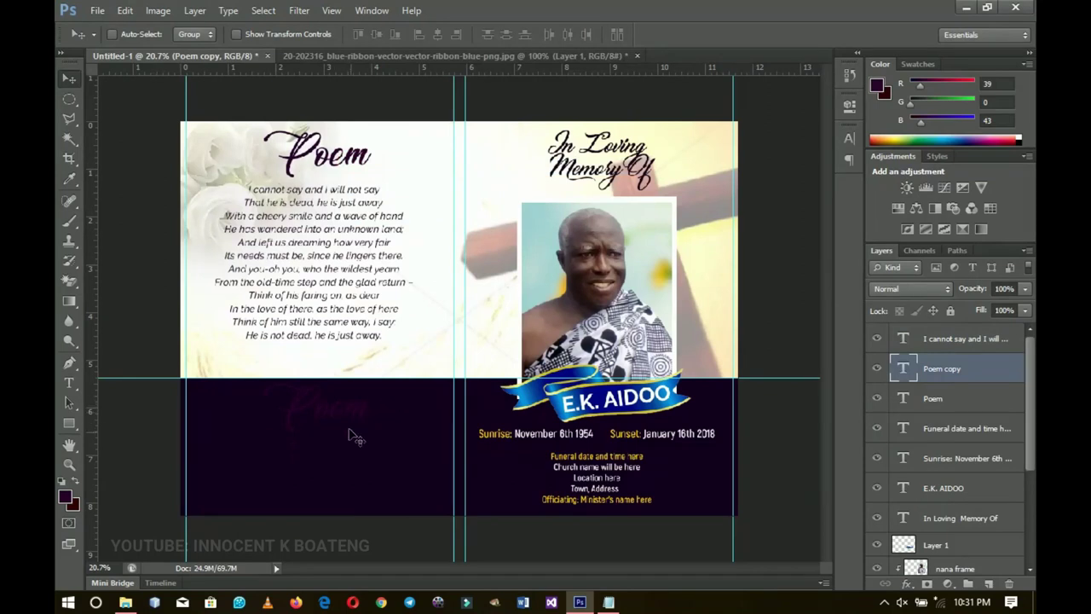
Recolour the copied heading white (#ffffff) and replace its text with "Appreciation".
key(t)
click(346, 416)
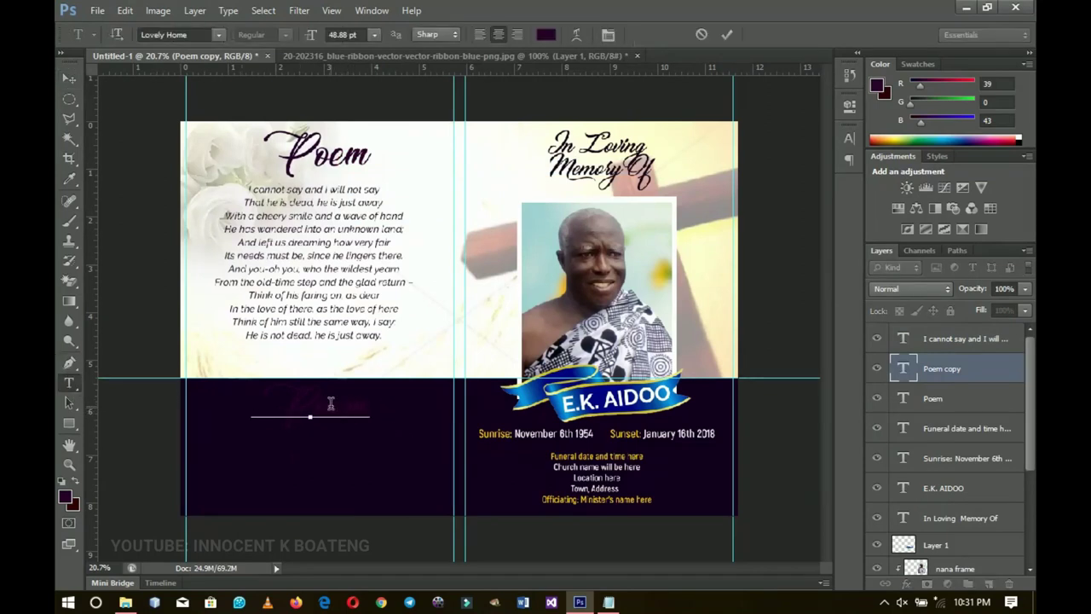
key(ctrl+a)
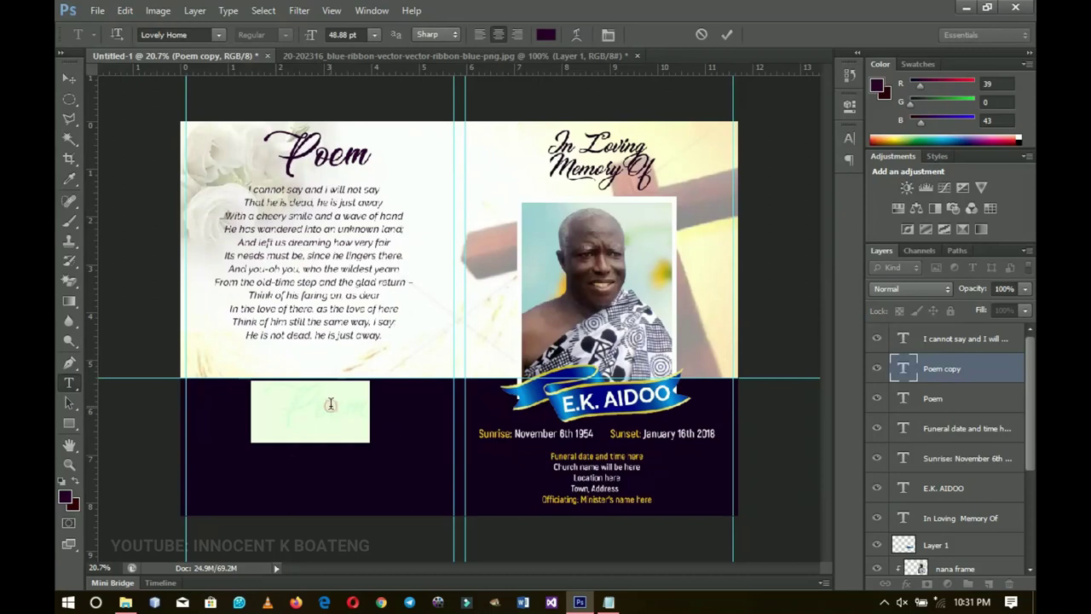
click(546, 34)
drag(615, 282, 610, 256)
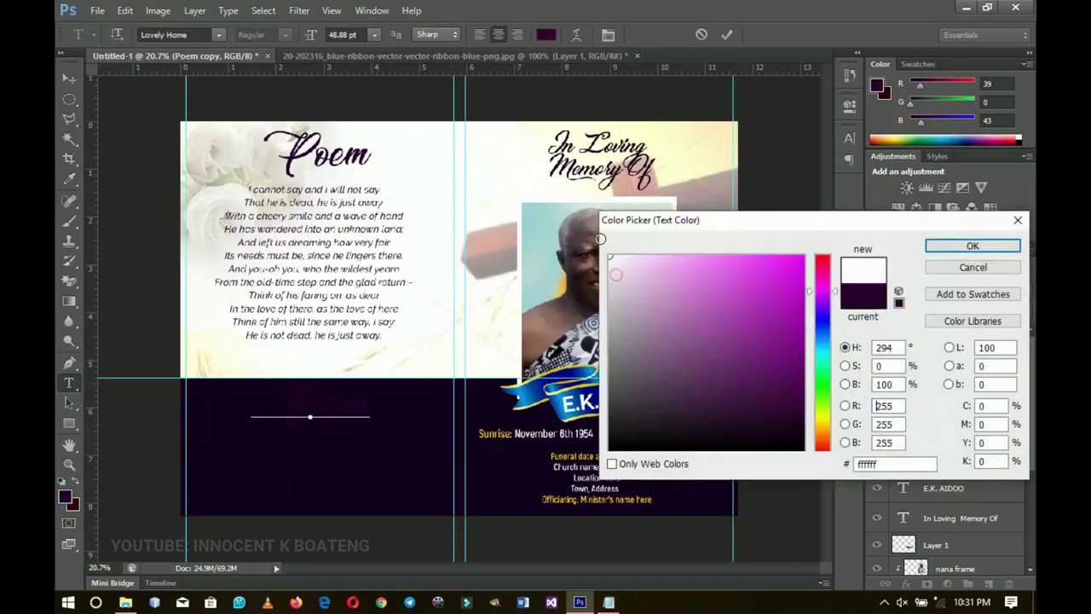
click(972, 246)
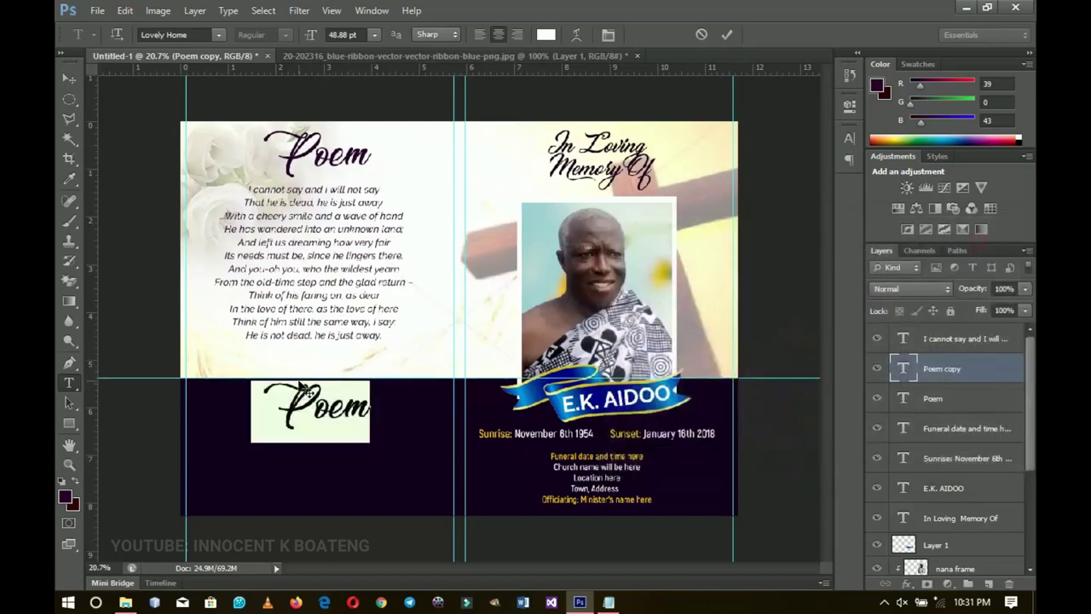
text(Ap)
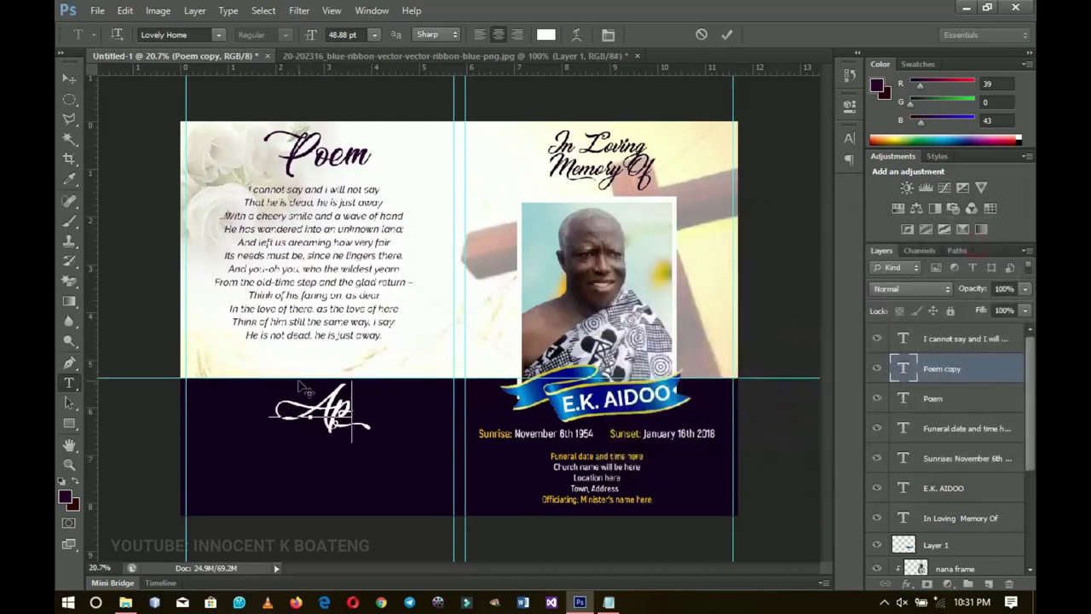
text(preciation)
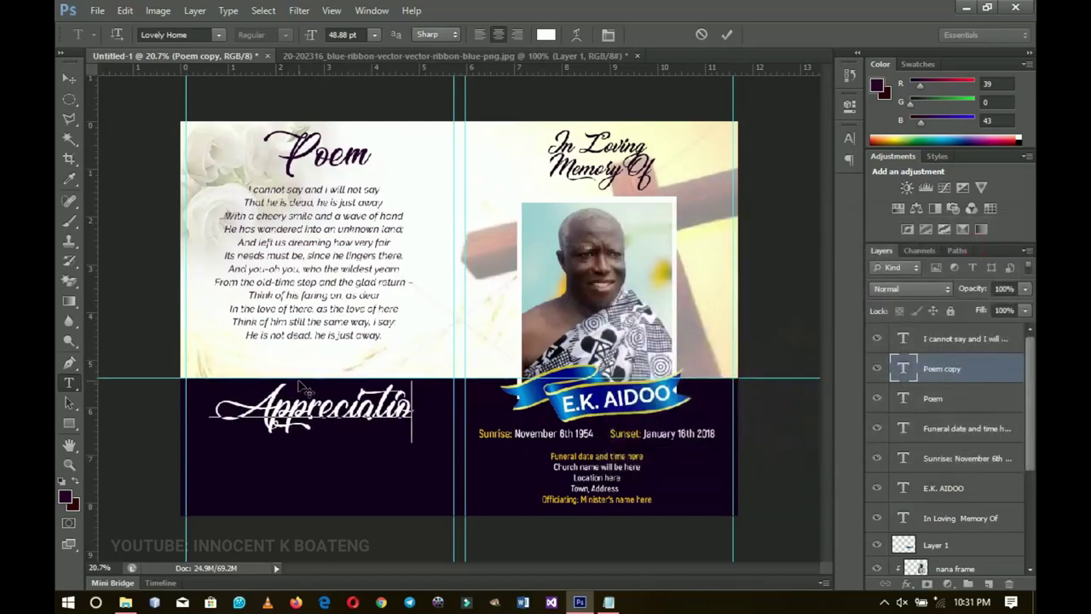
click(68, 80)
Scale the "Appreciation" heading down and keep it centred near the top edge of the dark band.
key(ctrl+t)
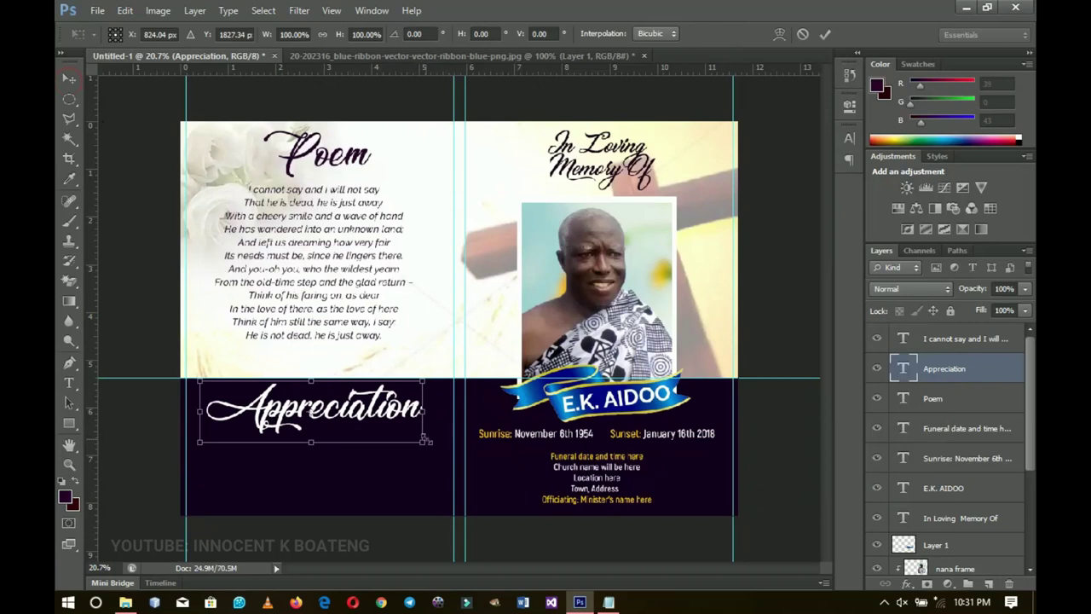
drag(416, 435, 363, 397)
key(Return)
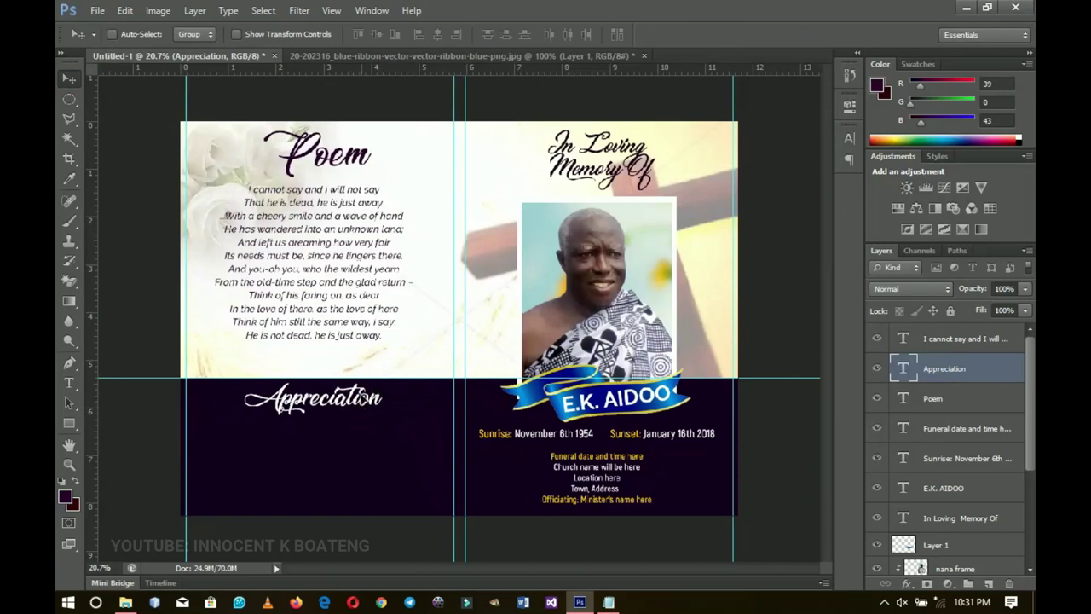
Duplicate the poem text and move the copy onto the dark band below the "Appreciation" heading.
right_click(343, 260)
click(375, 271)
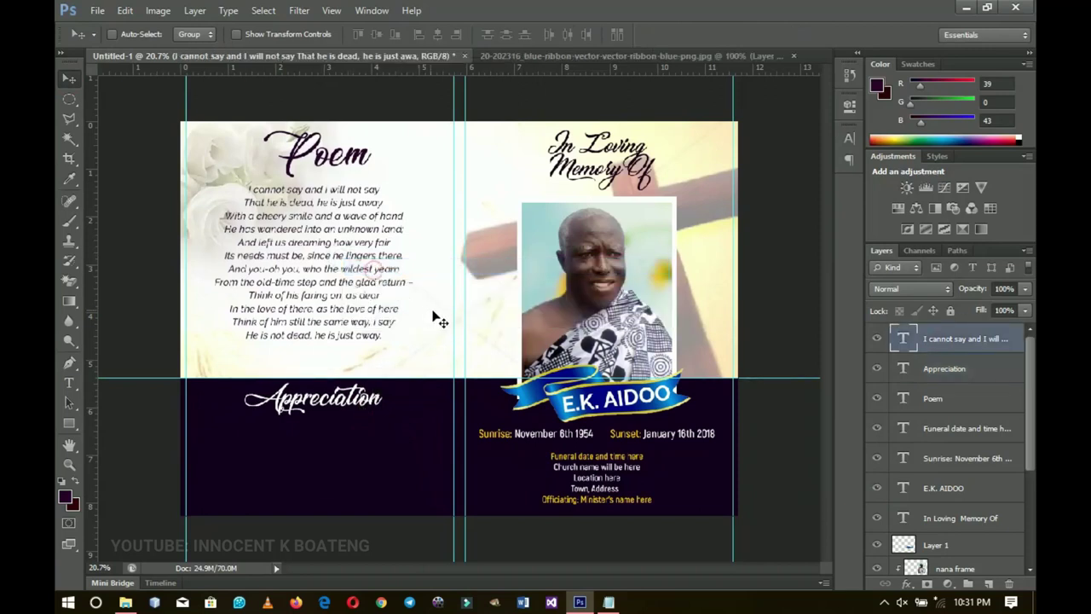
key(ctrl+j)
drag(385, 256, 386, 480)
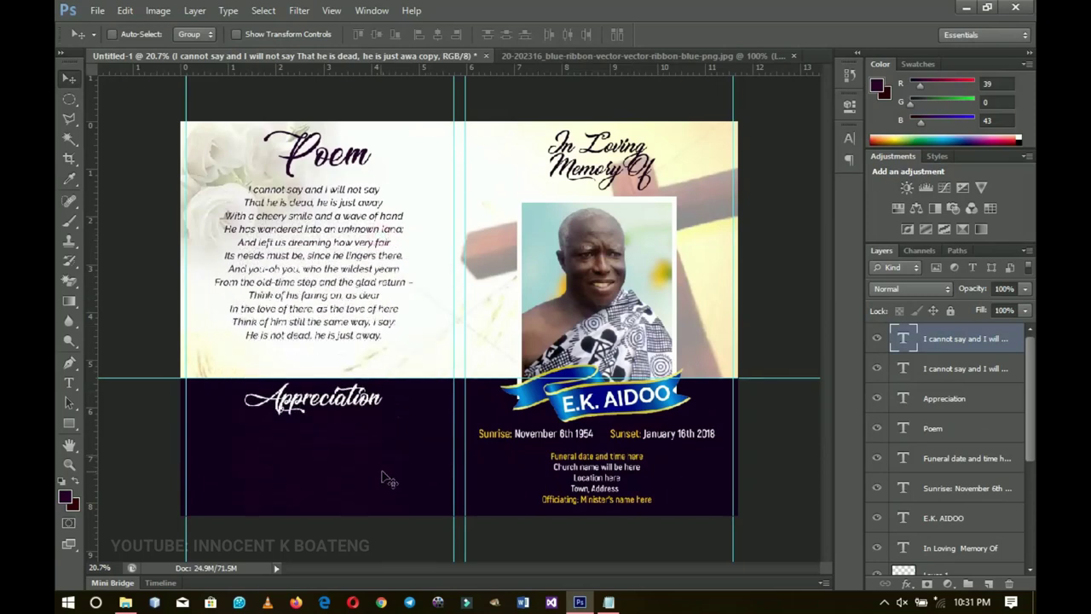
Change the colour of all the copied poem text to white (#ffffff).
double_click(385, 479)
key(ctrl+a)
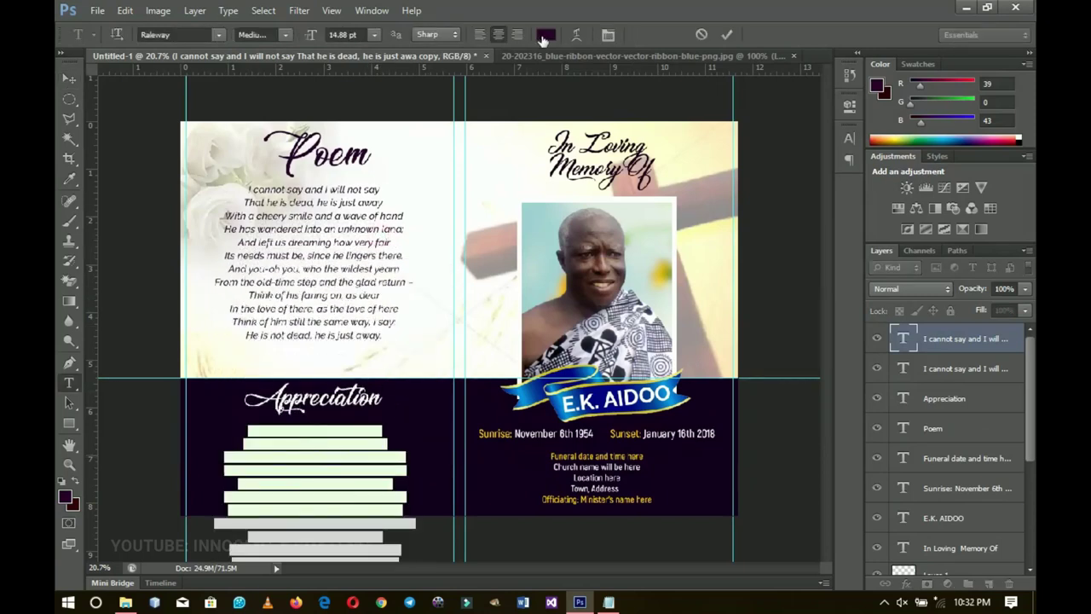
click(546, 35)
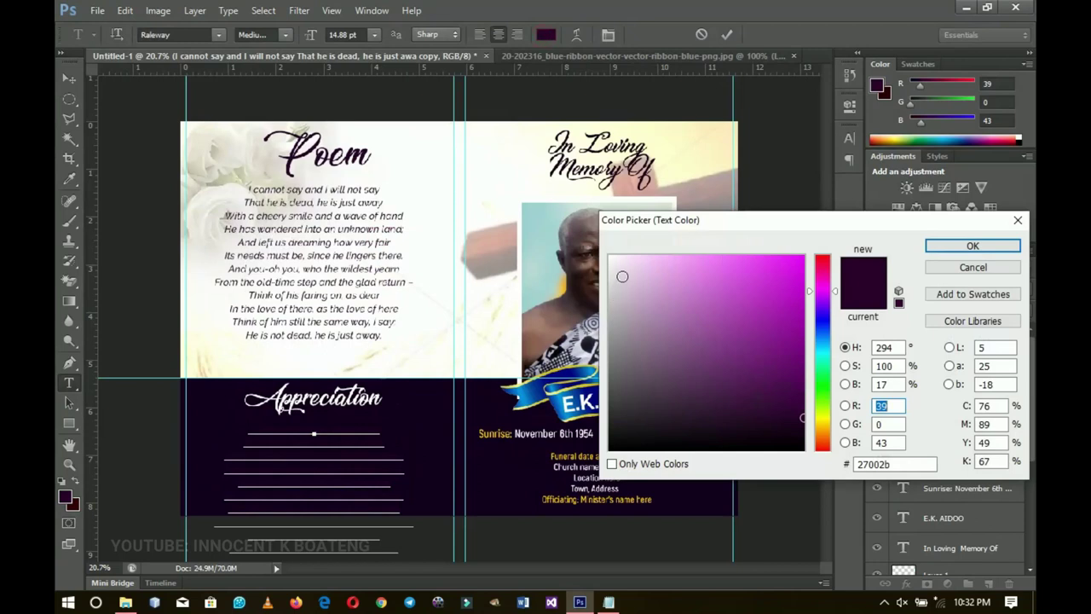
click(608, 256)
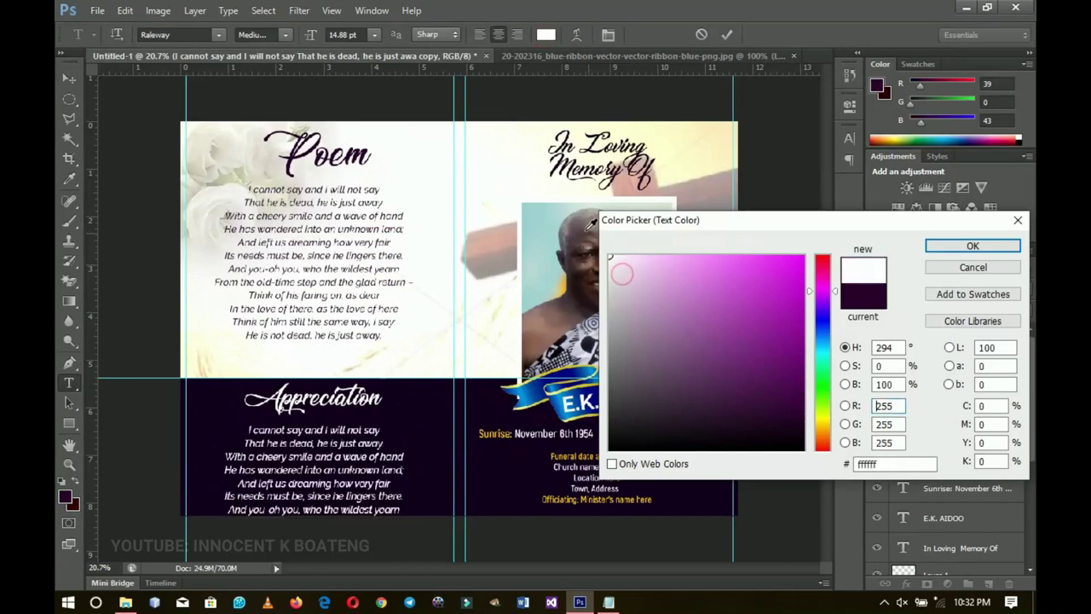
click(973, 246)
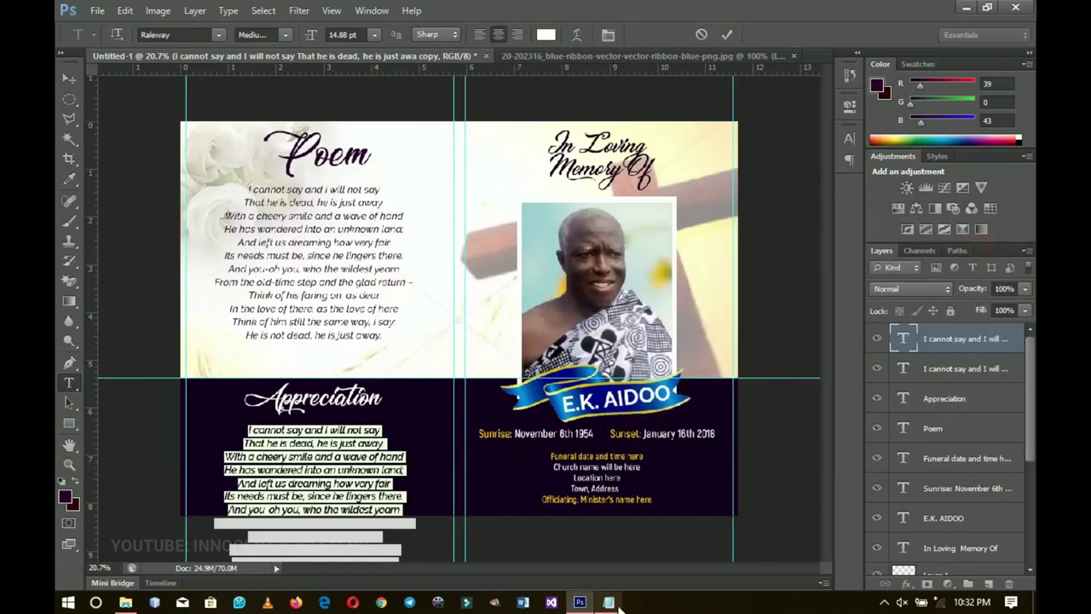
Copy the thank-you message from "Special Thank you" to "Prayer Groups" in Notepad and return to the Photoshop card.
click(609, 602)
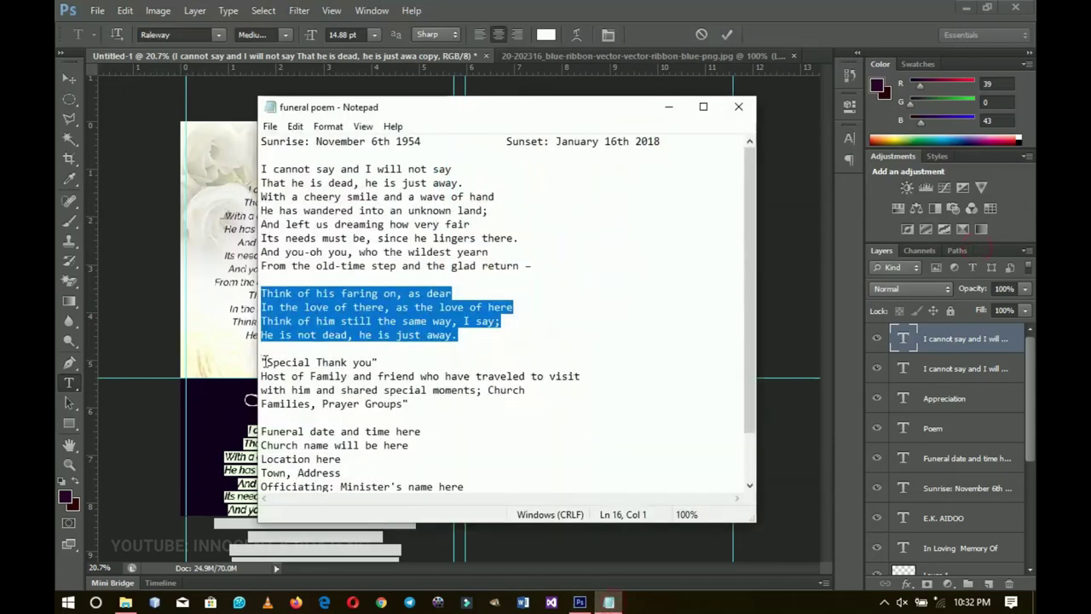
drag(261, 362, 418, 407)
key(ctrl+c)
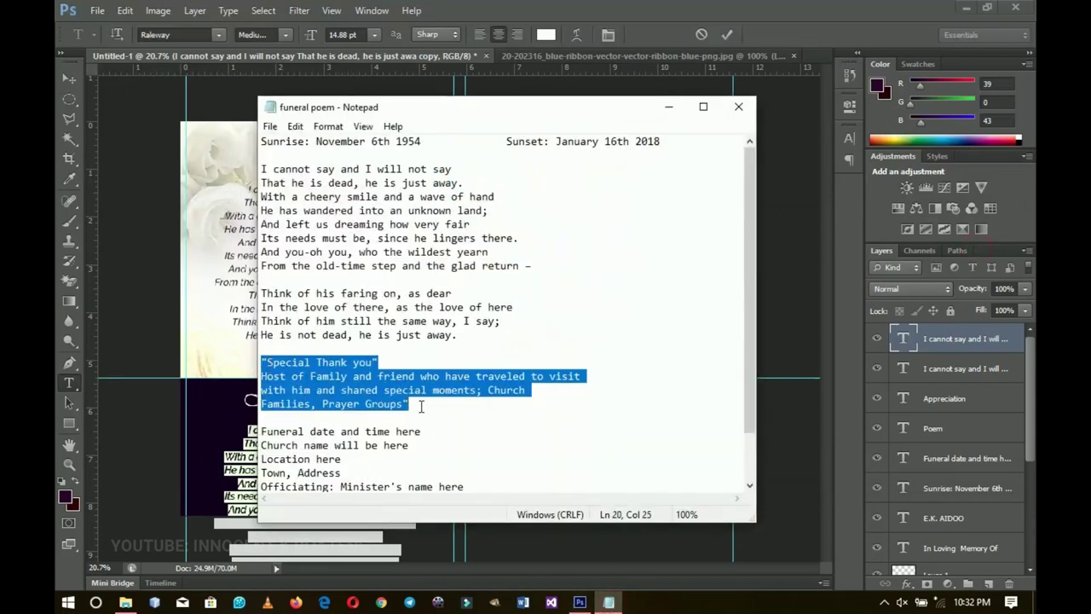
click(668, 107)
Replace the white poem copy with the pasted thank-you message and nudge it up closer to the "Appreciation" heading.
click(338, 449)
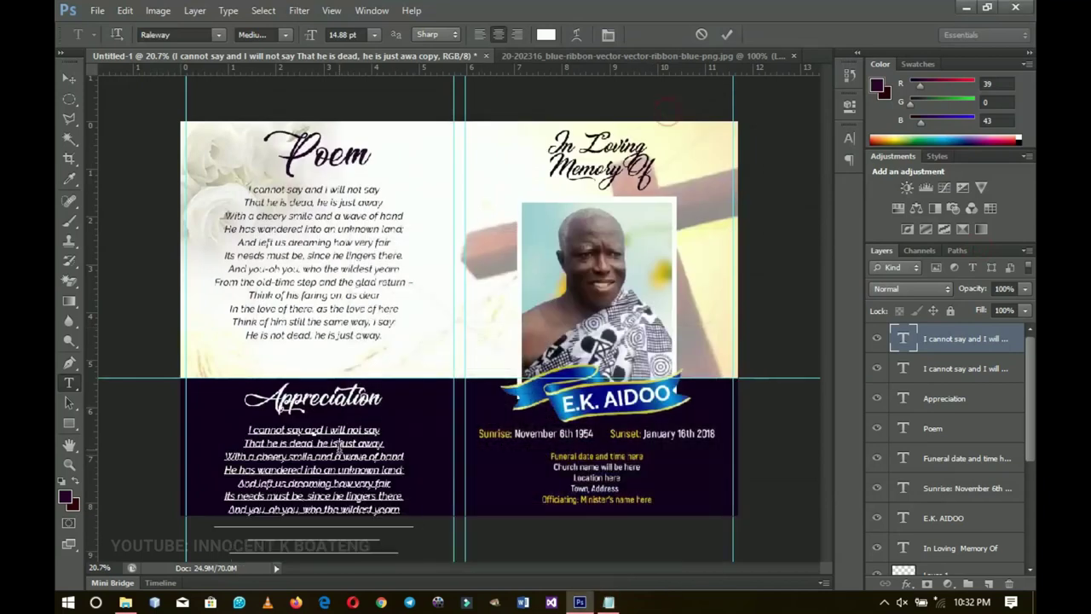
key(ctrl+a)
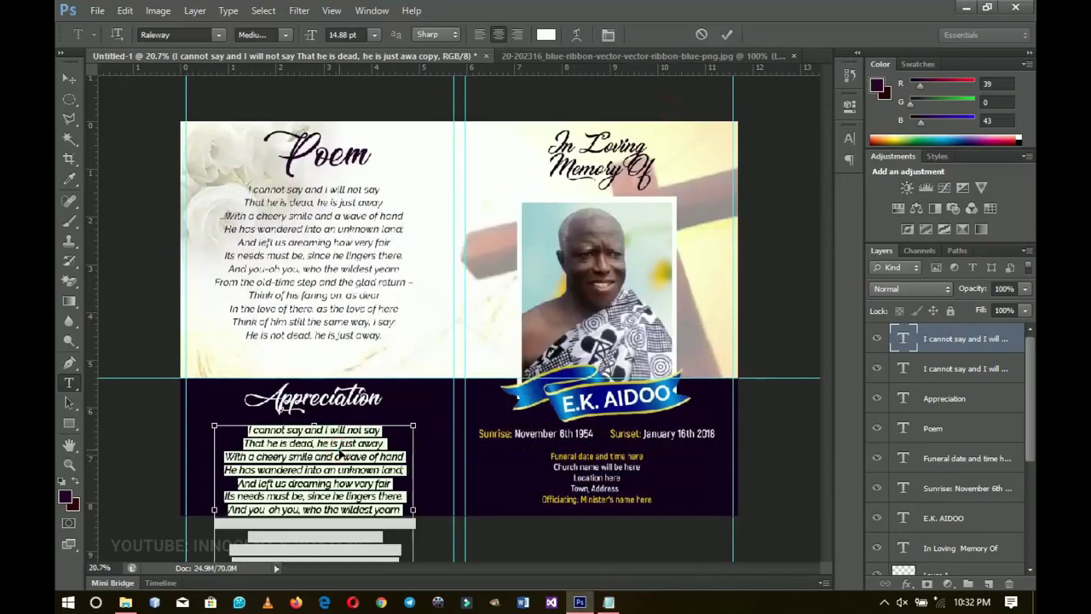
key(ctrl+v)
click(79, 79)
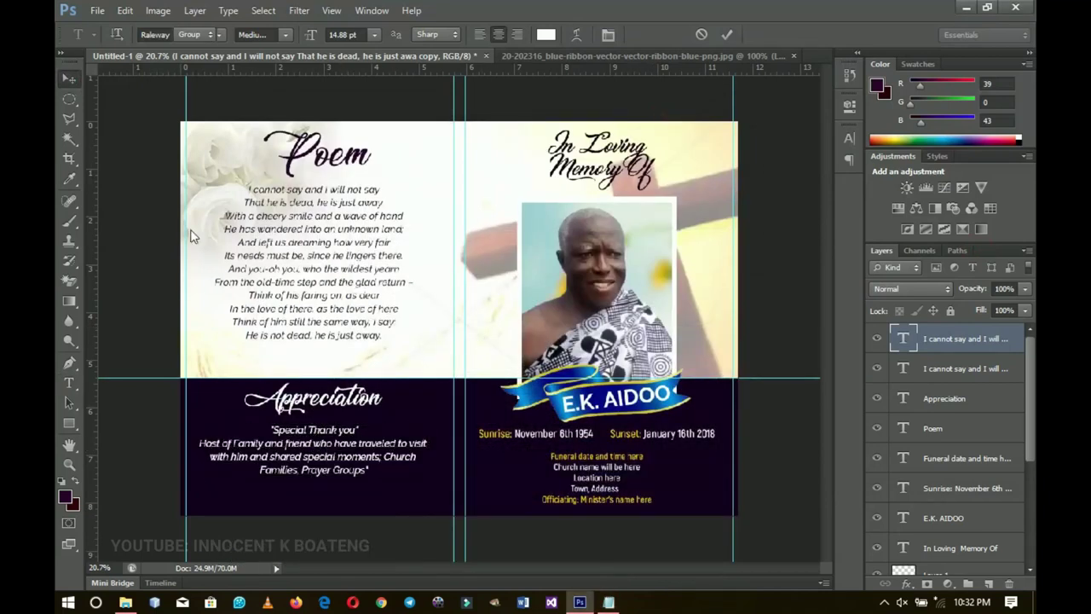
drag(361, 442, 358, 438)
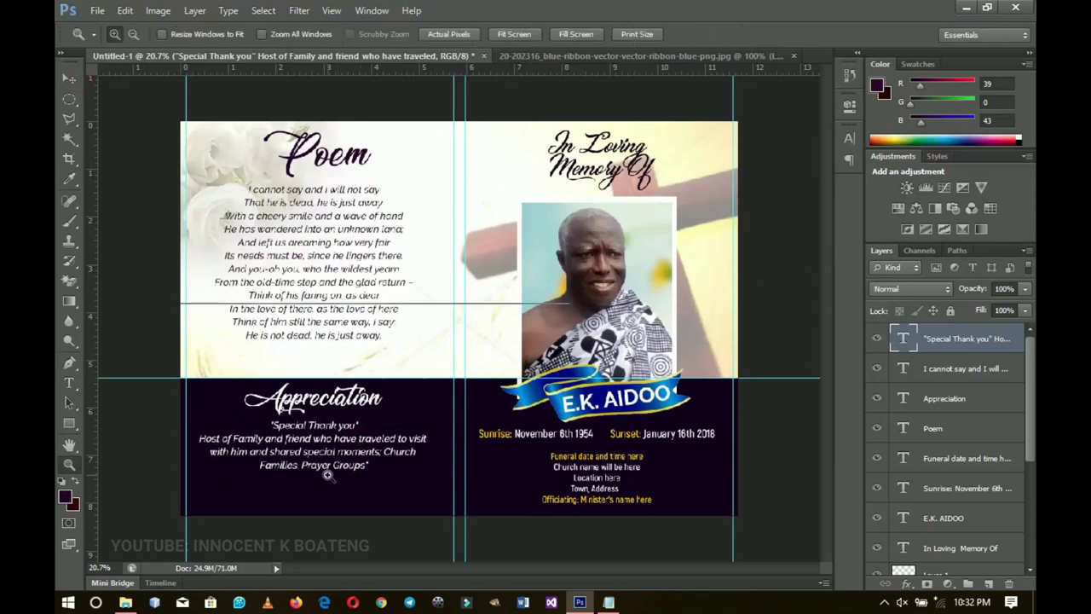
Duplicate the thank-you message and place the copy directly below the original on the dark band.
key(ctrl+plus)
key(ctrl+plus)
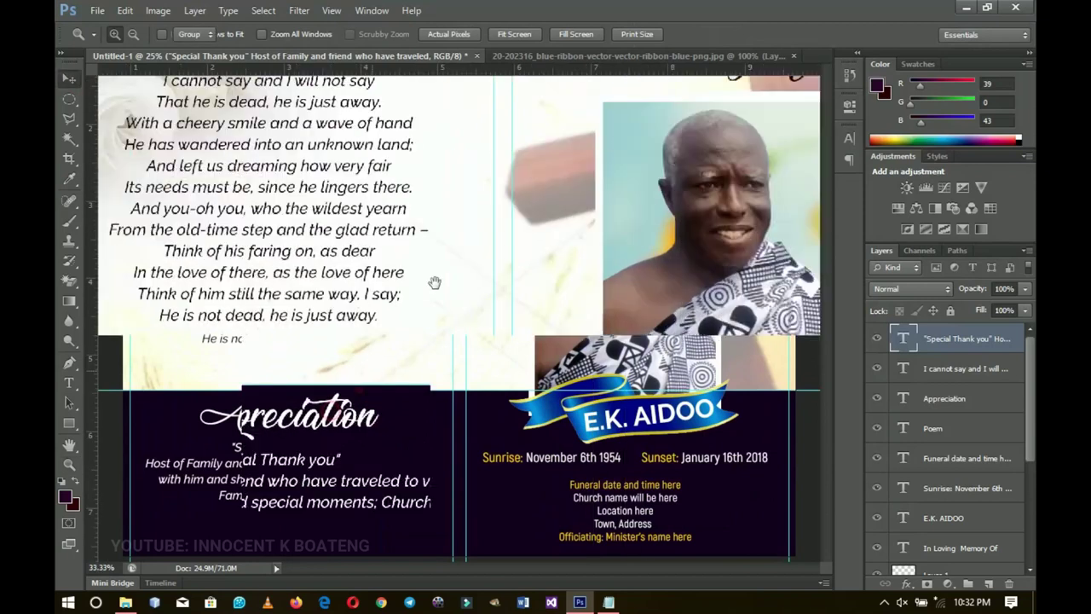
scroll(424, 284, down, 4)
drag(416, 331, 390, 331)
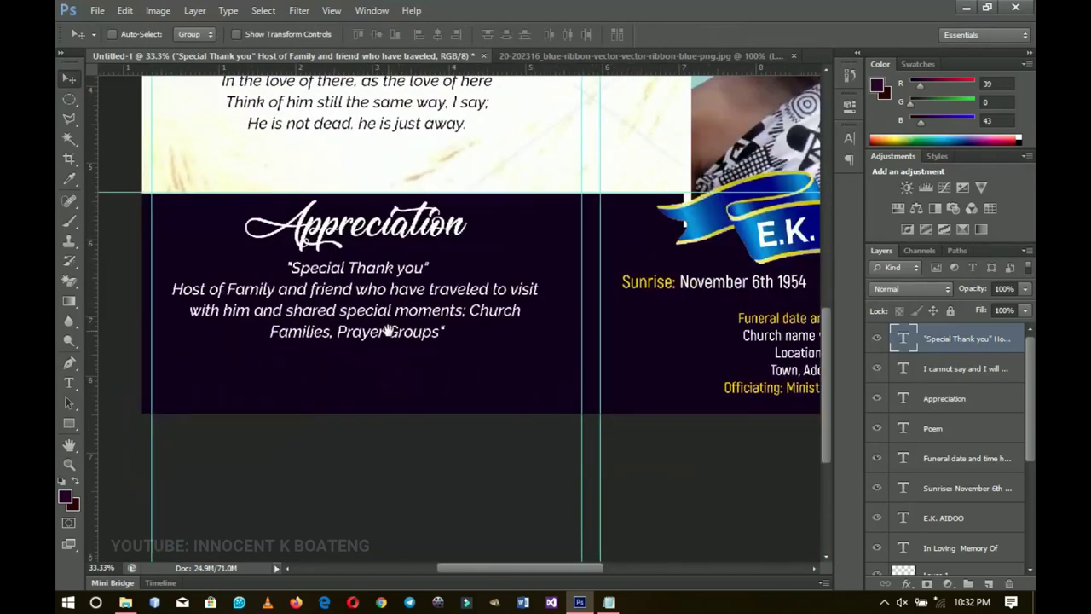
key(ctrl+j)
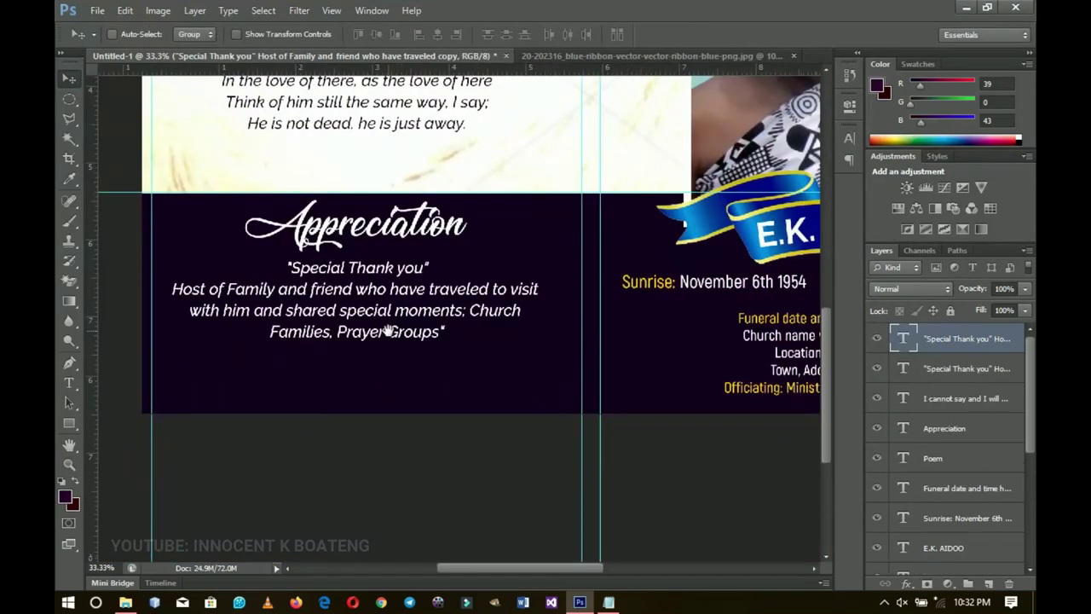
drag(396, 279, 395, 345)
drag(393, 388, 394, 388)
Copy the lines "Funeral Arrangements Entrusted to" and "Name Here" in Notepad and return to the Photoshop card.
click(607, 603)
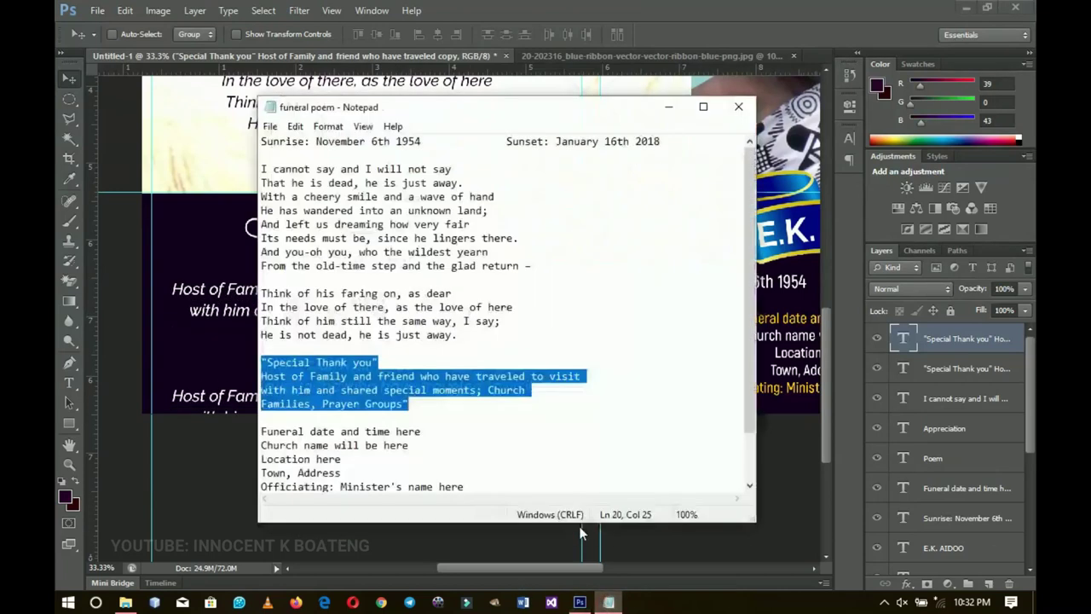
click(353, 460)
scroll(298, 416, down, 1)
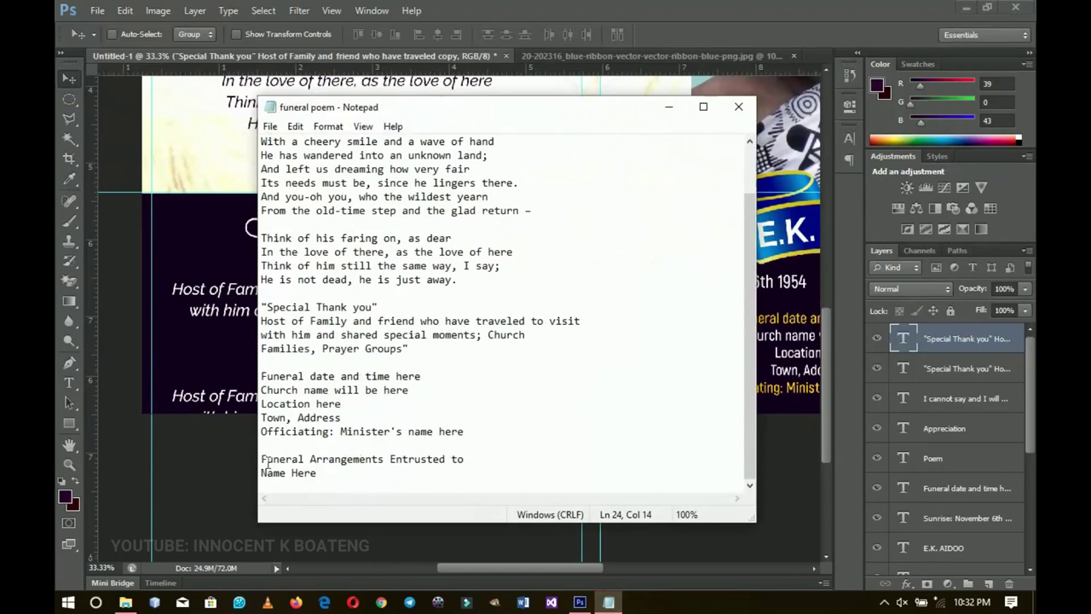
drag(261, 458, 392, 490)
key(ctrl+c)
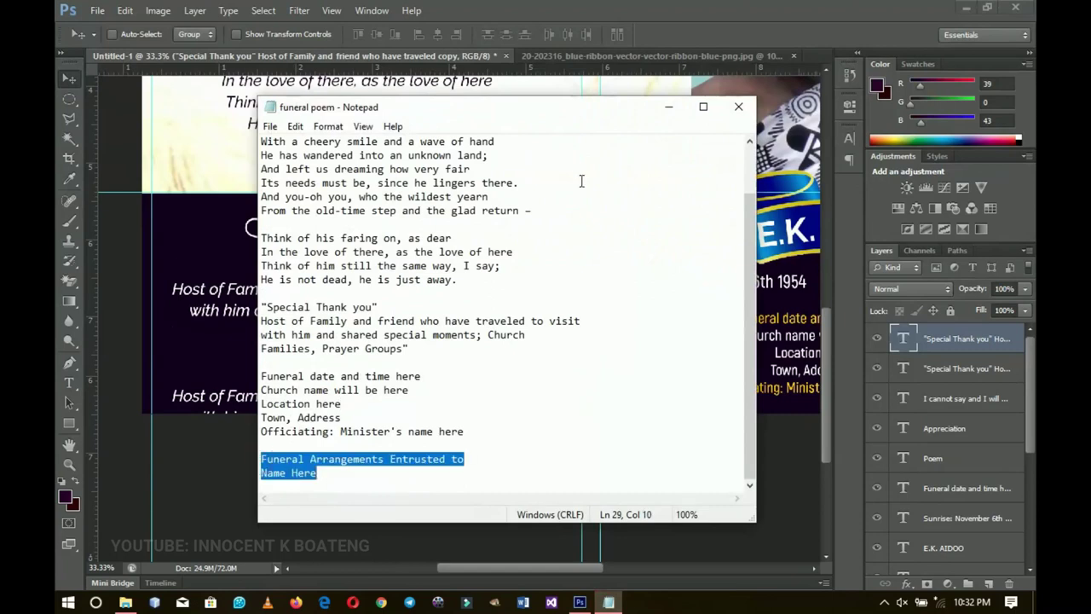
click(669, 107)
Replace the duplicated message's text with the pasted "Funeral Arrangements Entrusted to" and "Name Here" lines.
key(t)
click(348, 381)
key(ctrl+a)
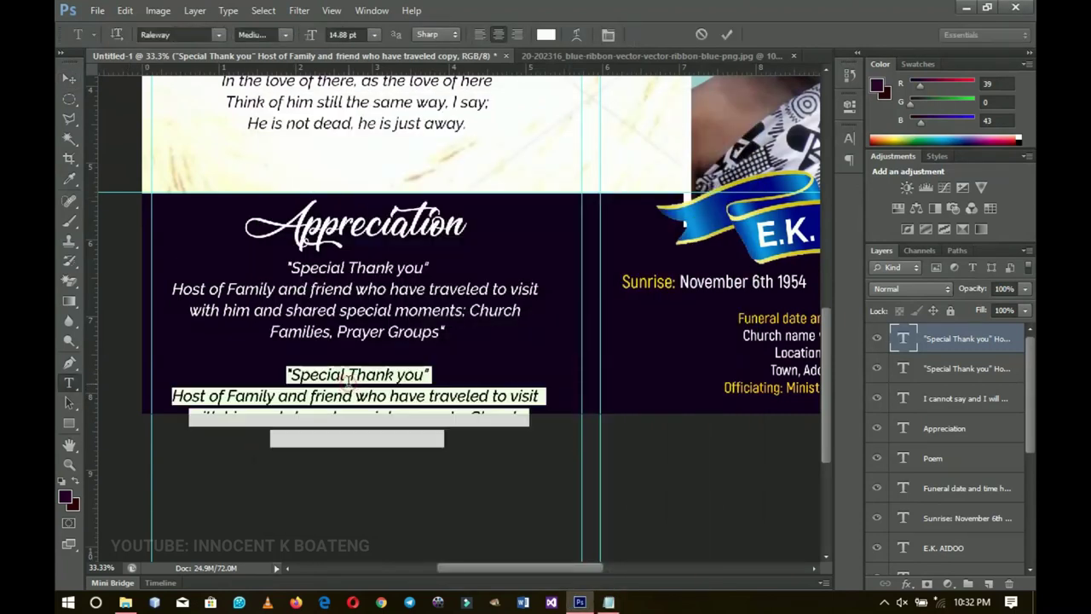
key(ctrl+v)
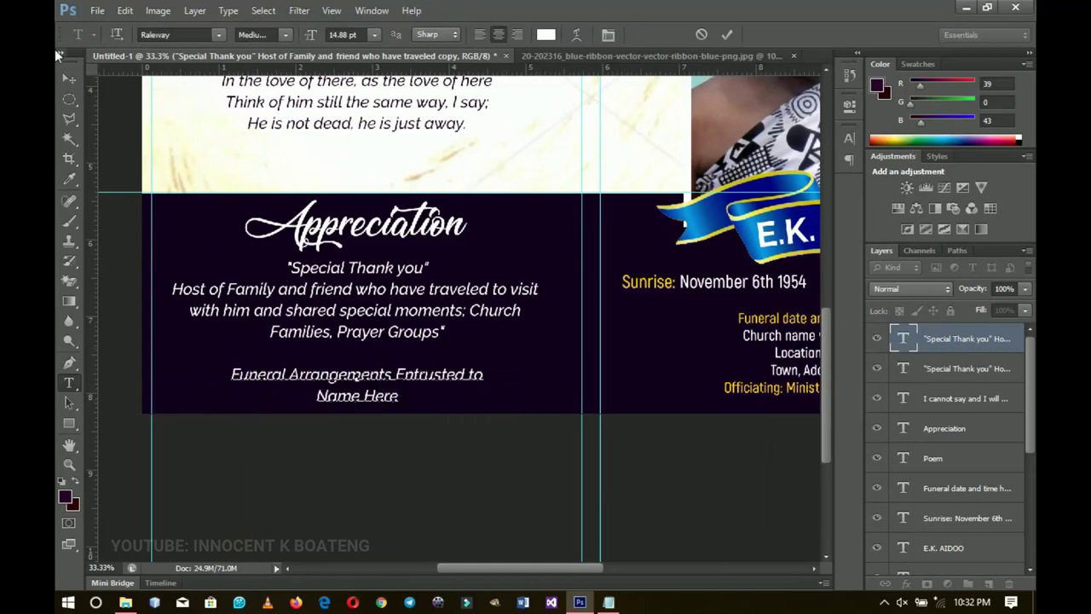
click(68, 78)
scroll(367, 321, up, 1)
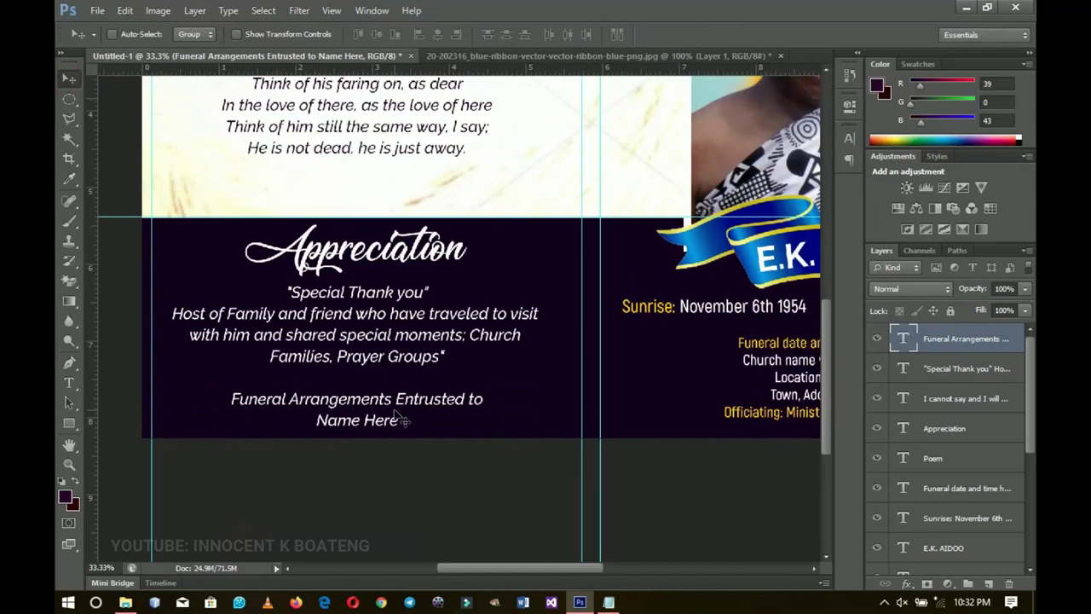
Group all the card's layers above the Background and rename the group "Front cover".
key(z)
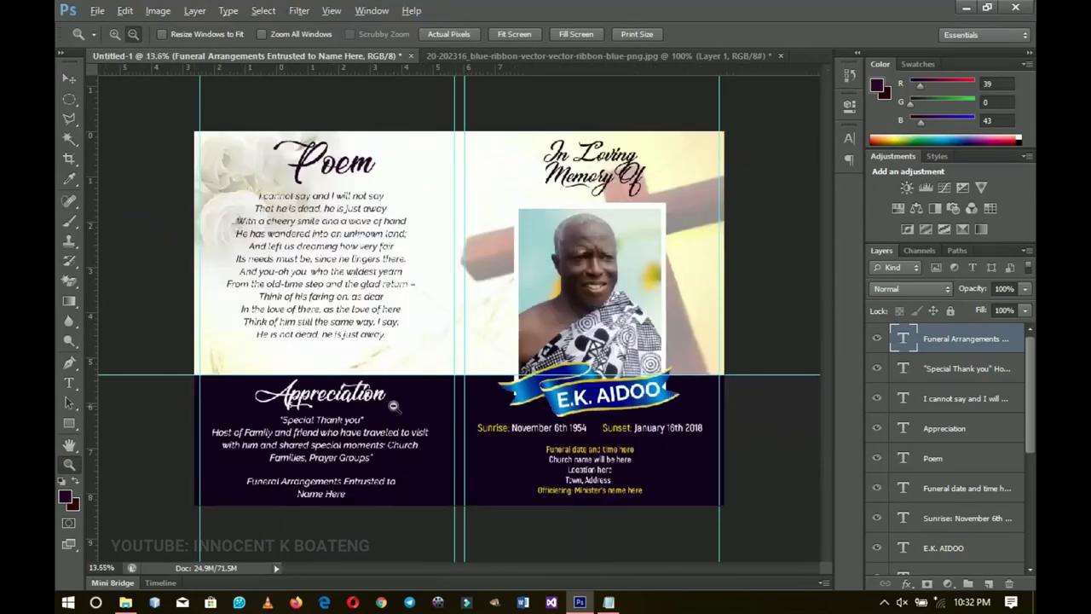
alt+click(456, 404)
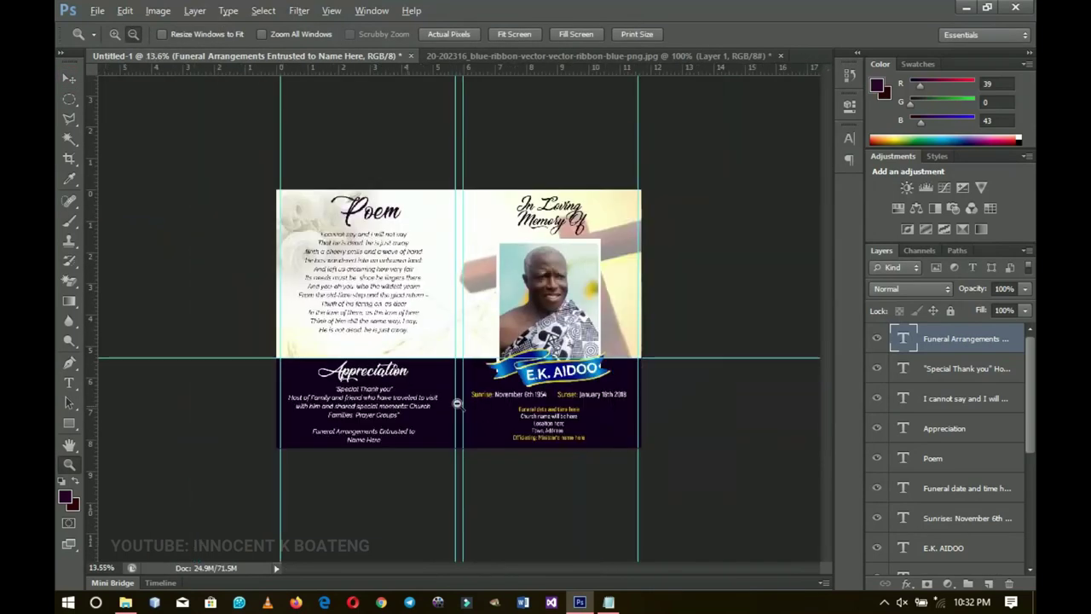
click(66, 78)
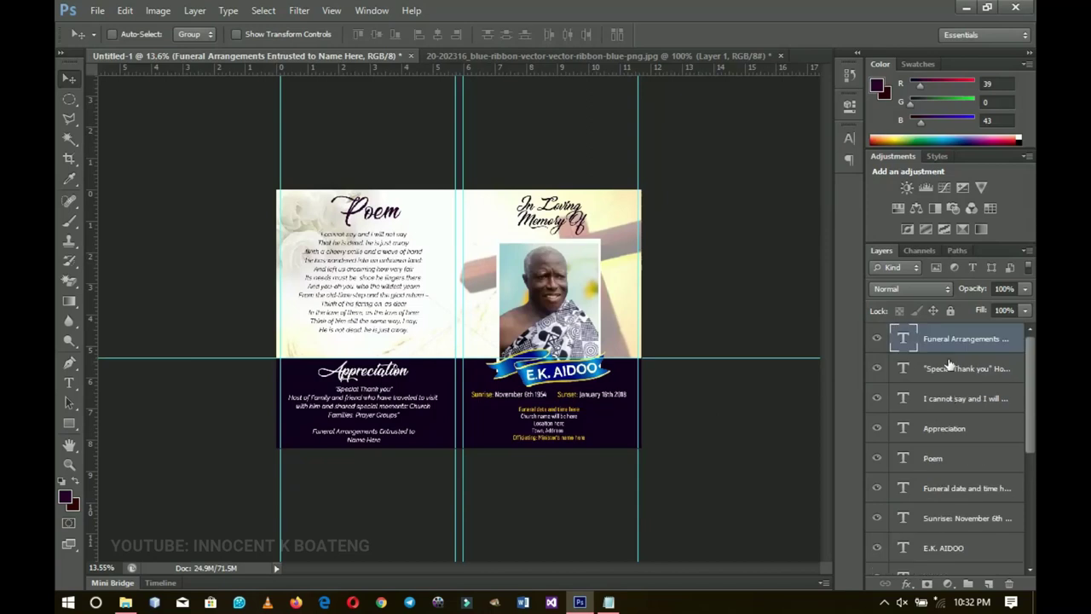
scroll(949, 384, down, 5)
scroll(949, 410, up, 5)
scroll(946, 384, down, 10)
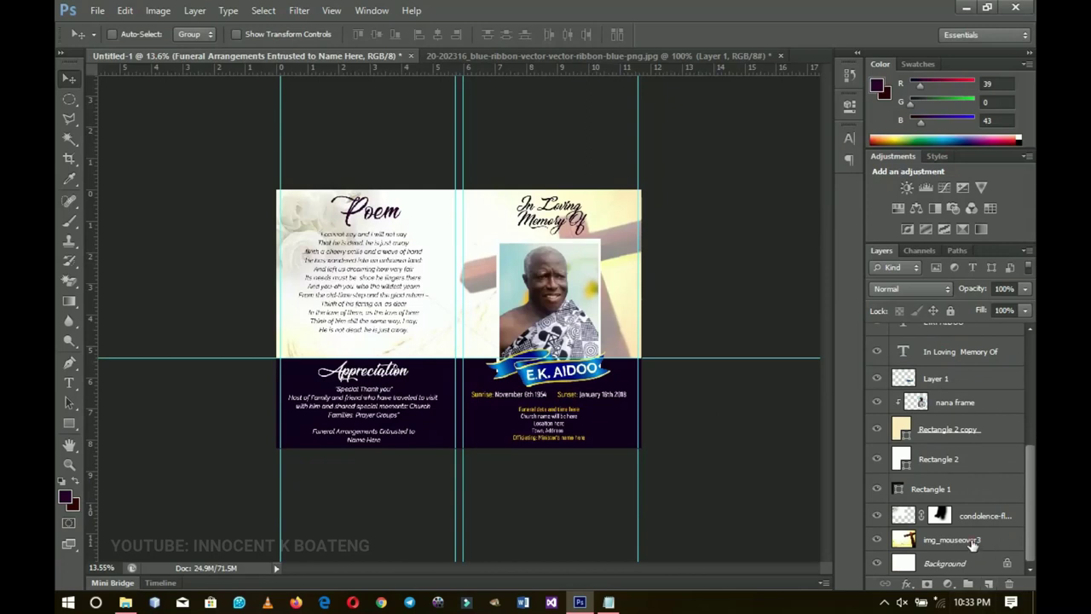
shift+click(972, 541)
key(ctrl+g)
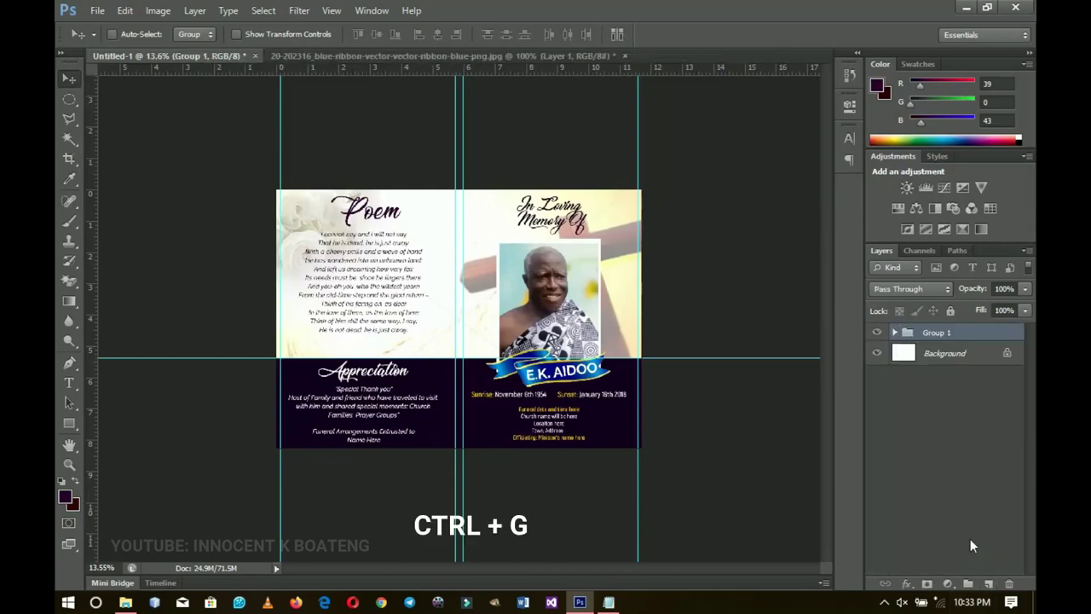
double_click(936, 332)
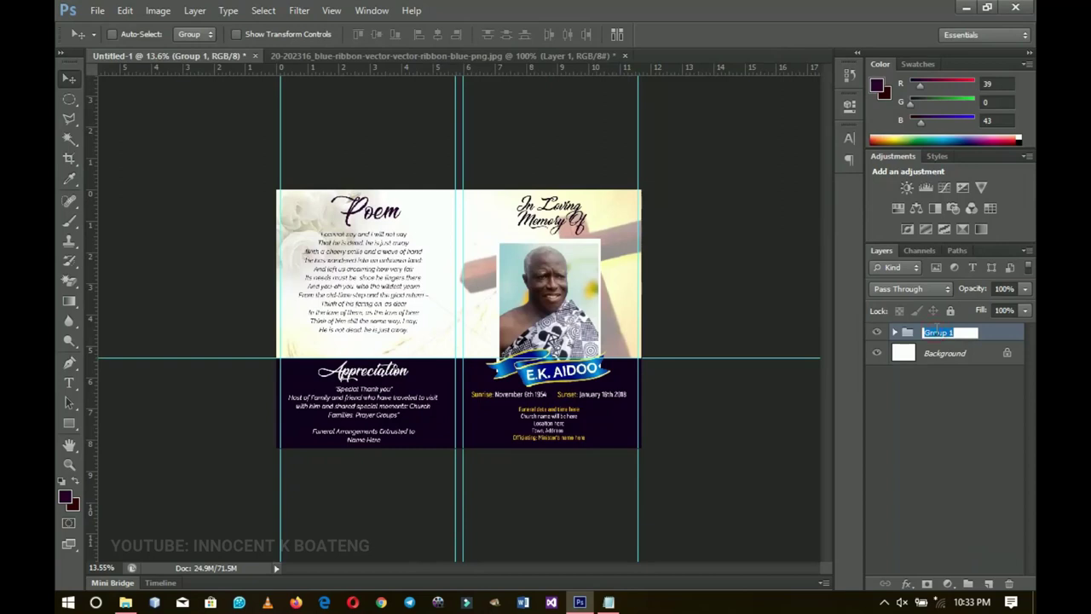
text(Front cover)
key(Return)
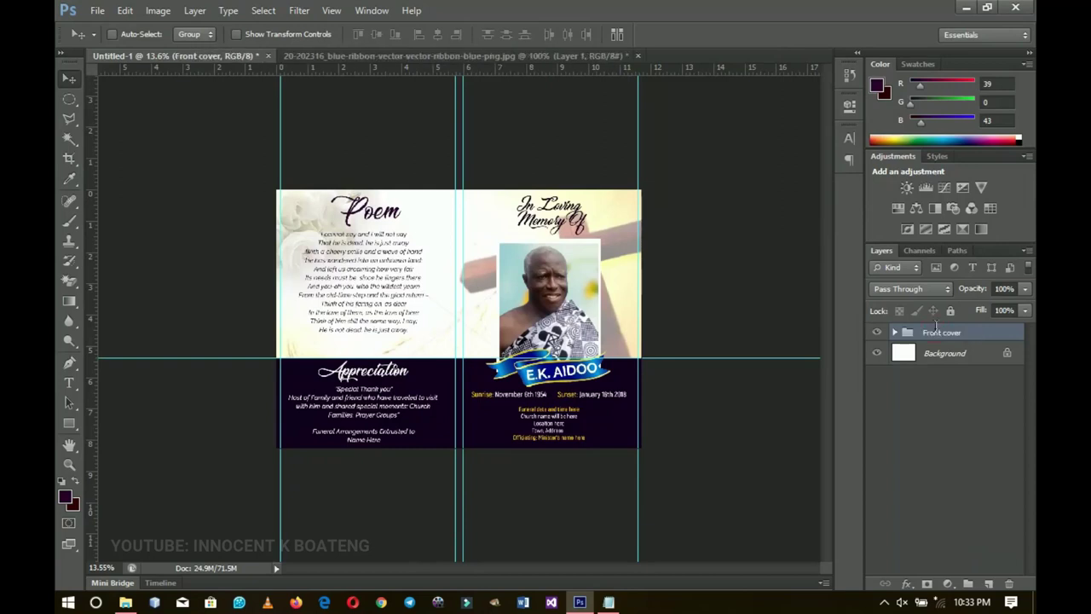
Fit the card in the view and hide the "Front cover" group to leave a blank page.
key(ctrl+0)
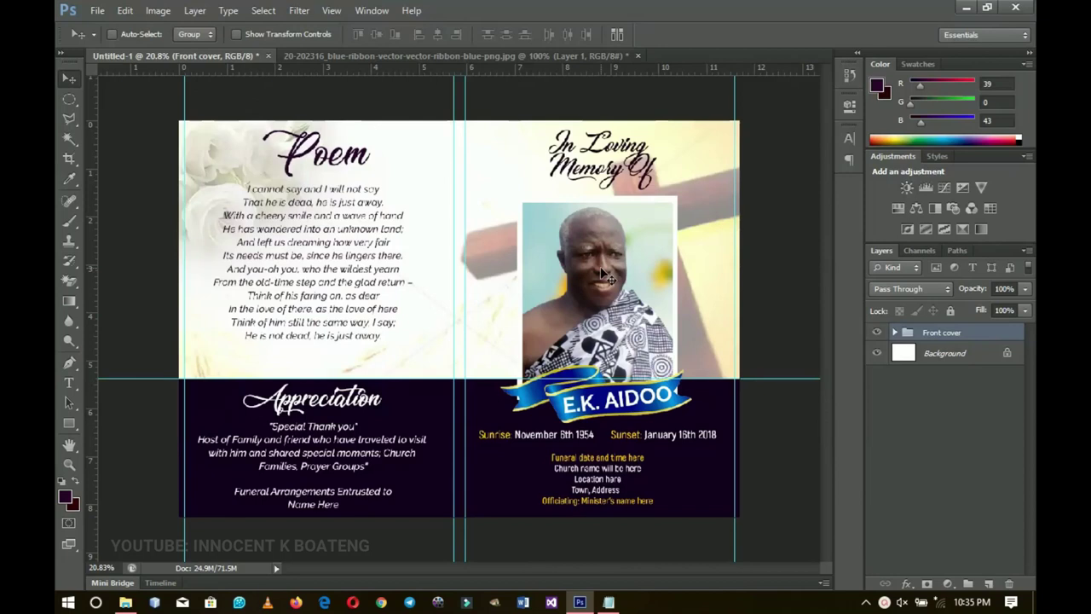
click(876, 334)
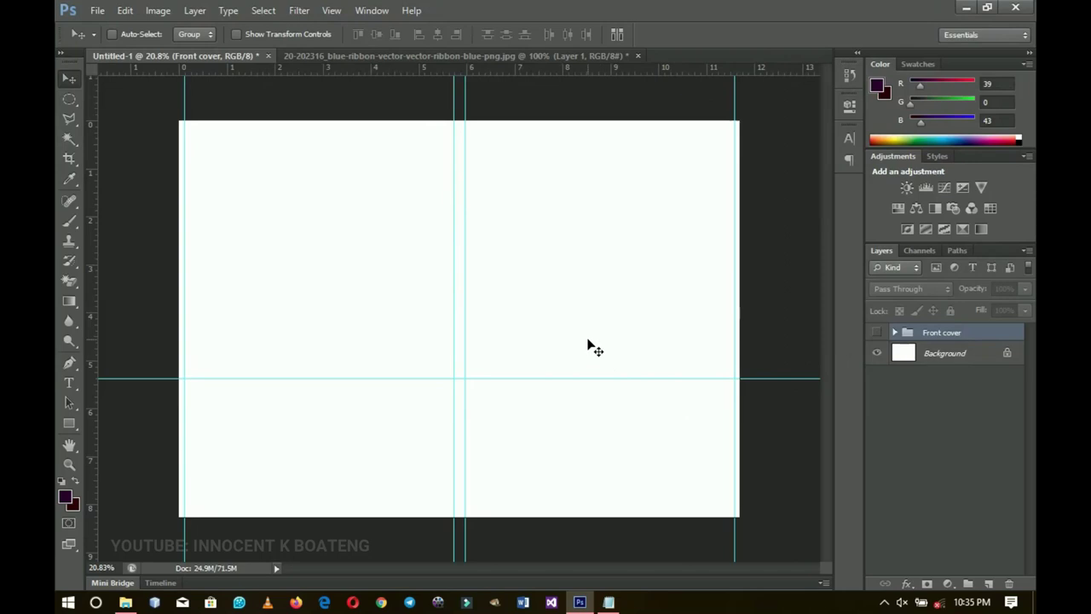
click(876, 333)
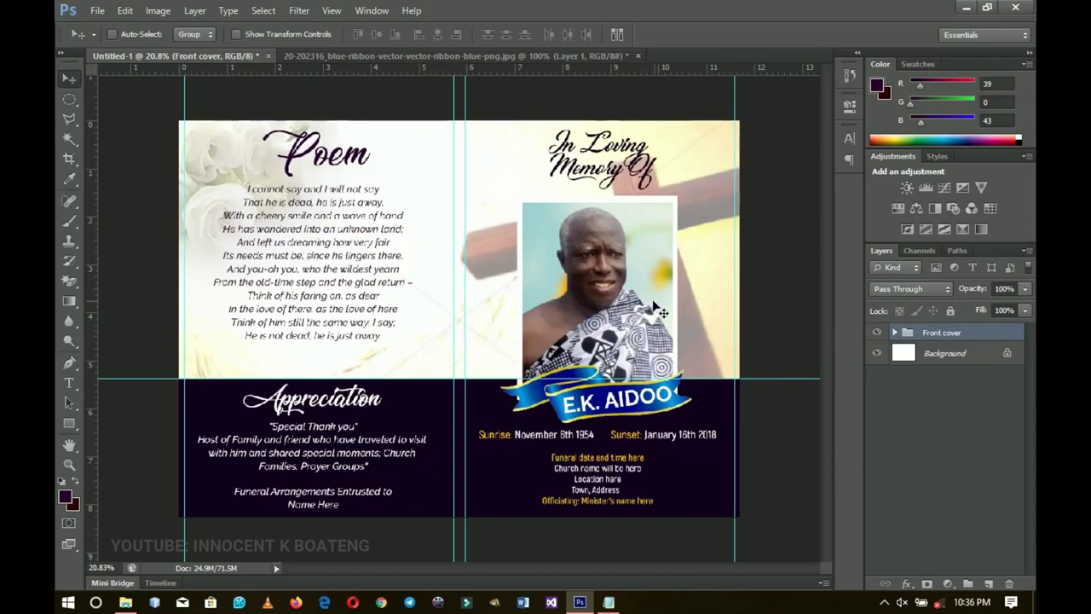
click(877, 333)
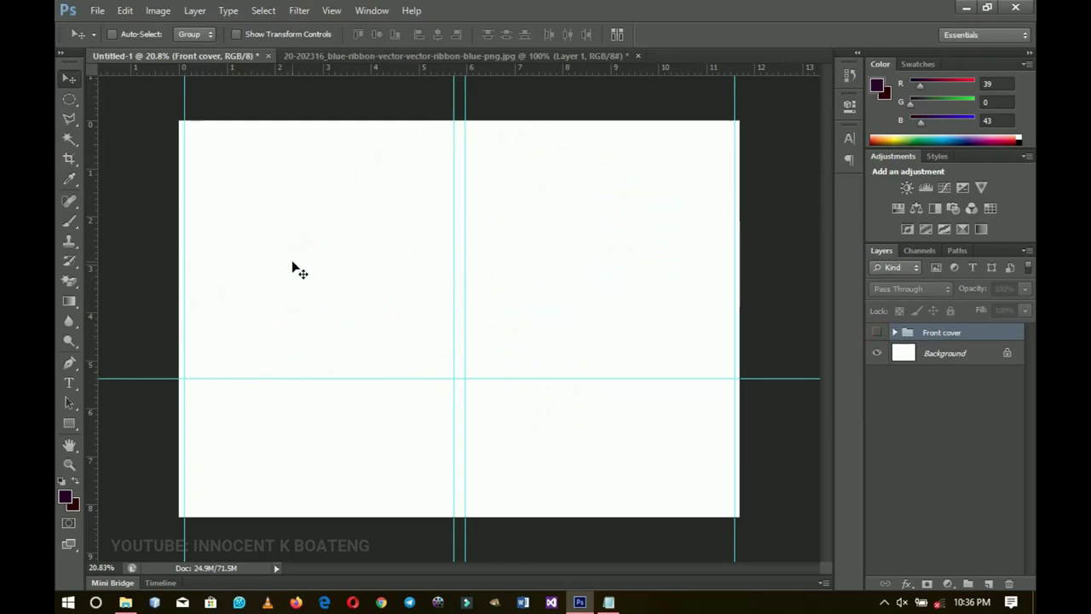
Place the condolence-flowers-background-3 image enlarged against the page's left edge and lower its opacity to a faint background.
key(alt+Tab)
drag(312, 192, 427, 336)
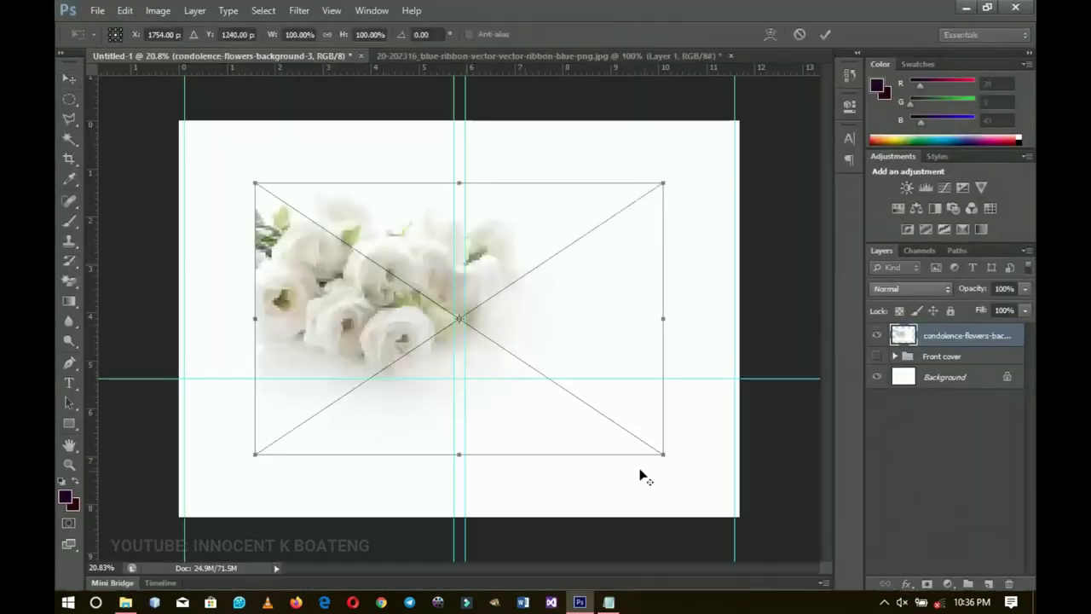
drag(664, 456, 704, 483)
double_click(547, 337)
mouse_move(547, 338)
mouse_down()
mouse_move(581, 341)
mouse_move(528, 336)
mouse_up()
drag(970, 293, 913, 290)
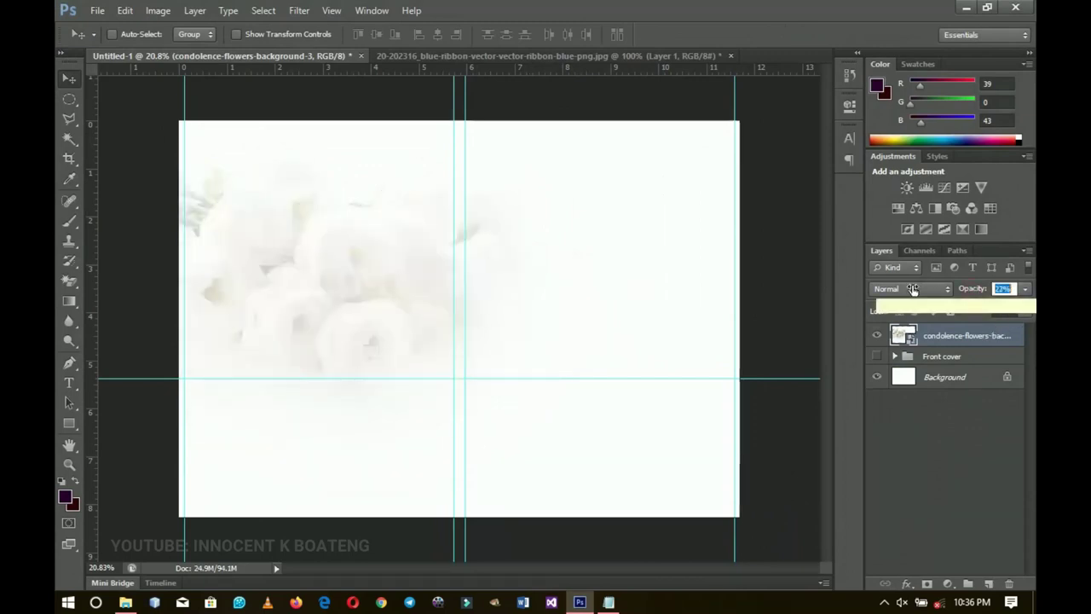
Place the roses png image beneath the condolence flowers layer at 7% opacity, shifted toward the page's right side.
click(585, 609)
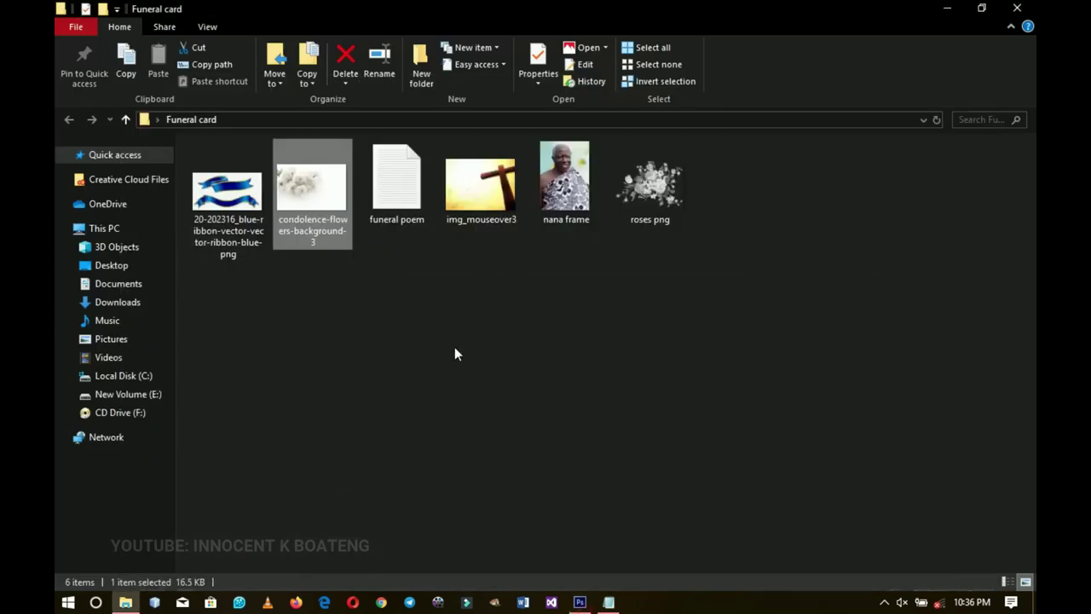
drag(664, 219, 544, 392)
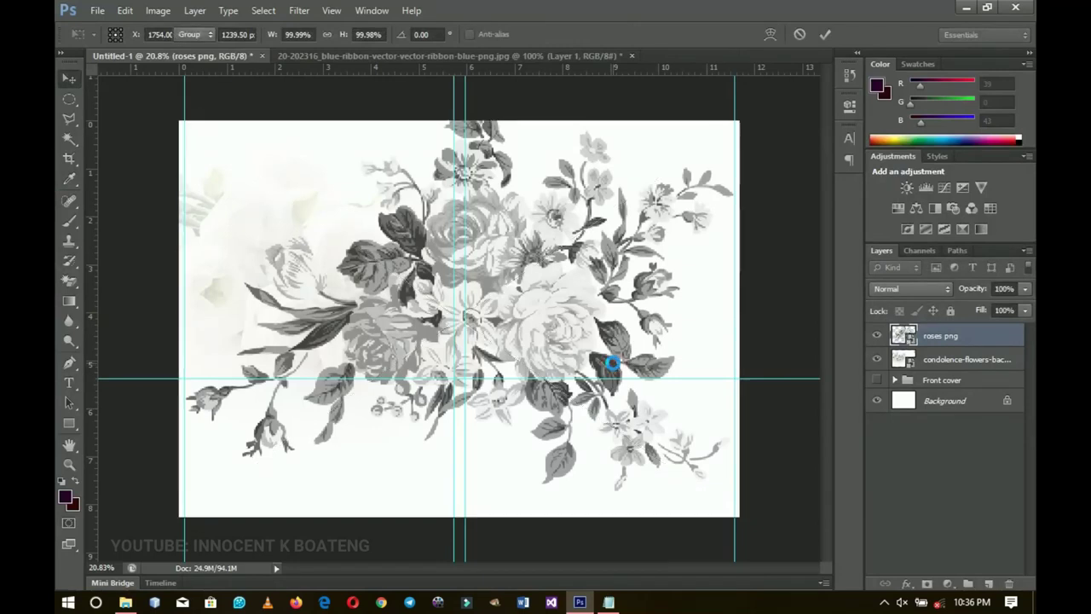
key(Return)
drag(956, 339, 951, 359)
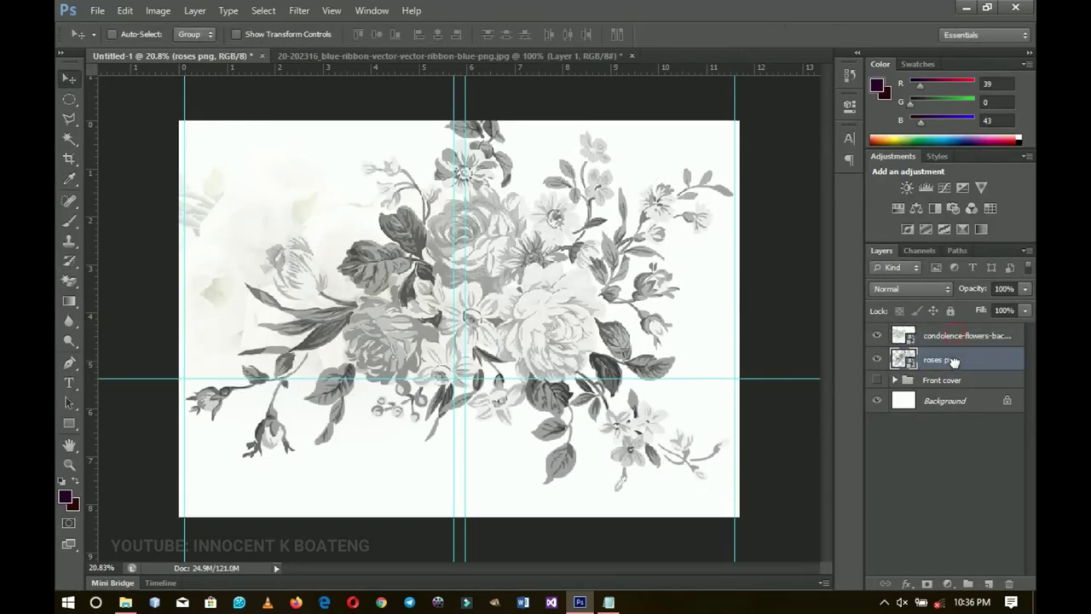
drag(966, 294, 886, 288)
drag(583, 264, 678, 266)
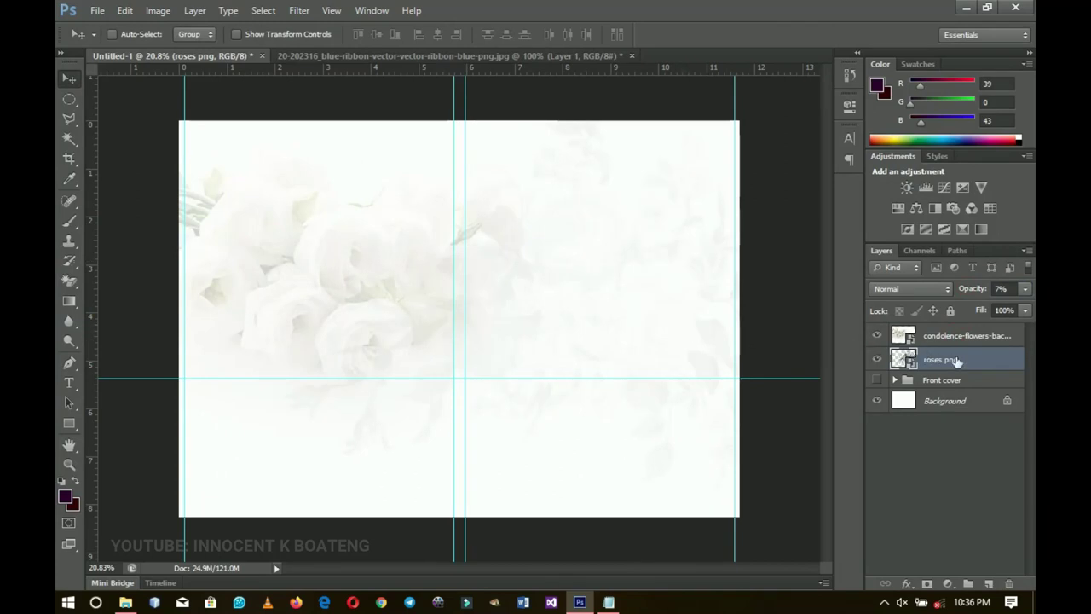
Show only the "Front cover" artwork temporarily to sample its lower band's dark purple, then restore the inside-page flower layers.
click(876, 380)
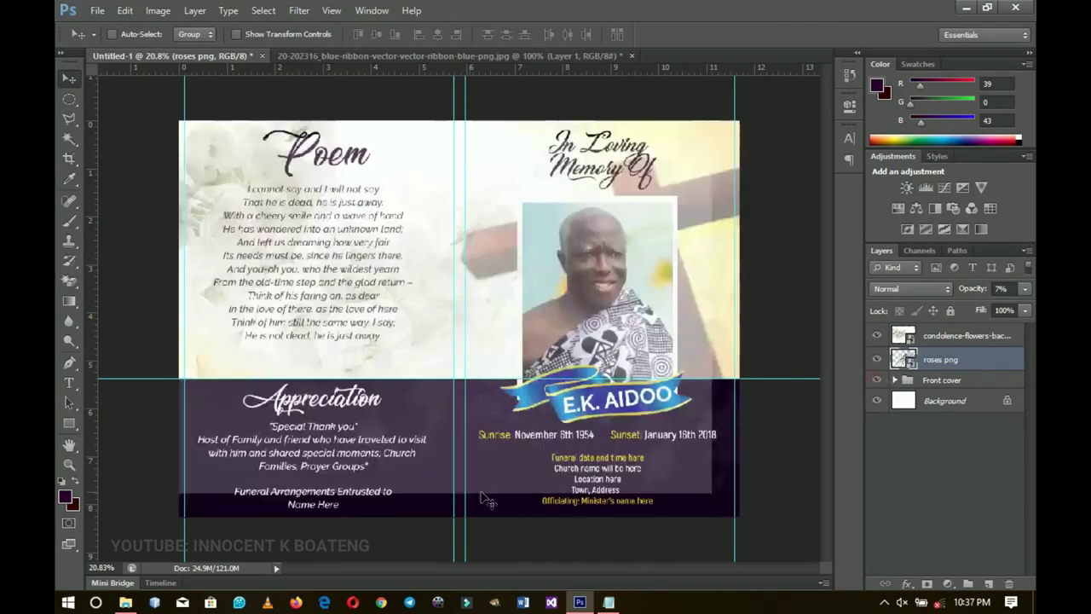
click(876, 358)
click(876, 335)
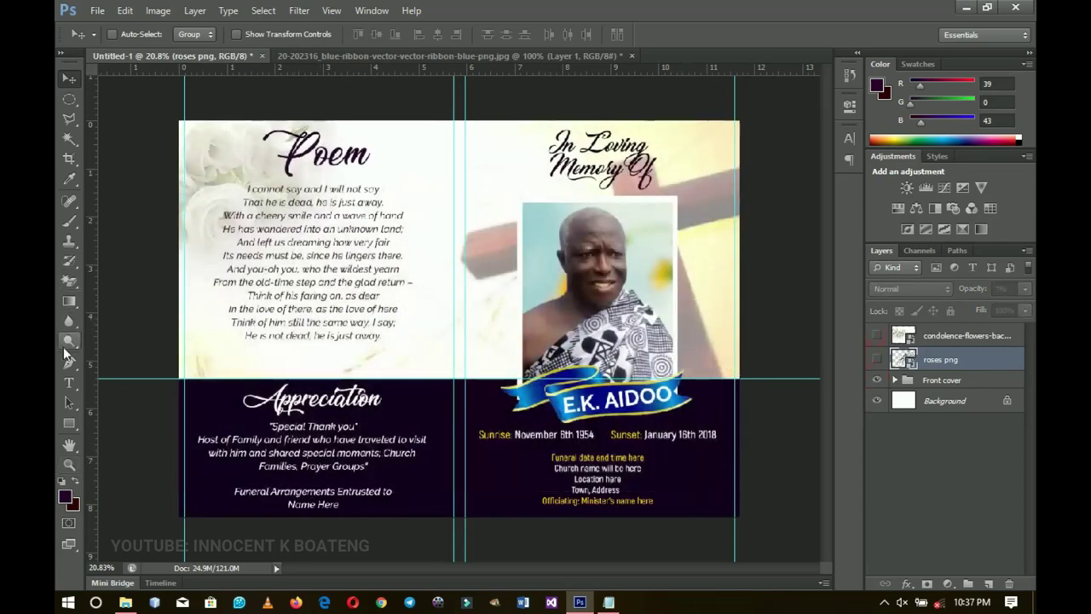
click(58, 178)
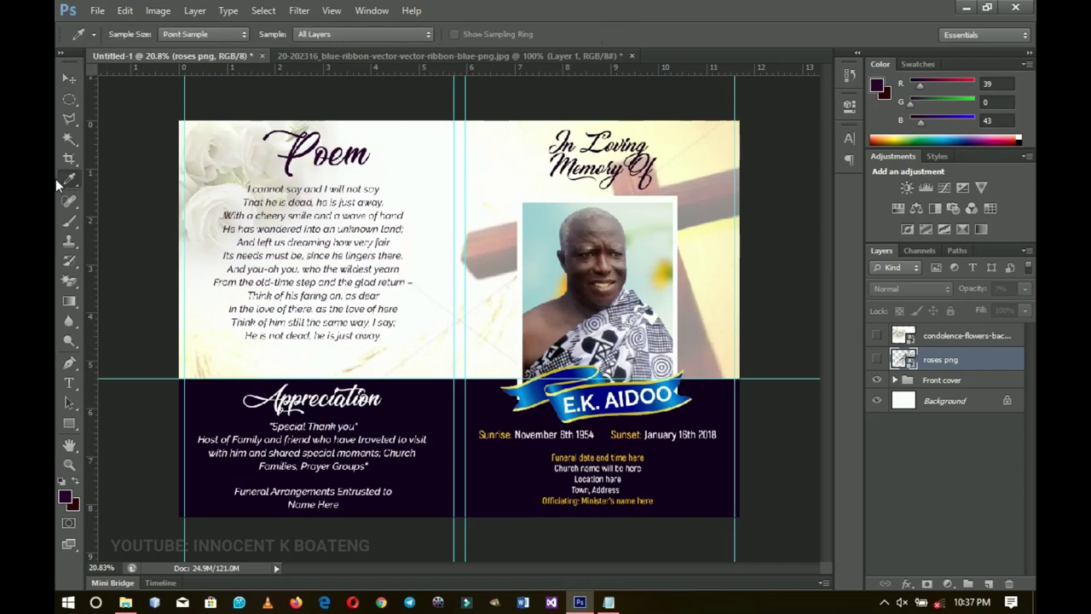
click(424, 465)
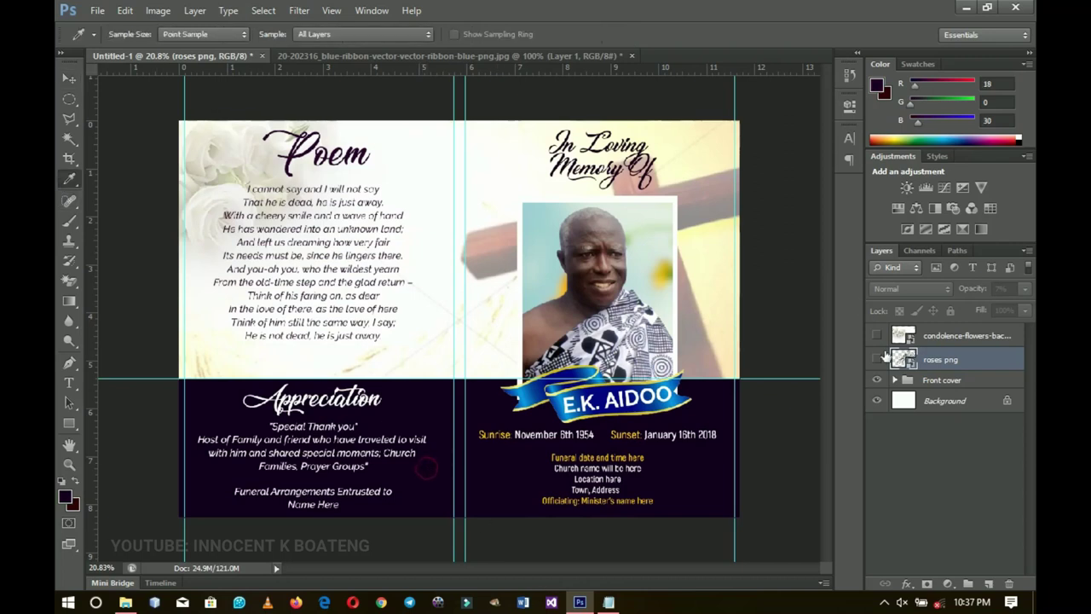
click(877, 379)
click(877, 335)
click(877, 359)
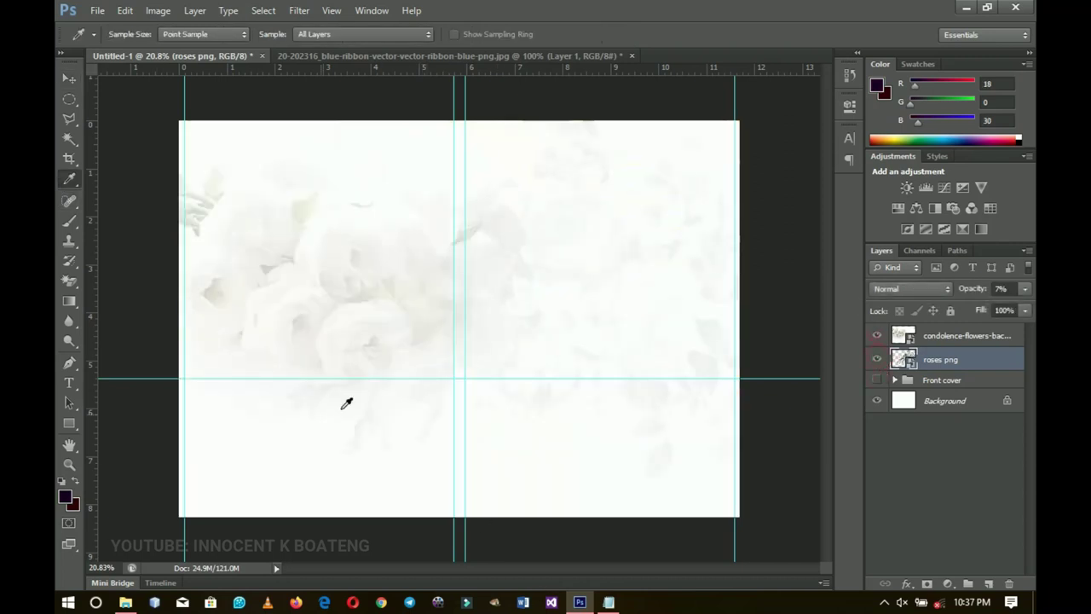
Draw a dark purple rectangle about 3864 × 644 px along the page's bottom edge, above the flower layers, and nudge it down.
click(69, 424)
mouse_move(154, 482)
mouse_down()
mouse_move(375, 544)
mouse_move(771, 587)
mouse_up()
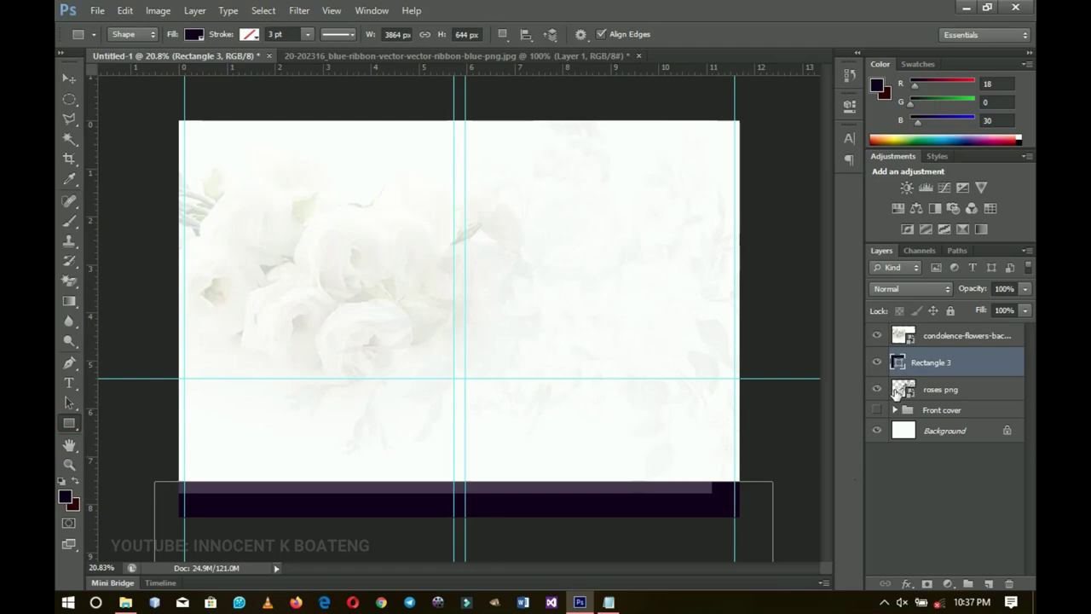
key(ctrl+])
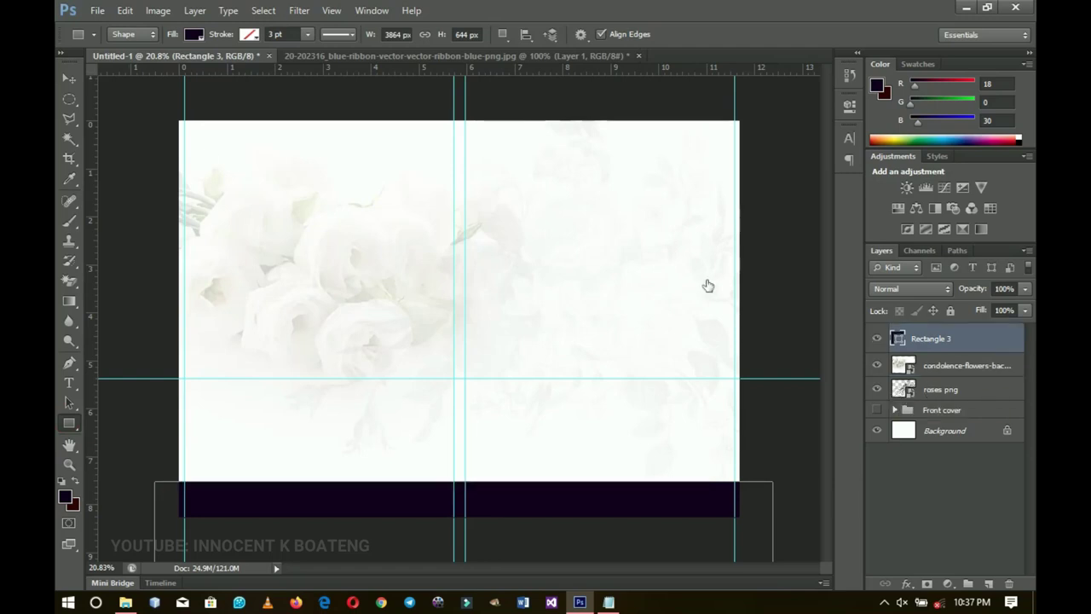
click(66, 74)
drag(594, 433, 594, 439)
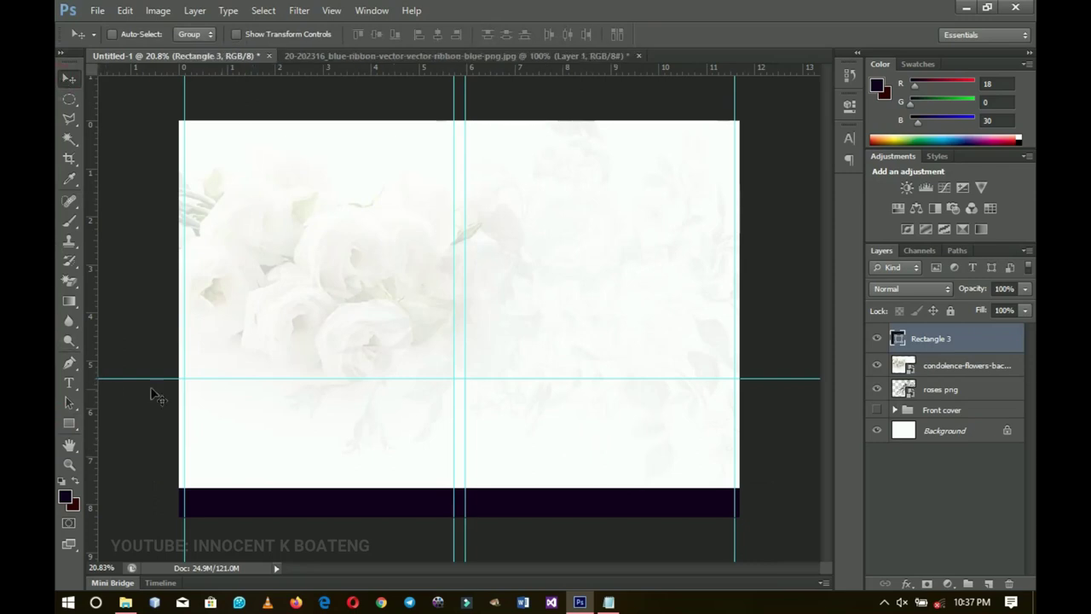
Add the heading "Order of Service" in Lovely Home atop the left page and enlarge it to about 28 pt.
click(70, 388)
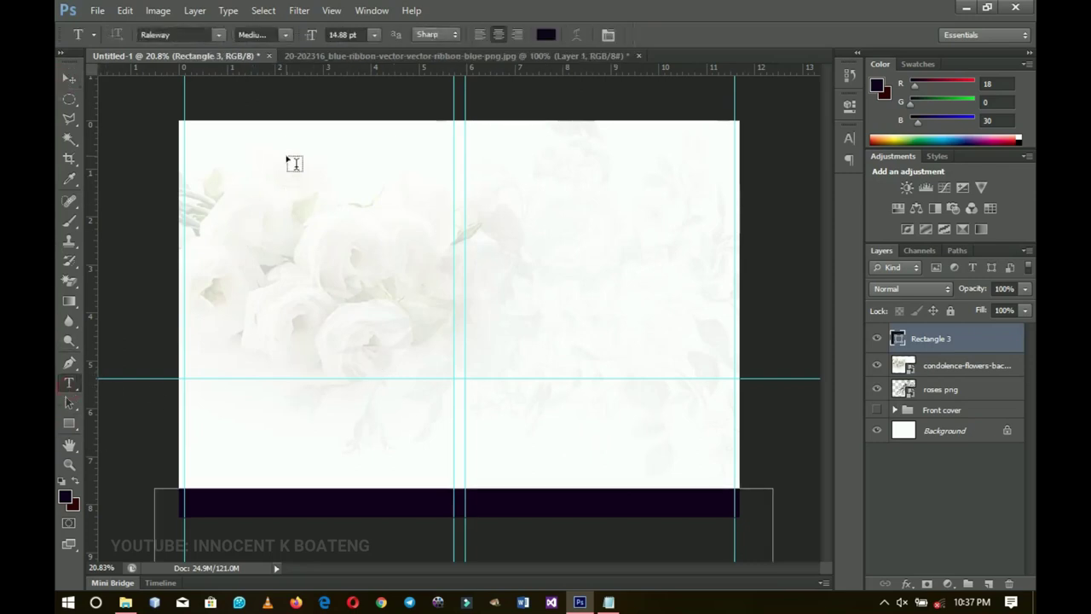
click(285, 155)
click(195, 31)
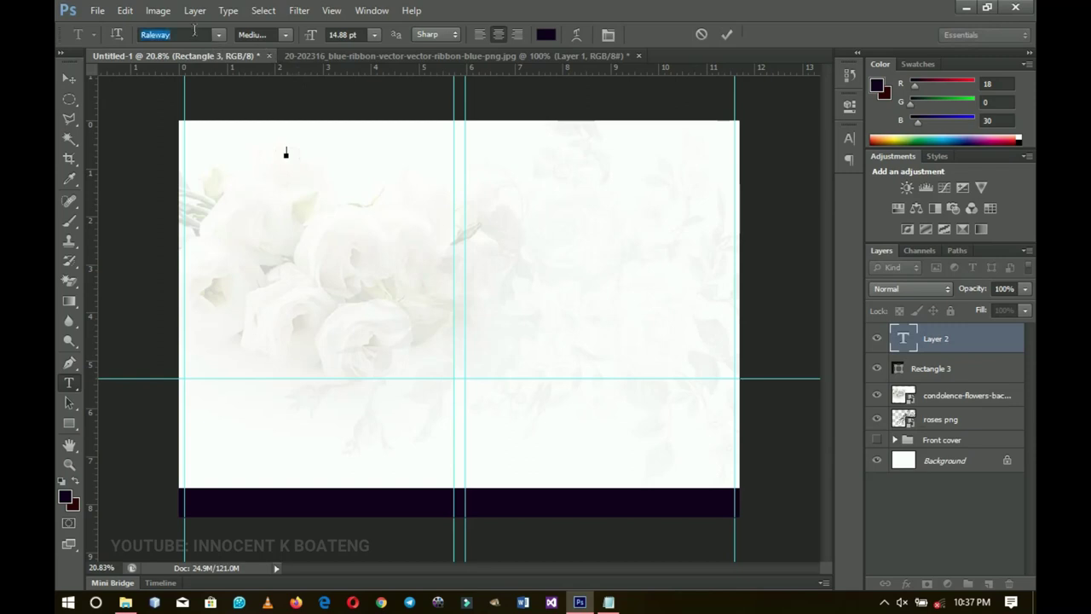
text(Lovely Home)
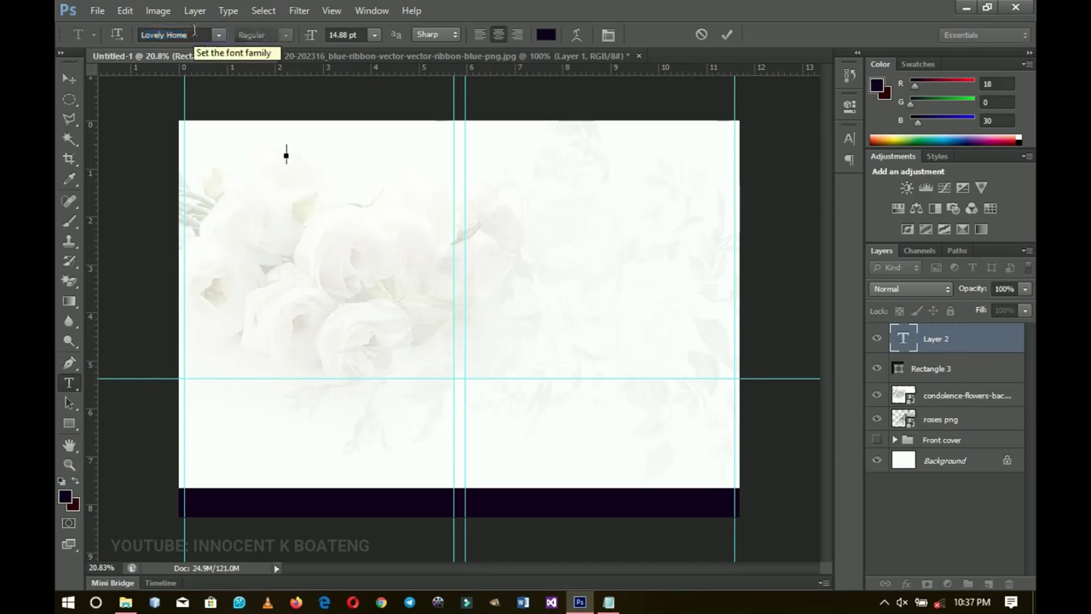
text(Order of Service)
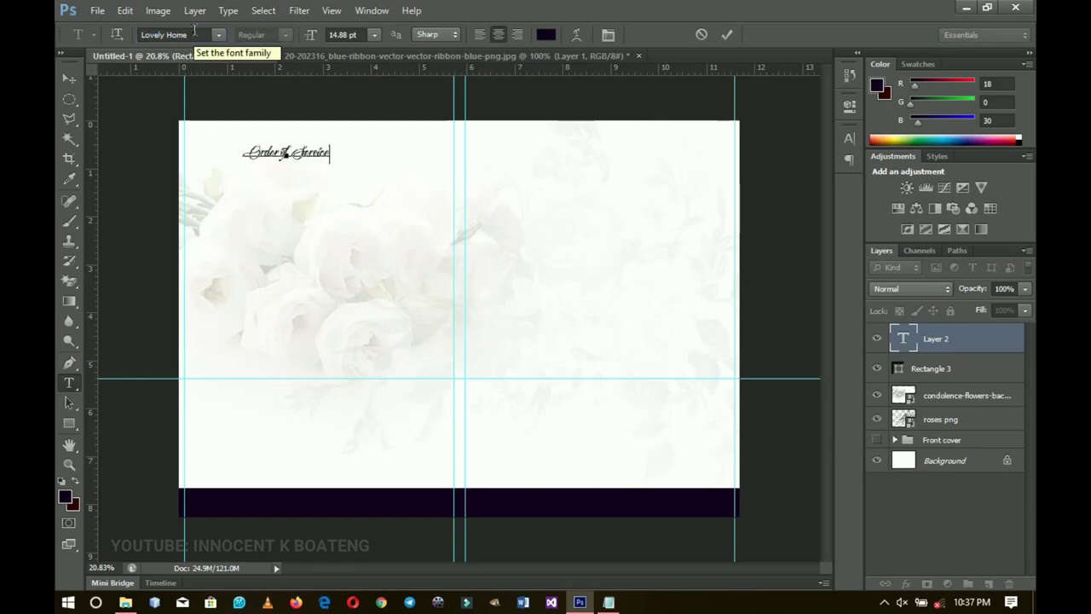
click(63, 82)
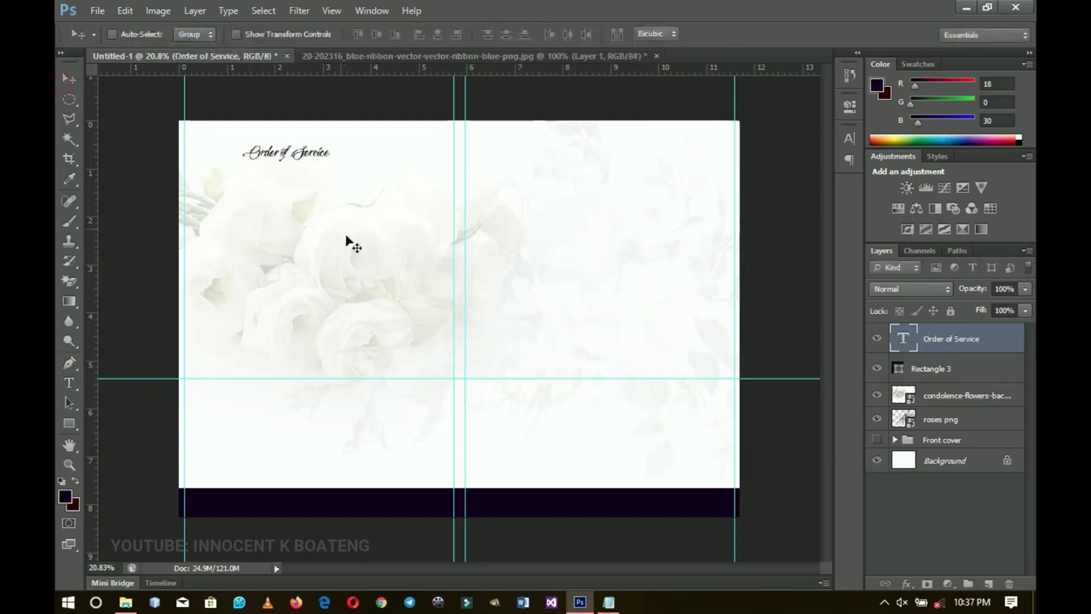
key(ctrl+t)
drag(341, 183, 369, 167)
key(Return)
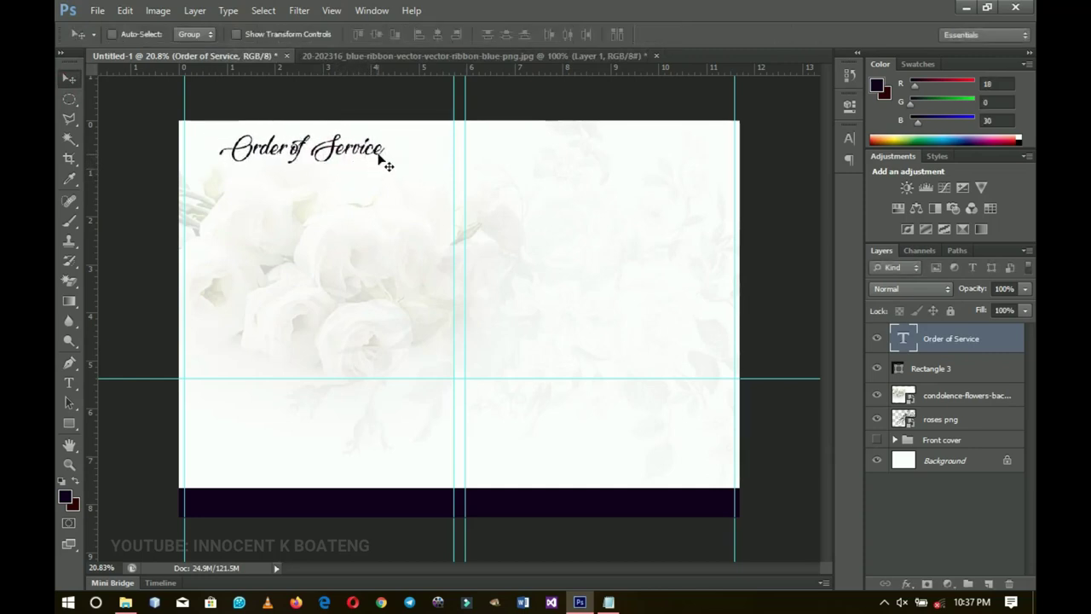
Duplicate the "Order of Service" heading onto the right page and replace the copy's text with "Obituaryy".
drag(375, 167, 635, 155)
key(t)
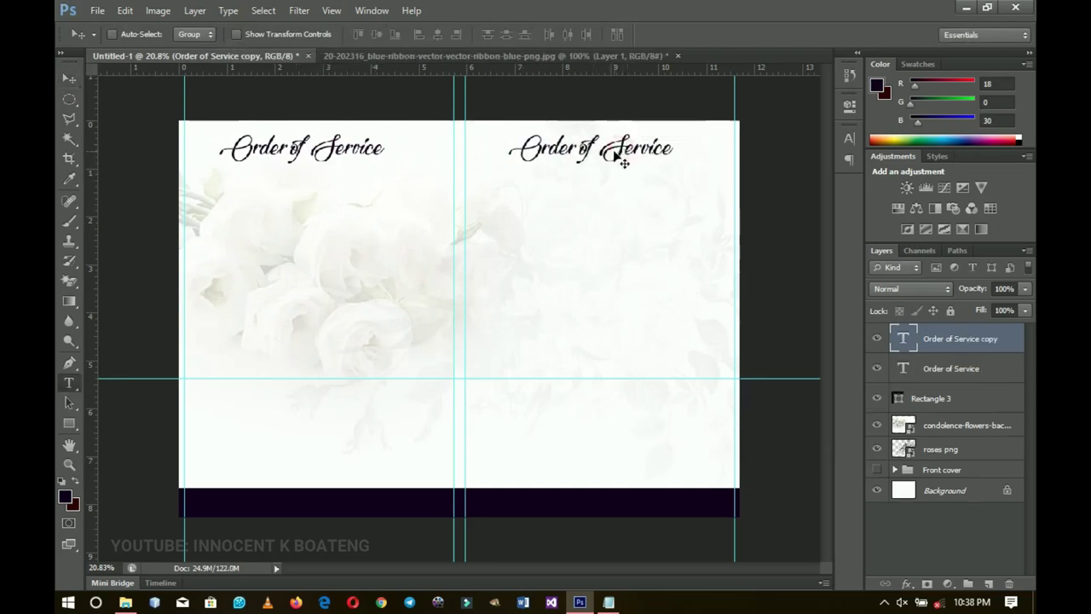
triple_click(612, 150)
text(Obituary)
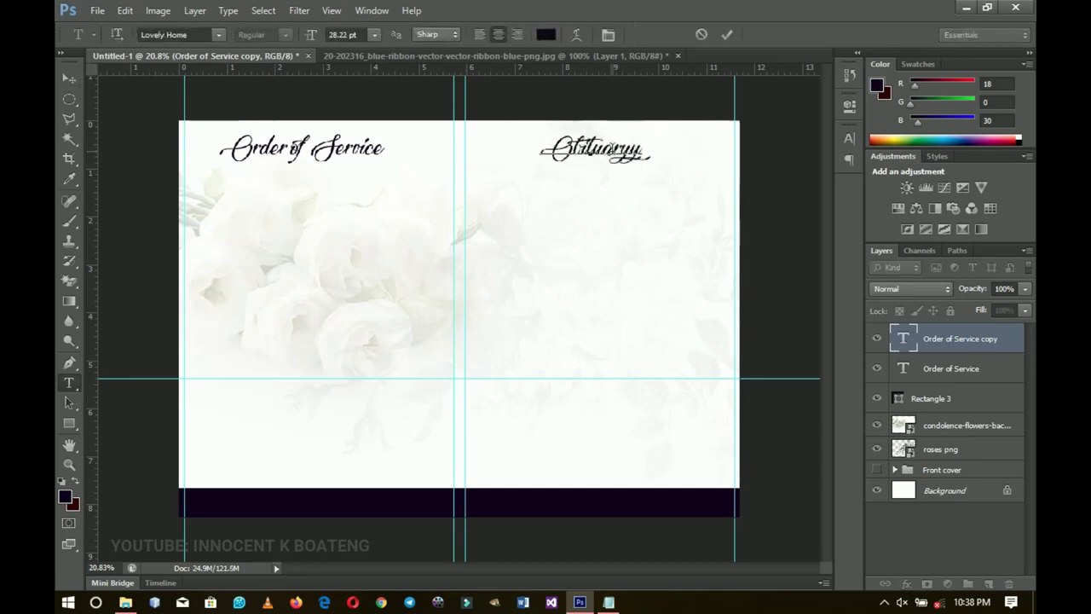
click(74, 77)
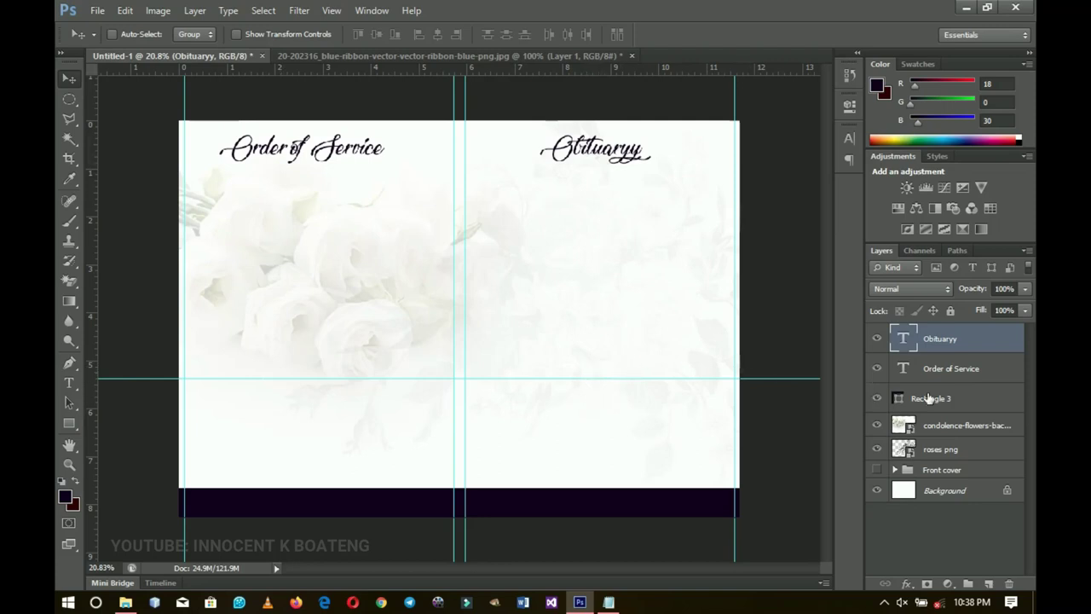
Group the two headings, the bottom rectangle and both flower layers, hide that group and show the "Front cover" group.
shift+click(941, 452)
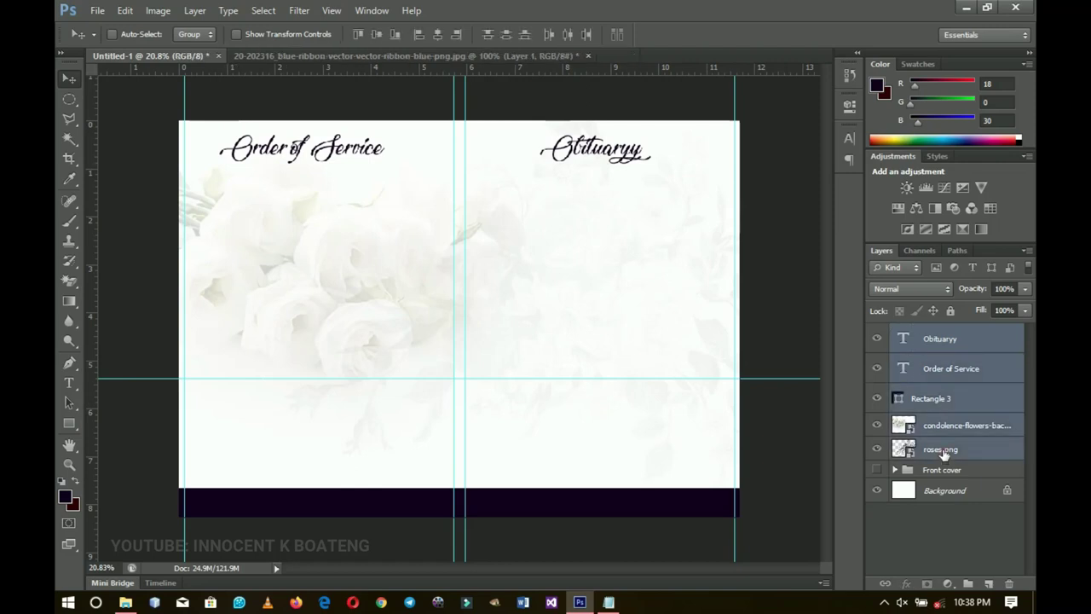
key(ctrl+g)
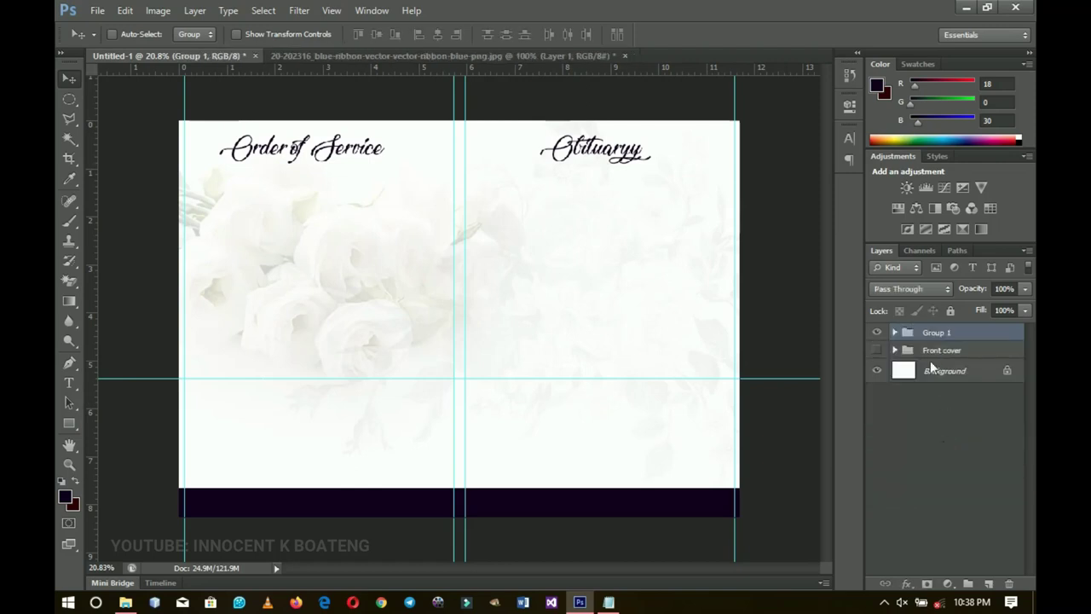
click(876, 332)
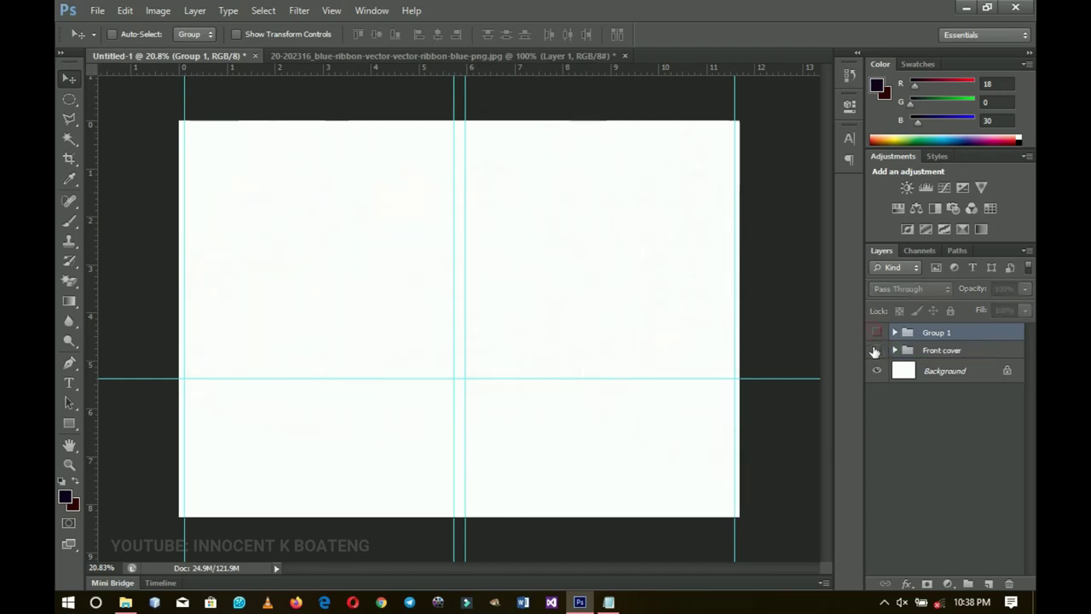
click(876, 350)
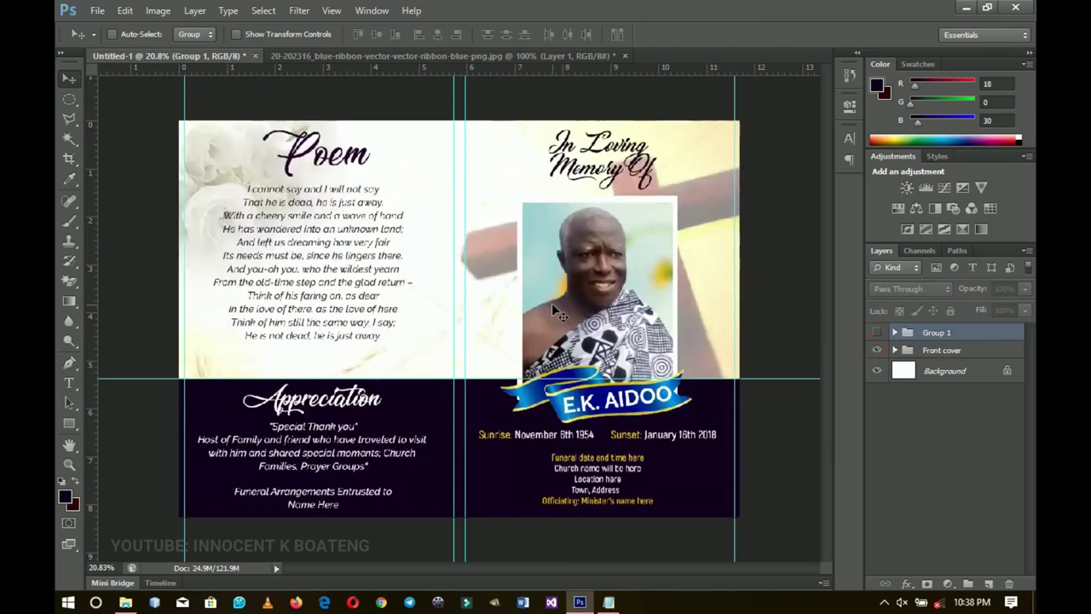
Examine the cover's Appreciation and Poem texts up close, and review the whole cover layout.
ctrl+click(516, 249)
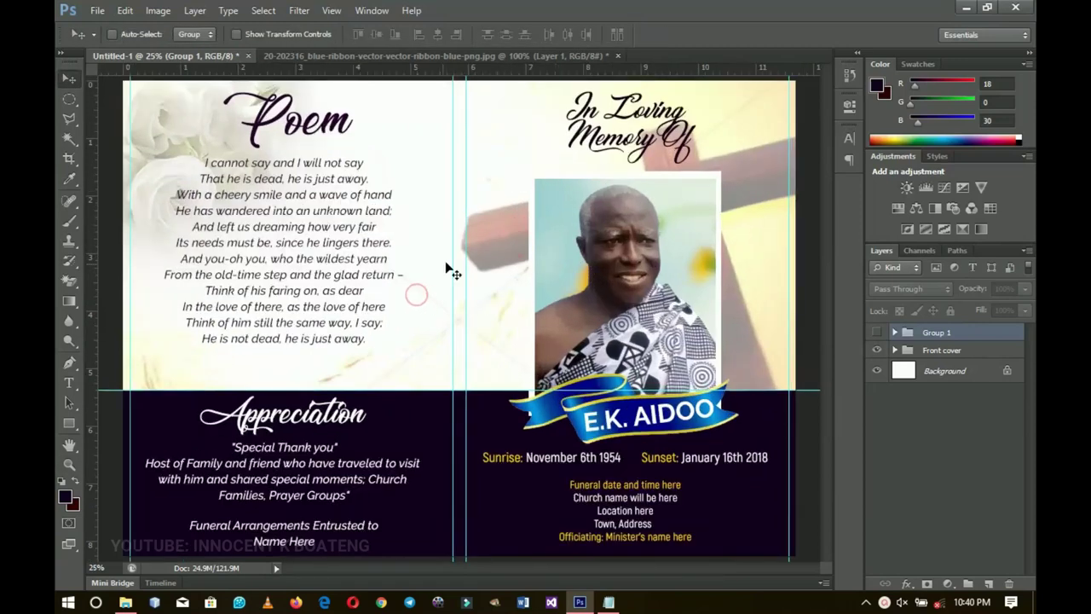
ctrl+click(405, 286)
ctrl+click(412, 281)
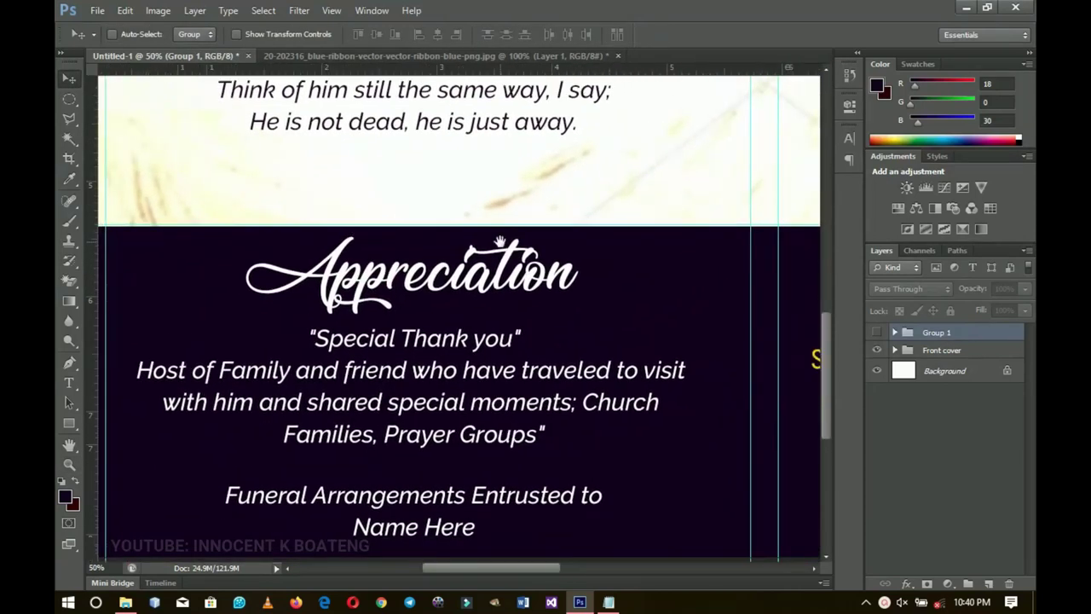
scroll(500, 242, up, 10)
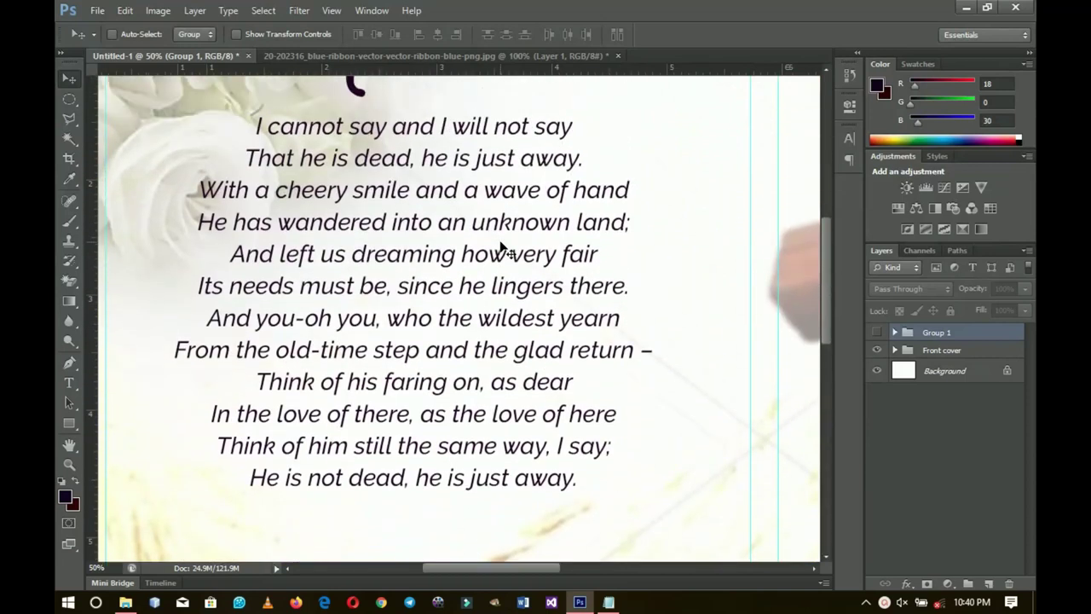
scroll(503, 247, up, 1)
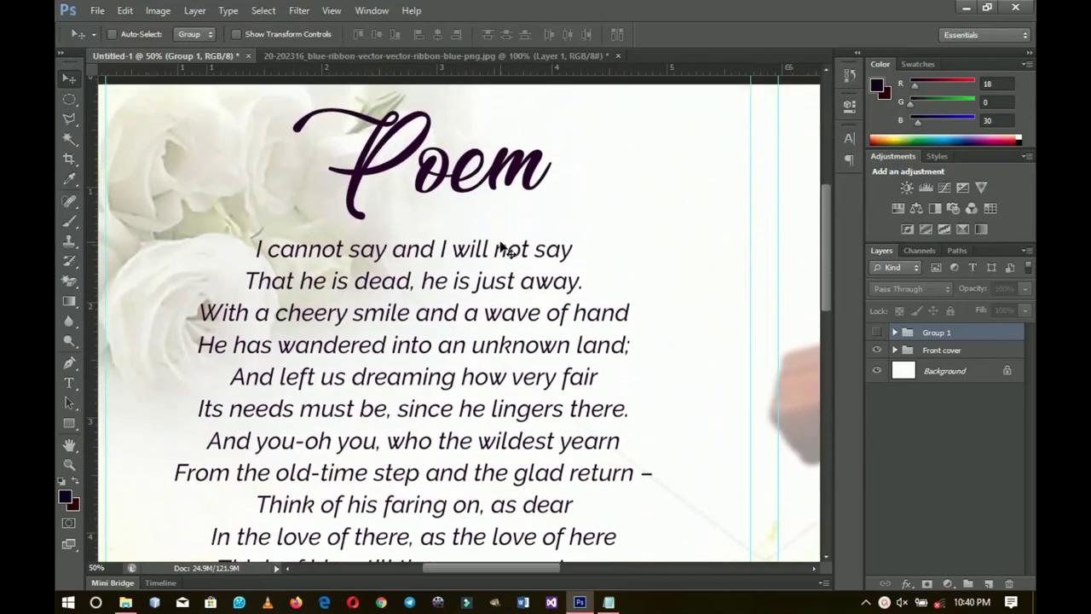
key(z)
alt+click(501, 243)
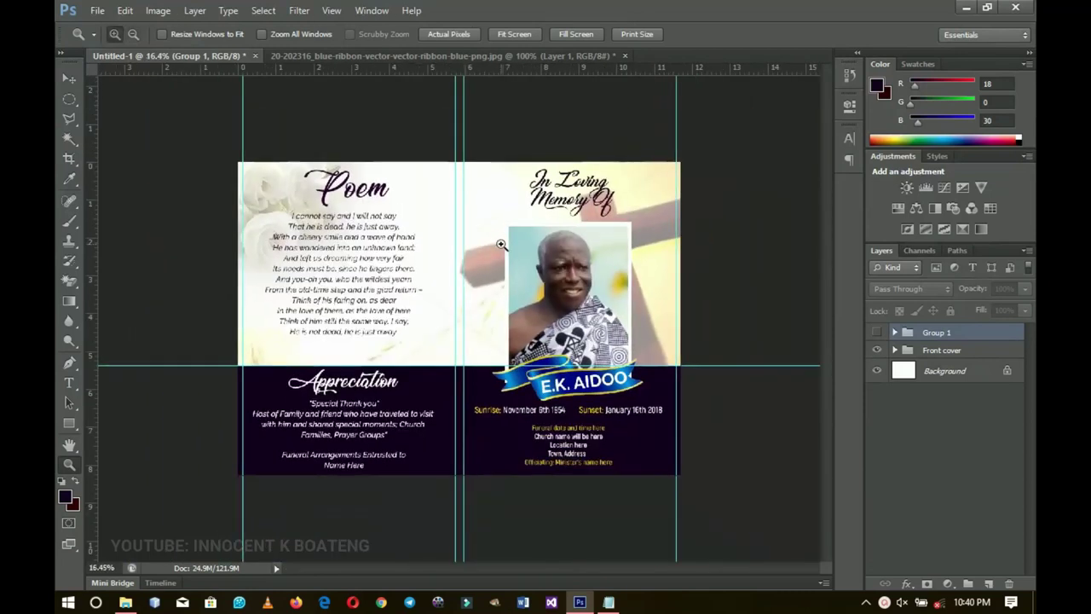
click(71, 79)
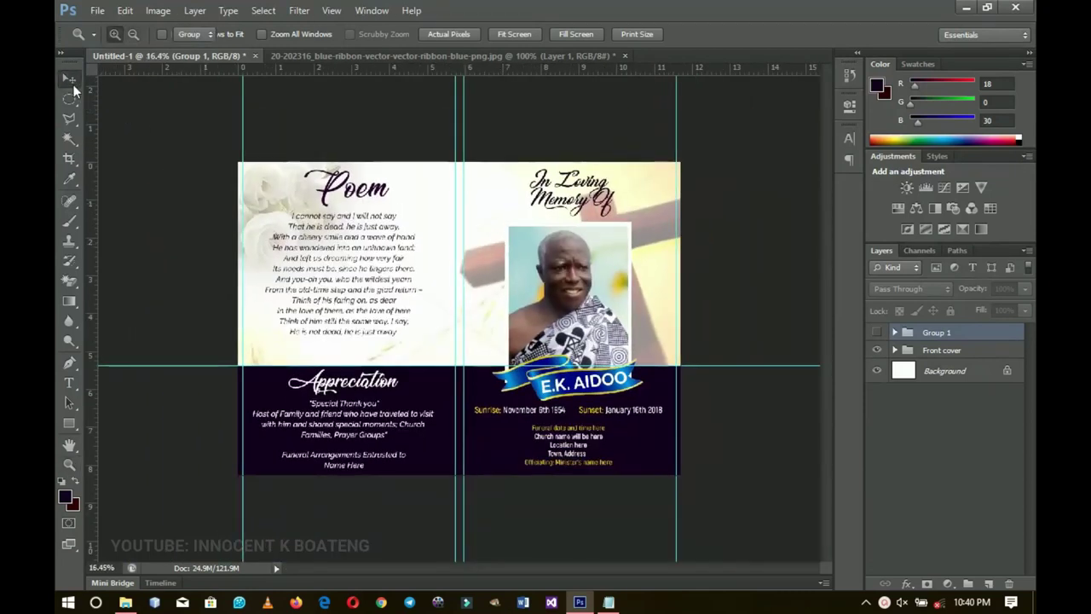